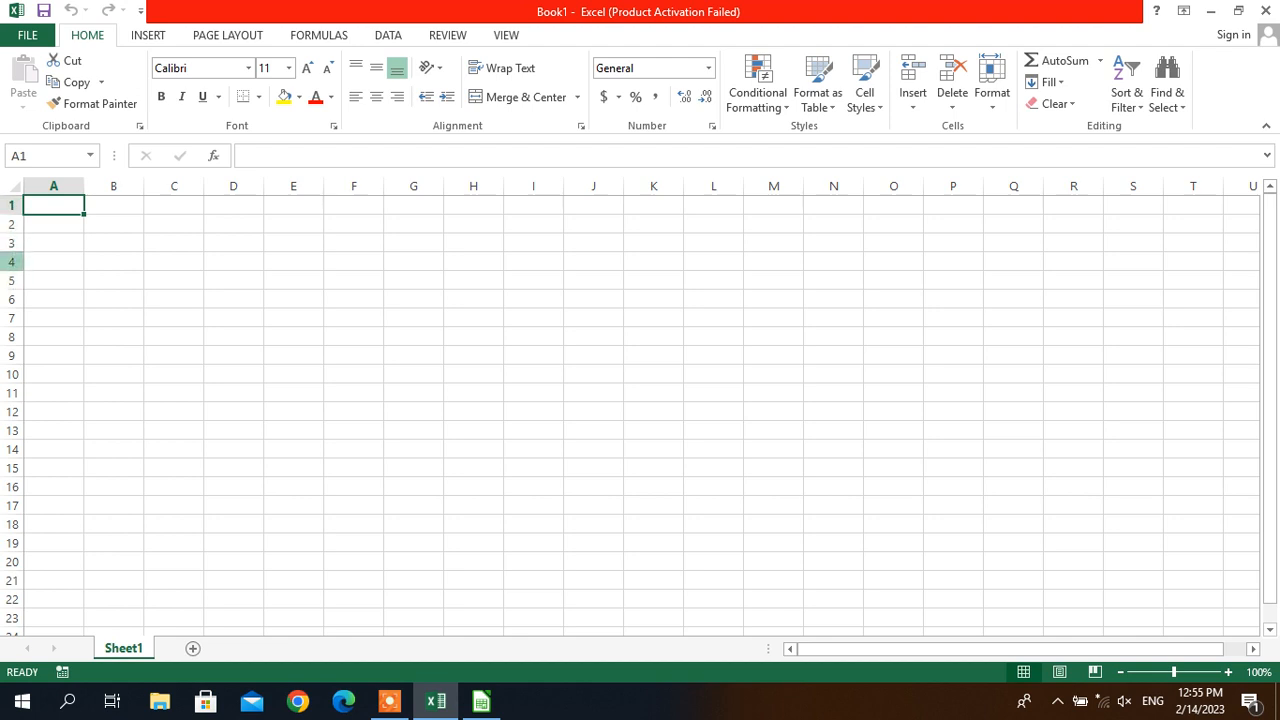
pyautogui.click(236, 248)
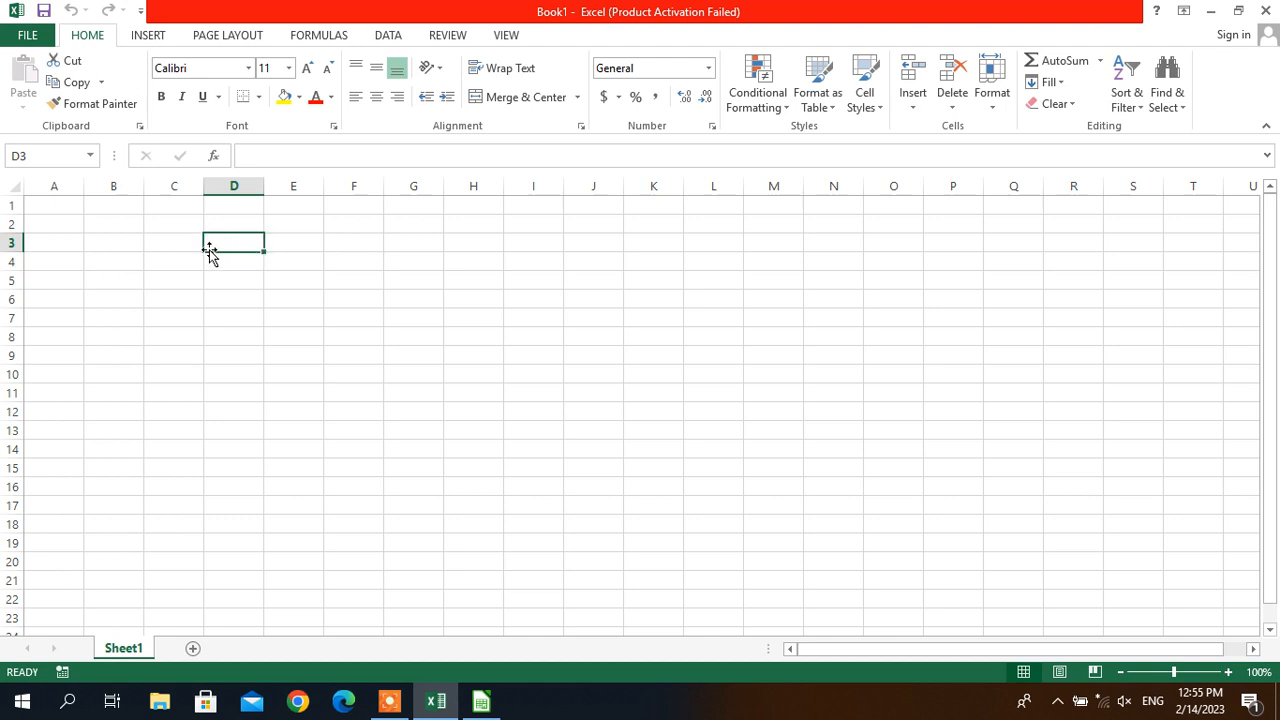
pyautogui.click(291, 259)
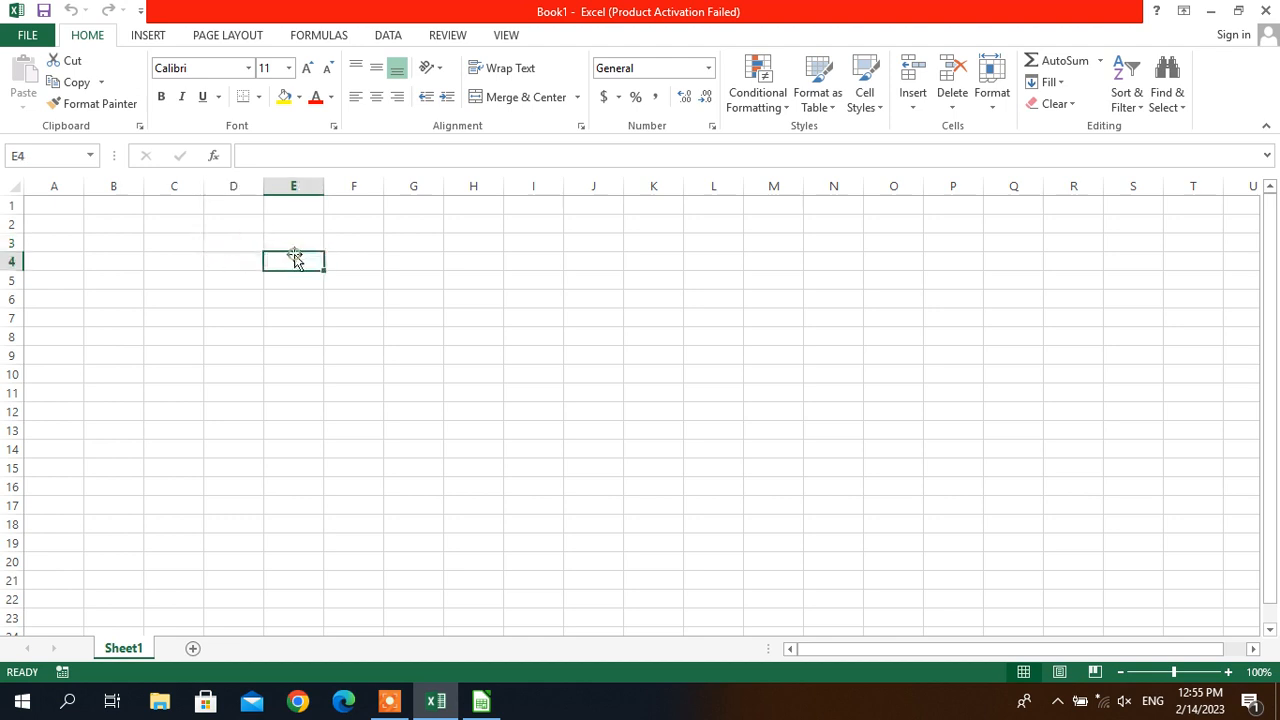
pyautogui.click(403, 268)
pyautogui.click(493, 282)
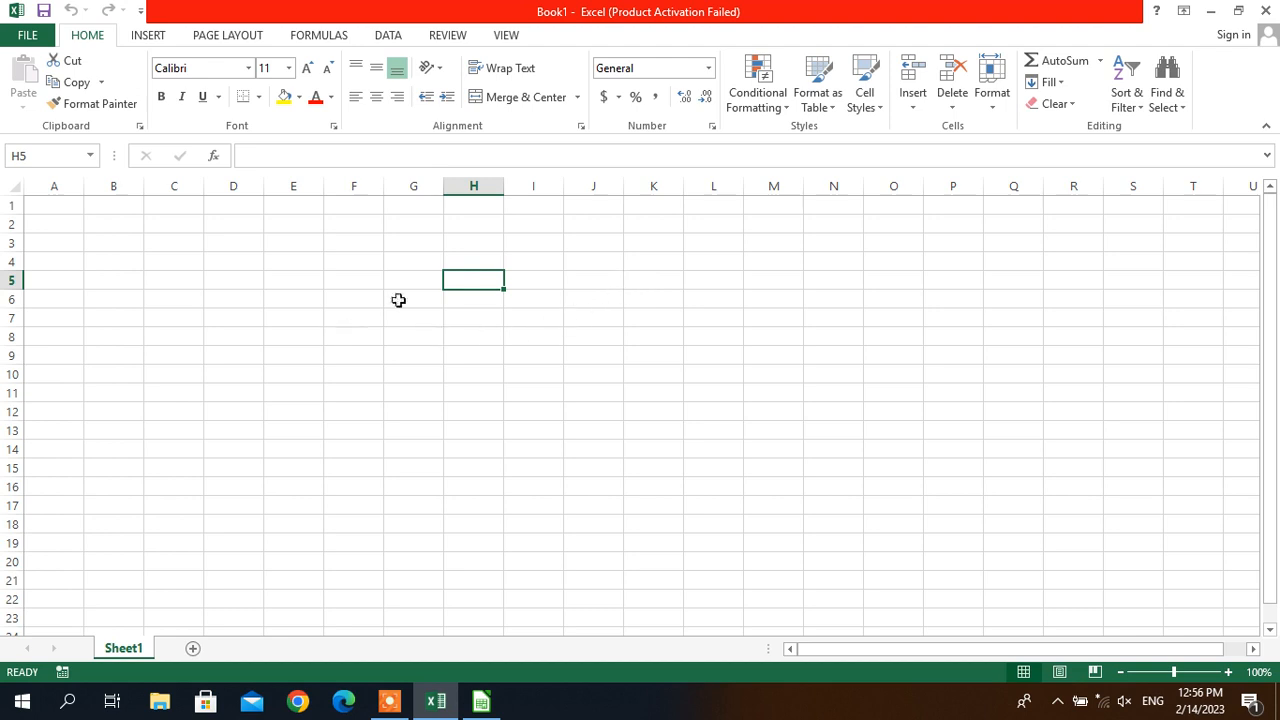
pyautogui.click(528, 374)
pyautogui.press('Up')
pyautogui.press('Up')
pyautogui.press('Up')
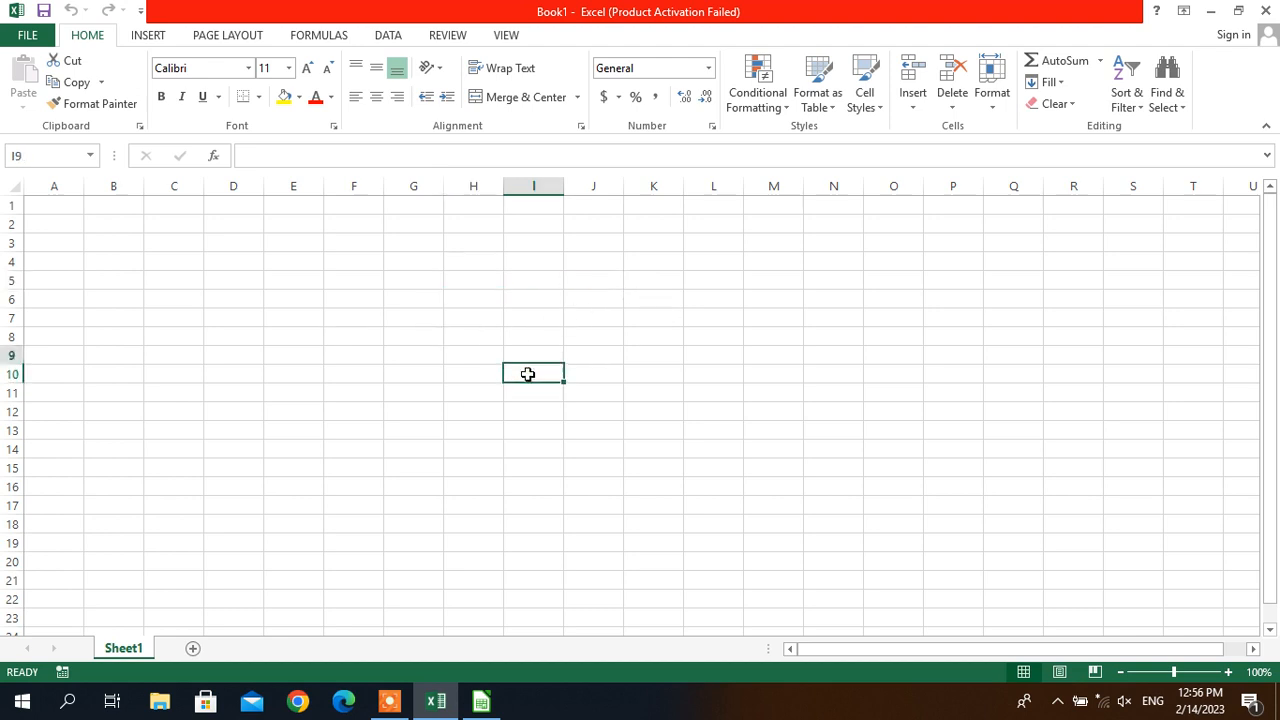
pyautogui.press('Up')
pyautogui.press('Left')
pyautogui.press('Left')
pyautogui.press('Left')
pyautogui.press('Left')
pyautogui.press('Left')
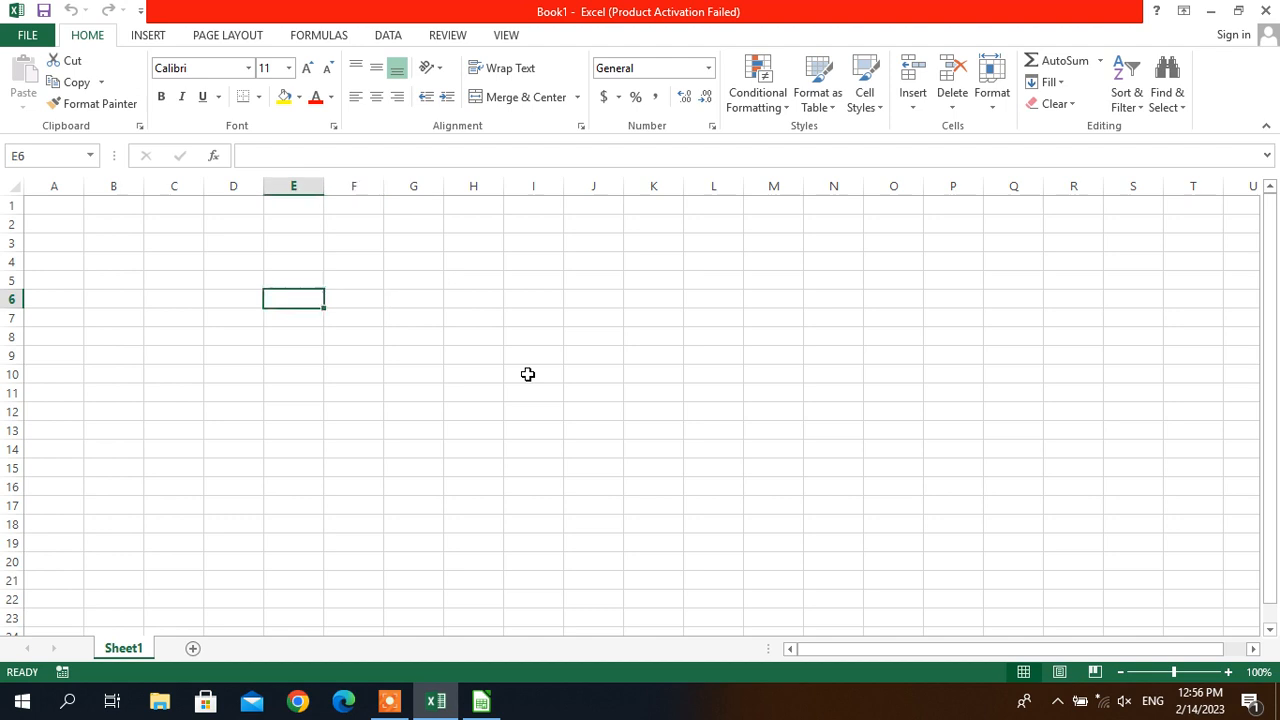
pyautogui.press('Right')
pyautogui.press('Right')
pyautogui.press('Right')
pyautogui.press('Right')
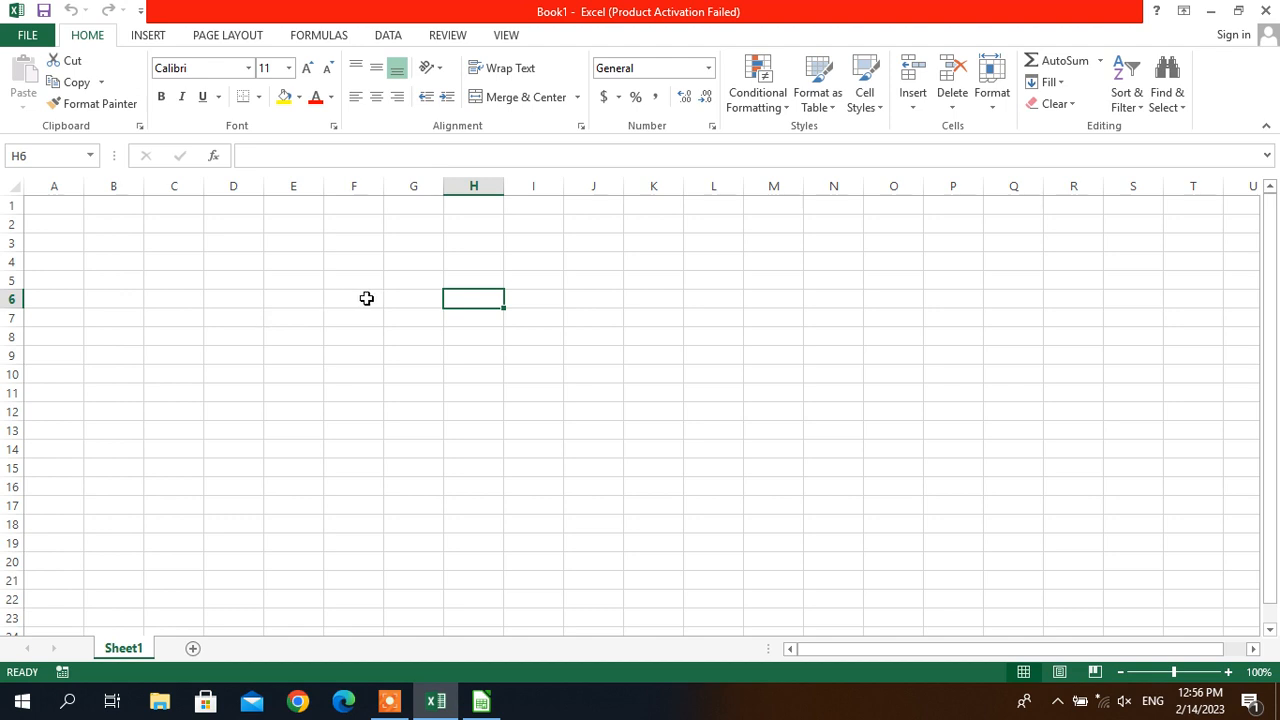
pyautogui.click(465, 226)
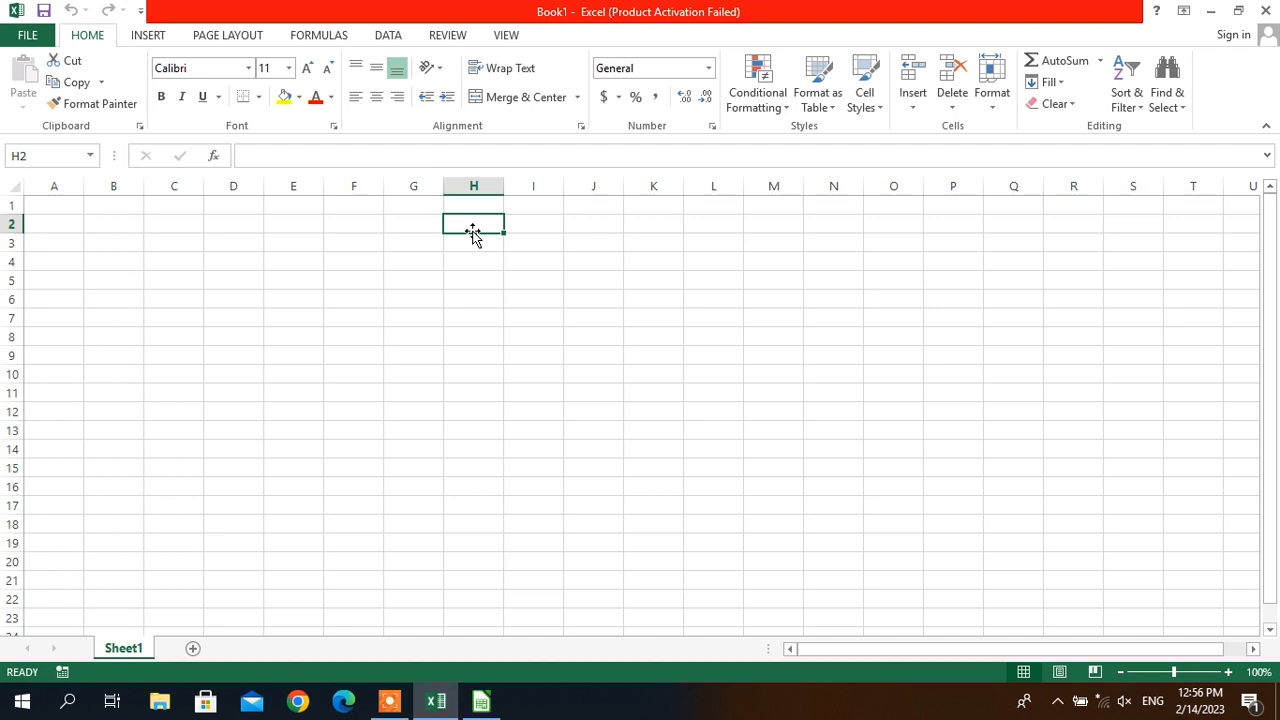
# - Magnify the screen to 200% with Magnifier and minimize the Magnifier window
pyautogui.press('super+plus')
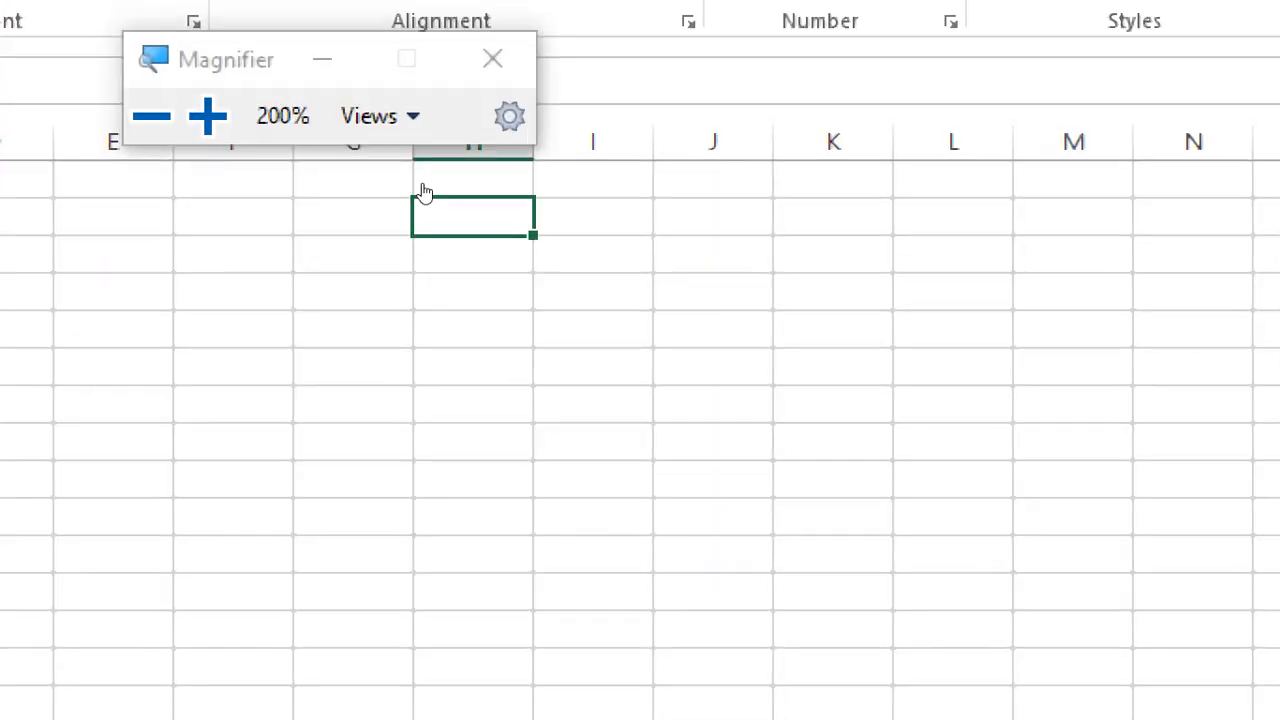
pyautogui.click(322, 58)
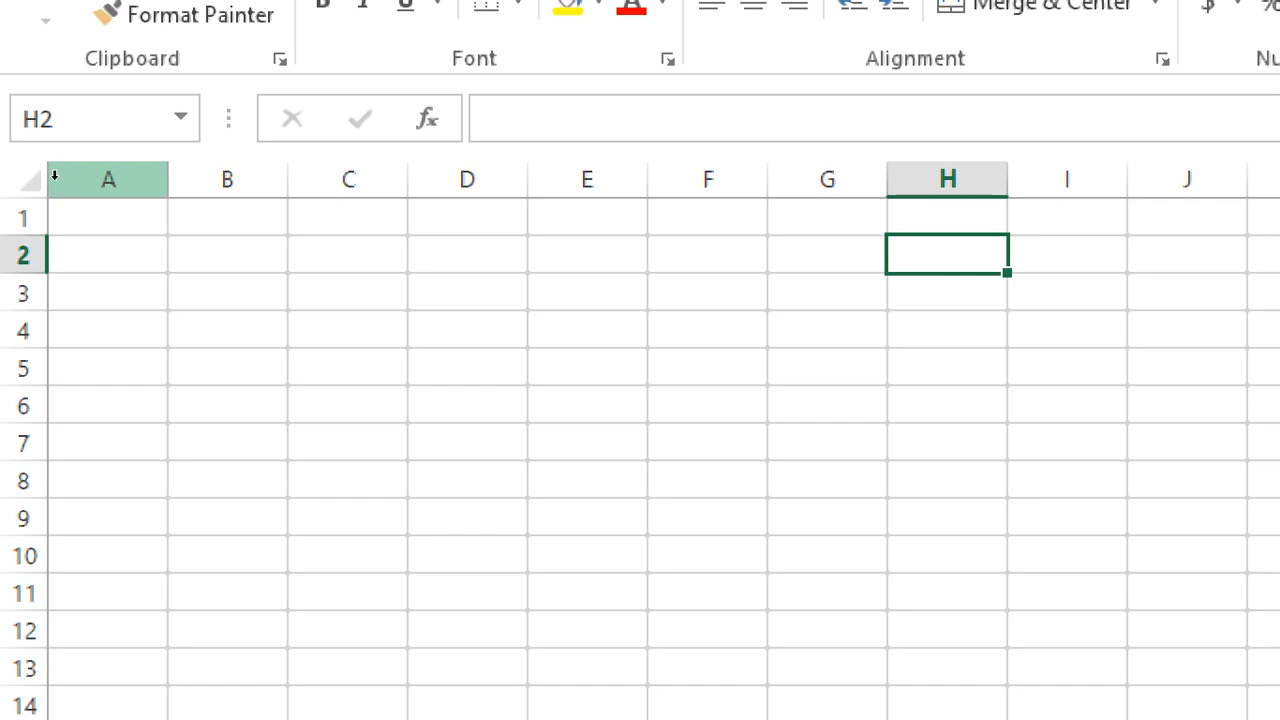
pyautogui.press('Down')
pyautogui.press('Left')
pyautogui.press('Left')
pyautogui.press('Left')
pyautogui.press('Left')
pyautogui.press('Left')
pyautogui.press('Left')
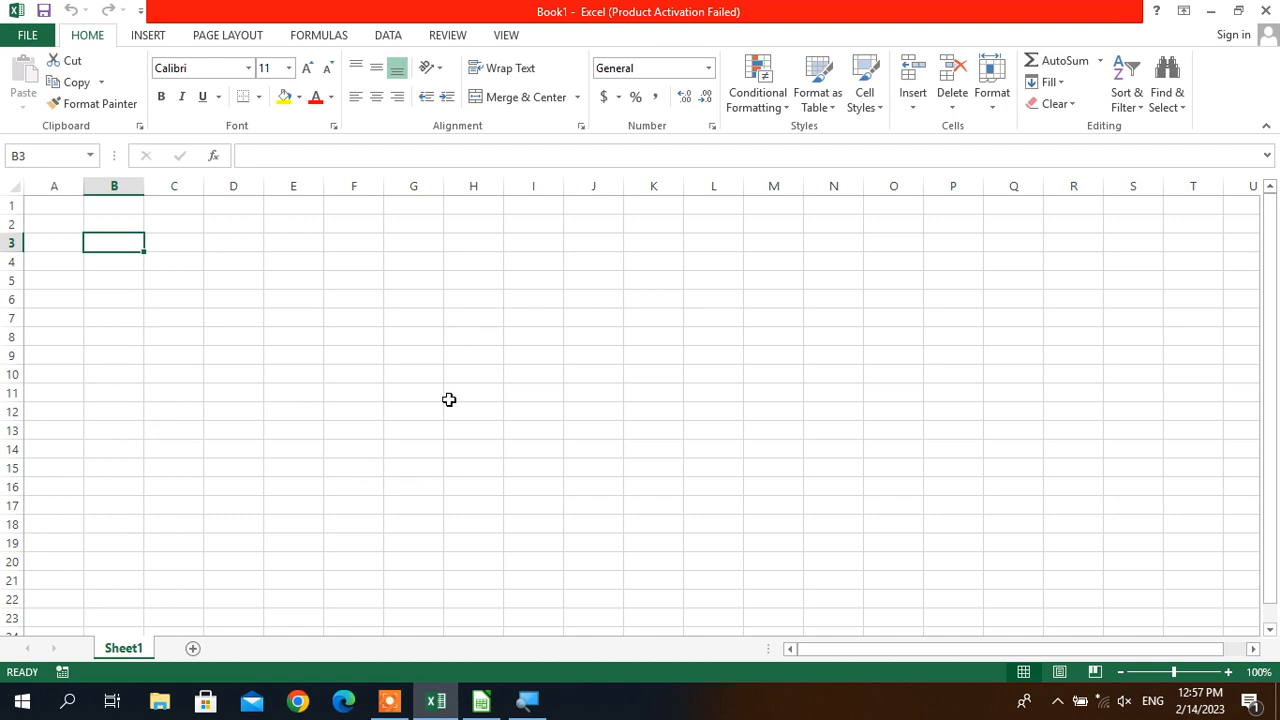
# - Switch to the blank LibreOffice Calc spreadsheet and make B5 the active cell
pyautogui.click(481, 700)
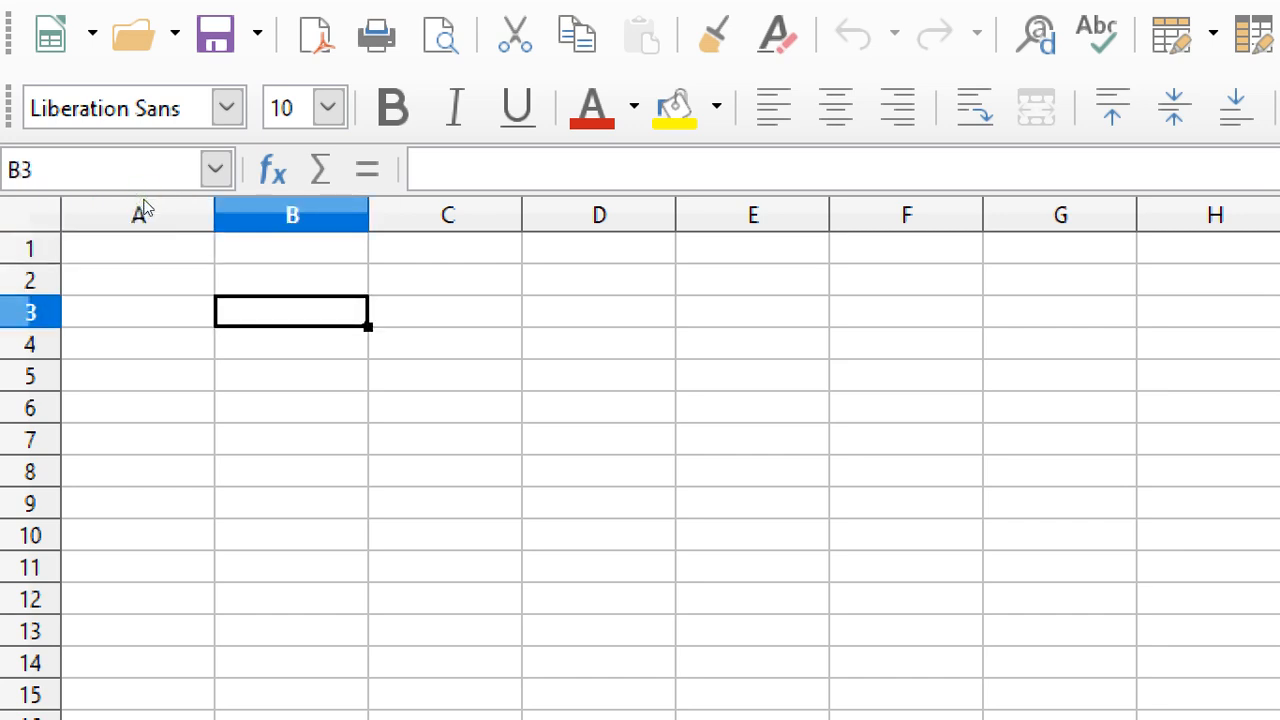
pyautogui.press('Down')
pyautogui.press('Down')
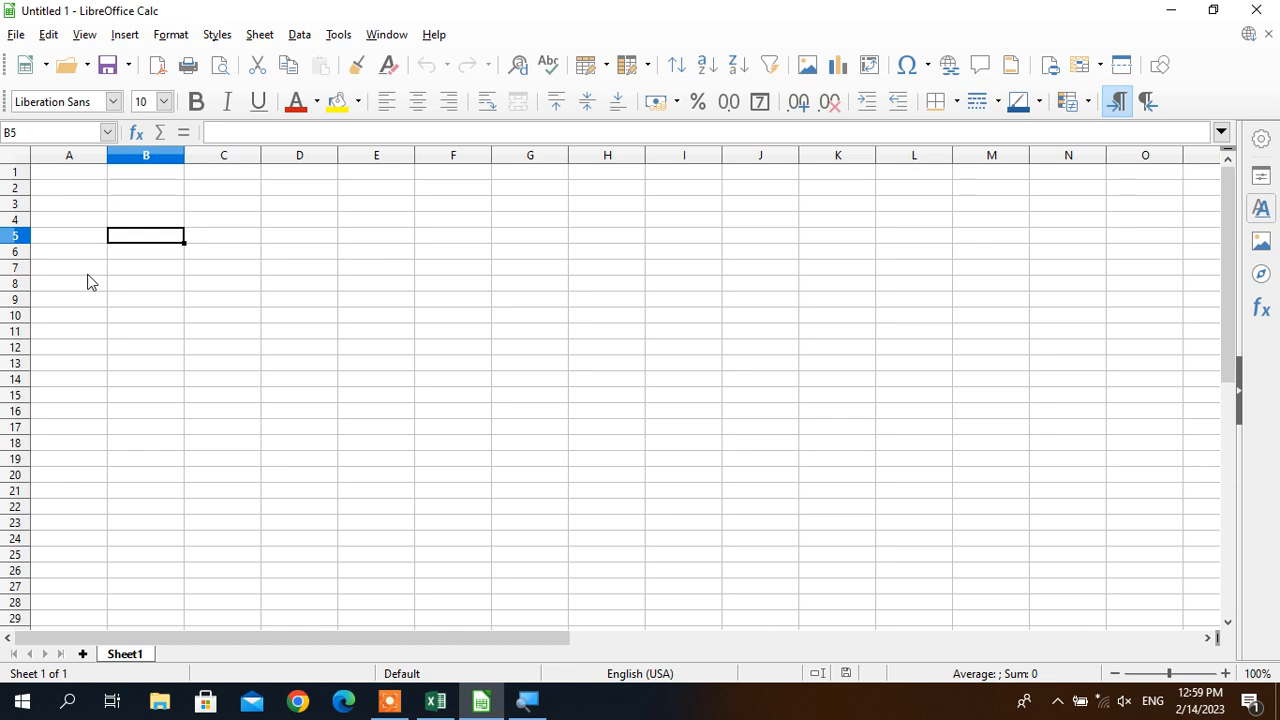
# - Switch back to the Excel workbook and make A1 the active cell
pyautogui.hotkey('alt', 'Tab')
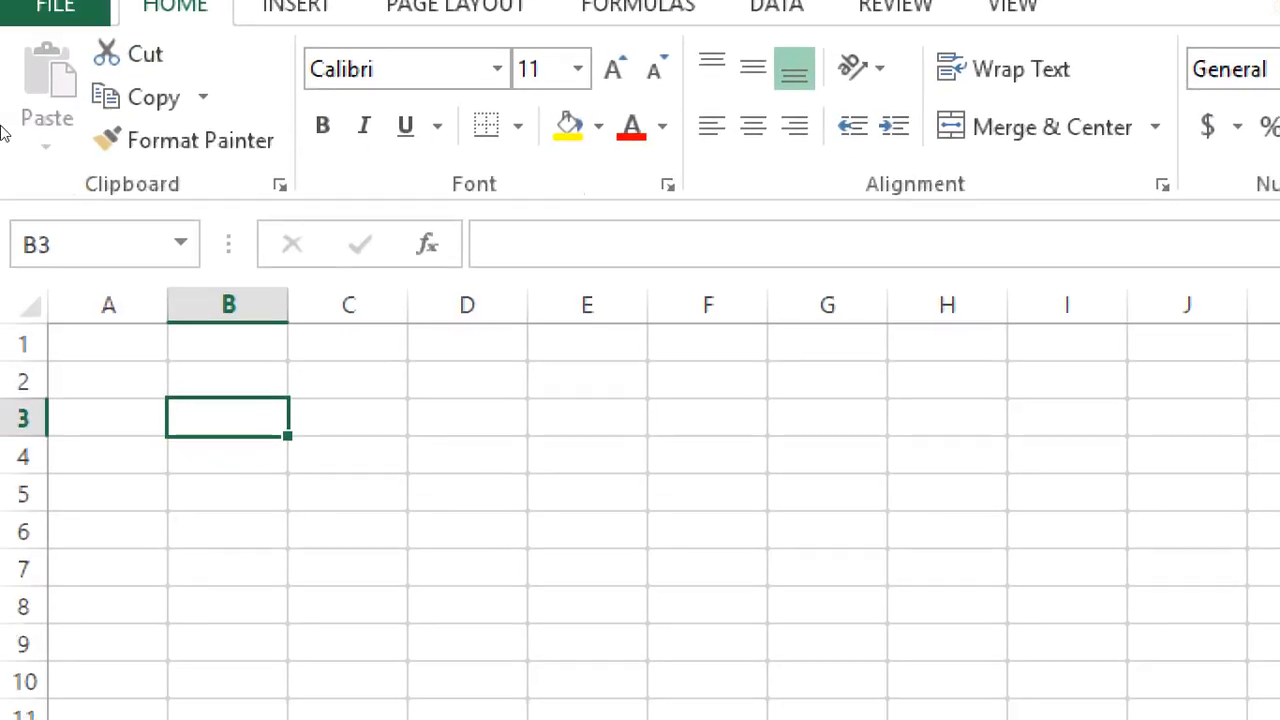
pyautogui.press('Right')
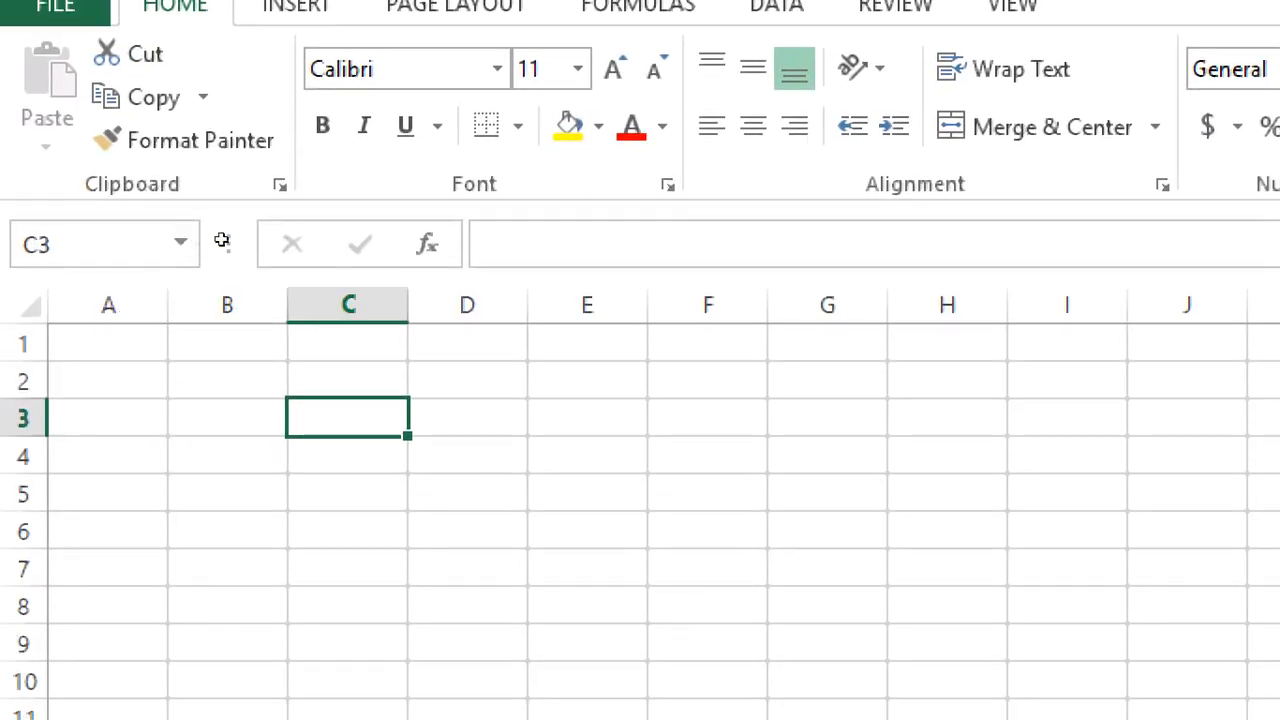
pyautogui.press('Left')
pyautogui.press('Left')
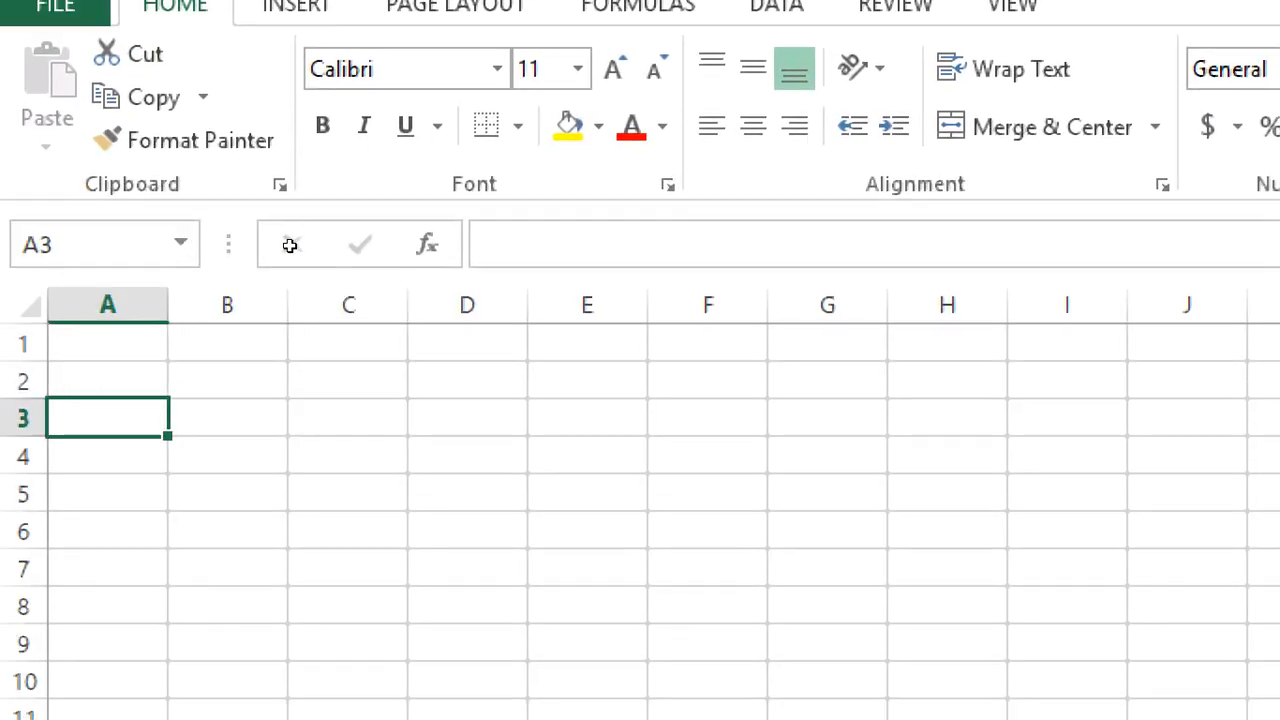
pyautogui.press('Up')
pyautogui.press('Up')
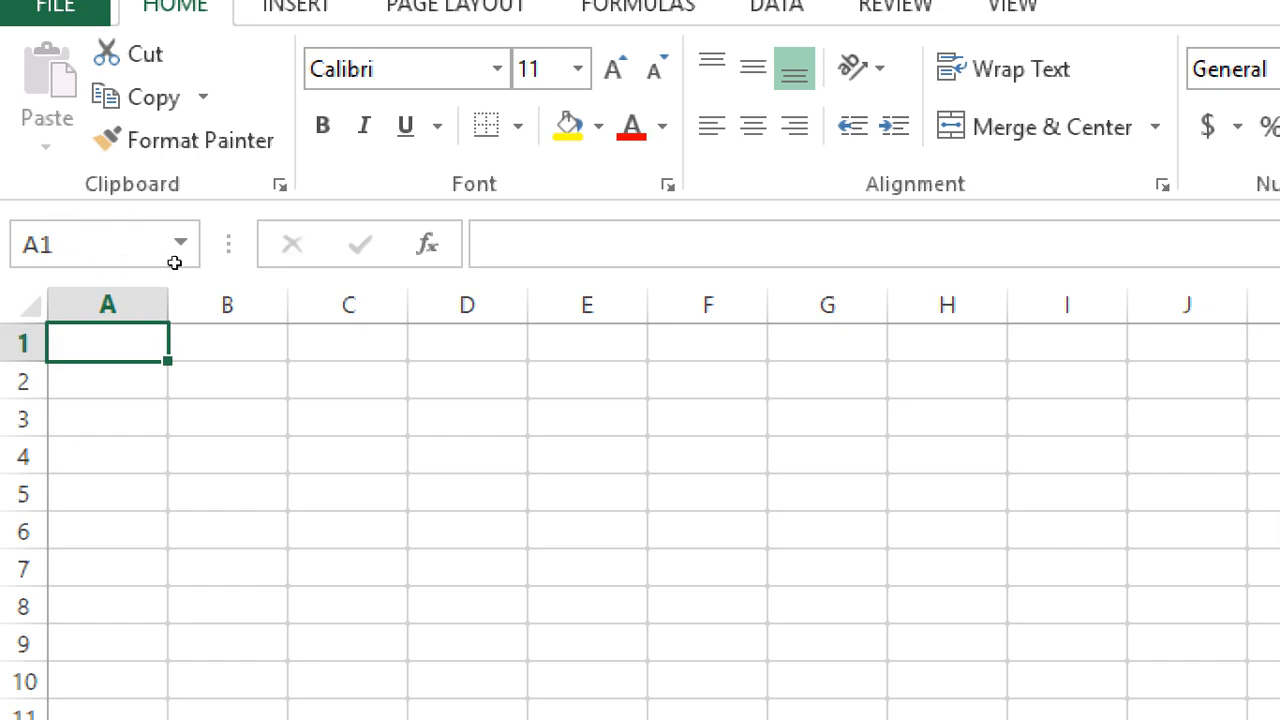
pyautogui.press('Right')
pyautogui.press('Right')
pyautogui.press('Right')
pyautogui.press('Right')
pyautogui.press('Right')
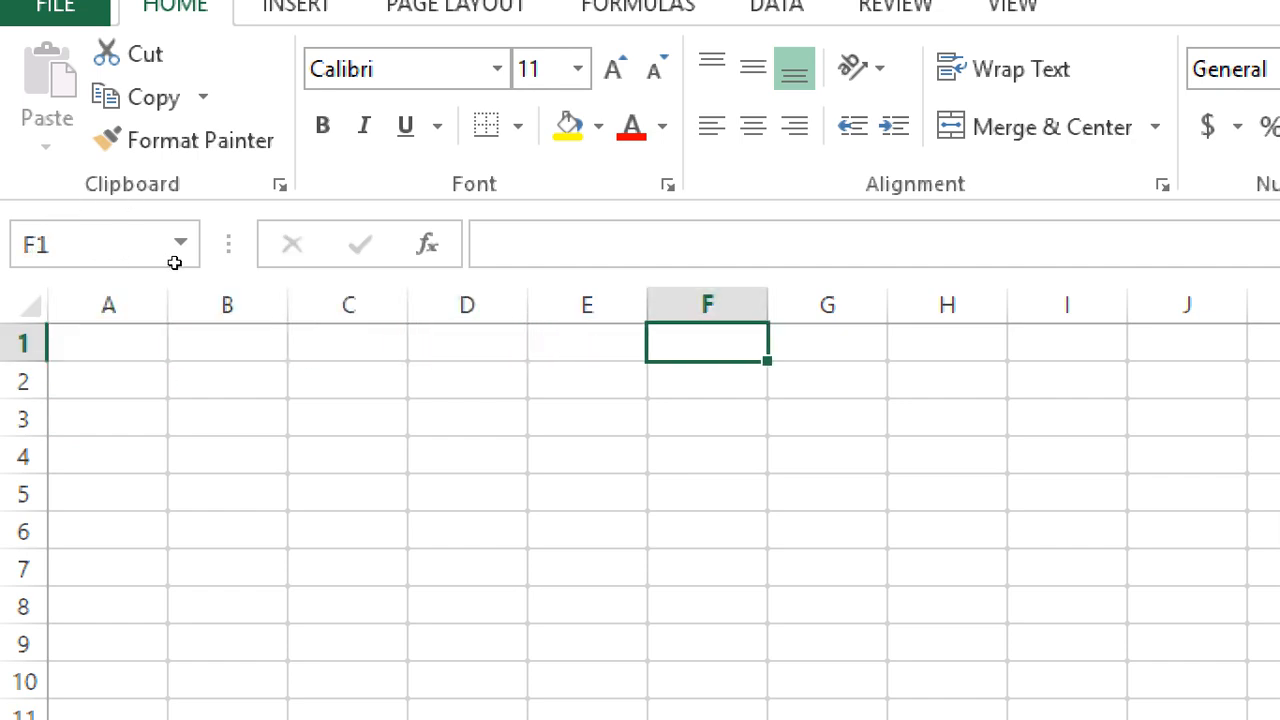
pyautogui.press('Down')
pyautogui.press('Left')
pyautogui.press('Left')
pyautogui.press('Left')
pyautogui.press('Left')
pyautogui.press('Left')
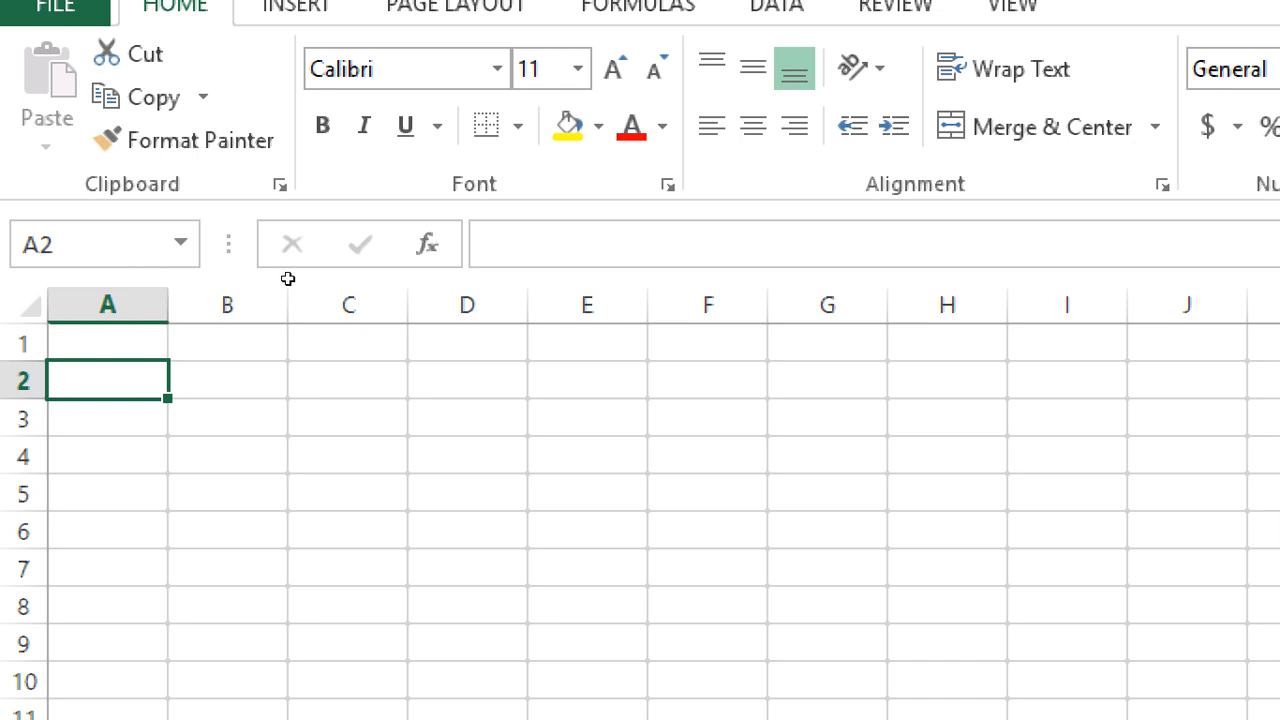
pyautogui.press('Up')
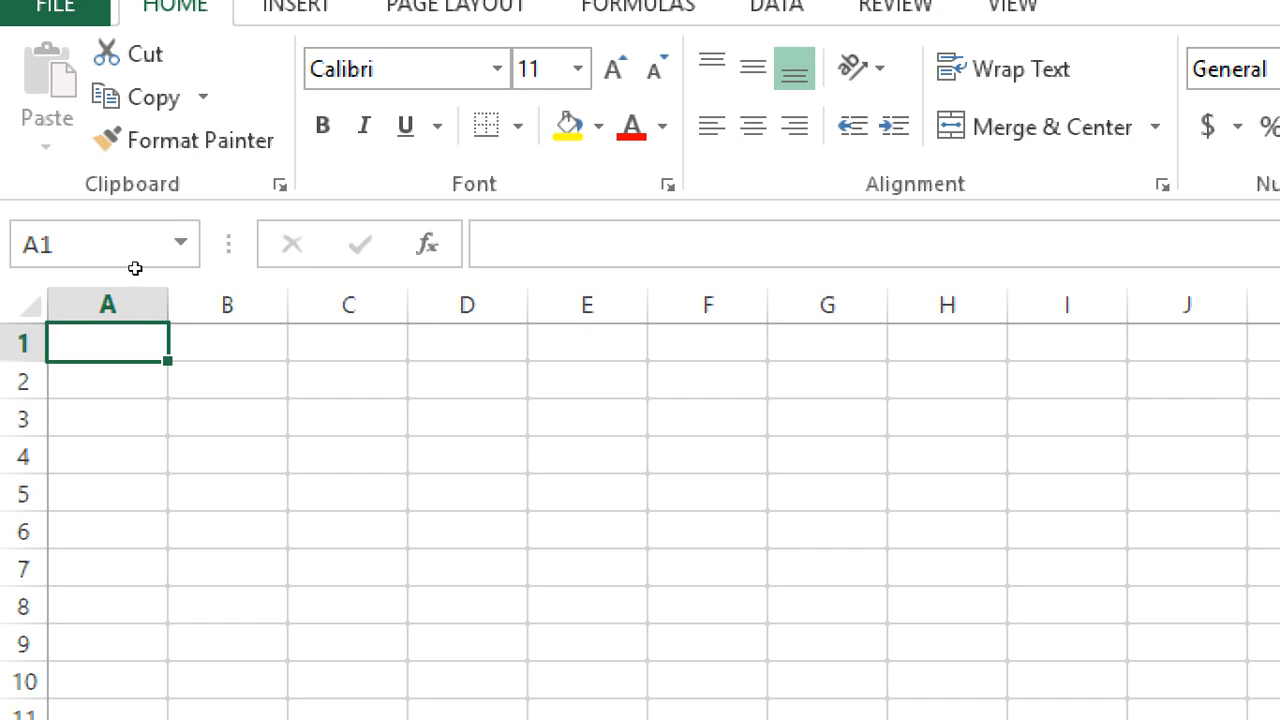
# - Enter the column headings Ecode, Ename, Epost and Salary in cells A1 to D1
pyautogui.write('ECode')
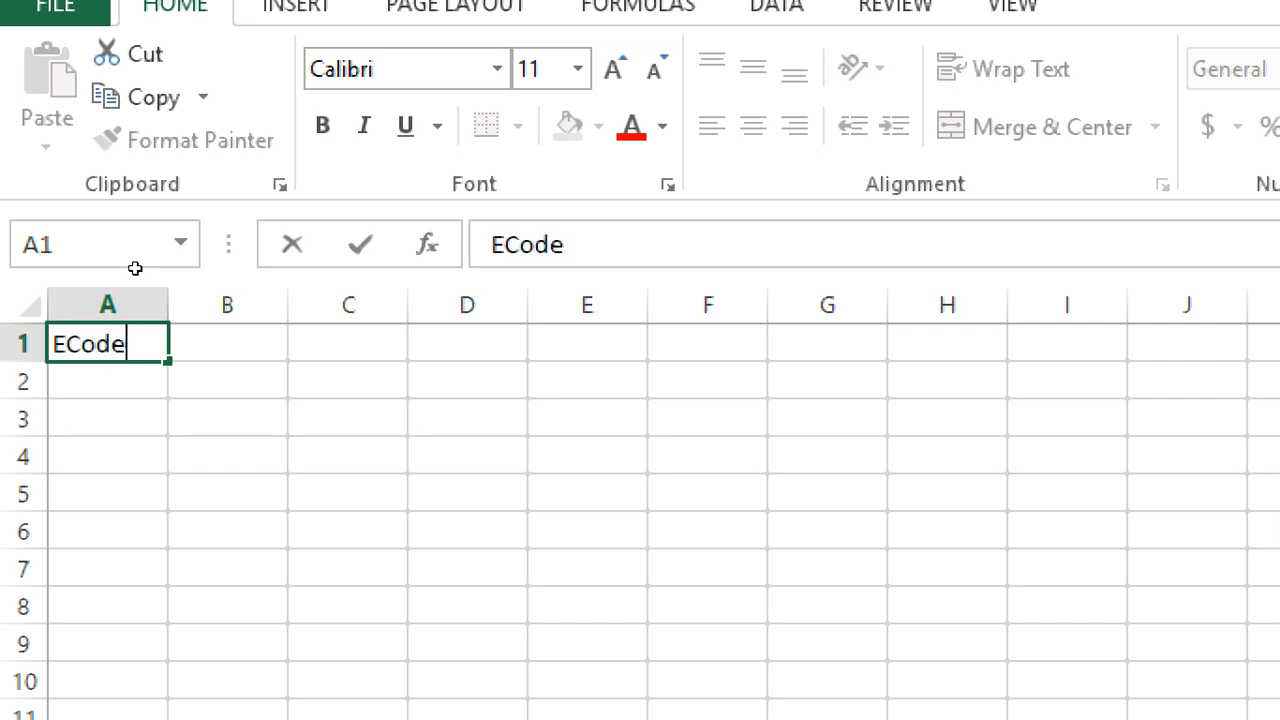
pyautogui.press('Tab')
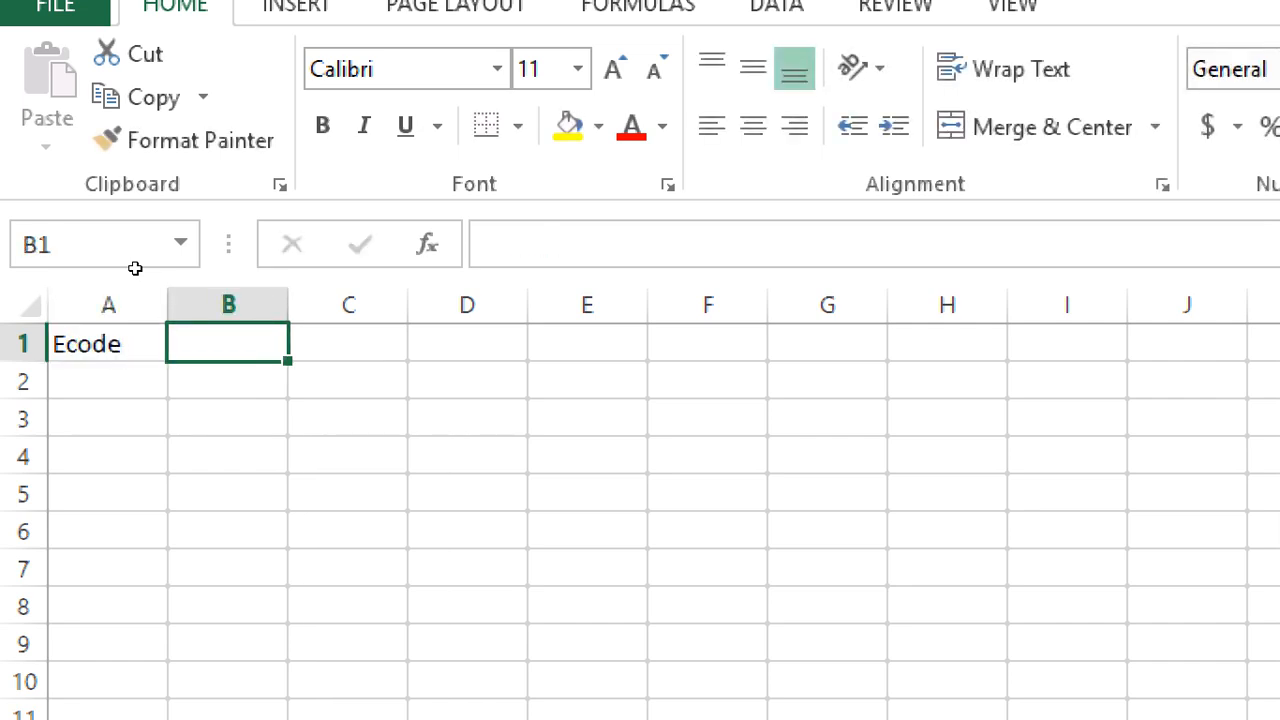
pyautogui.write('EName')
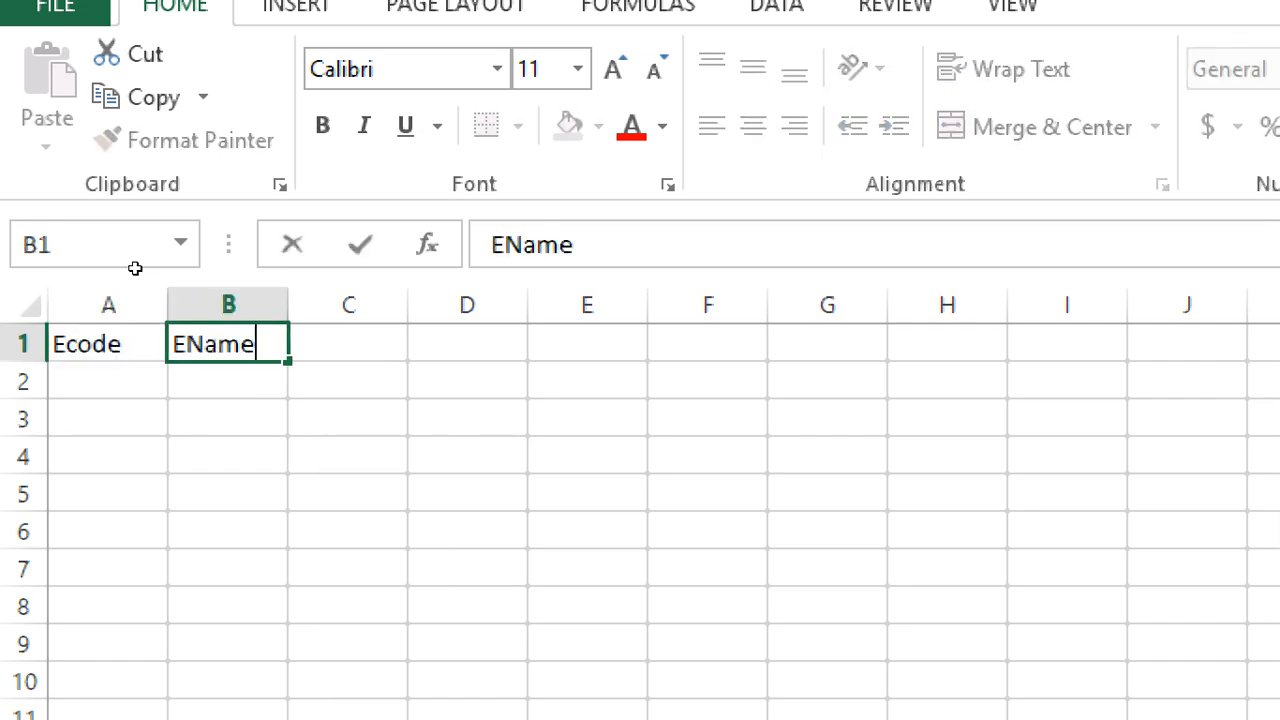
pyautogui.press('Tab')
pyautogui.write('E')
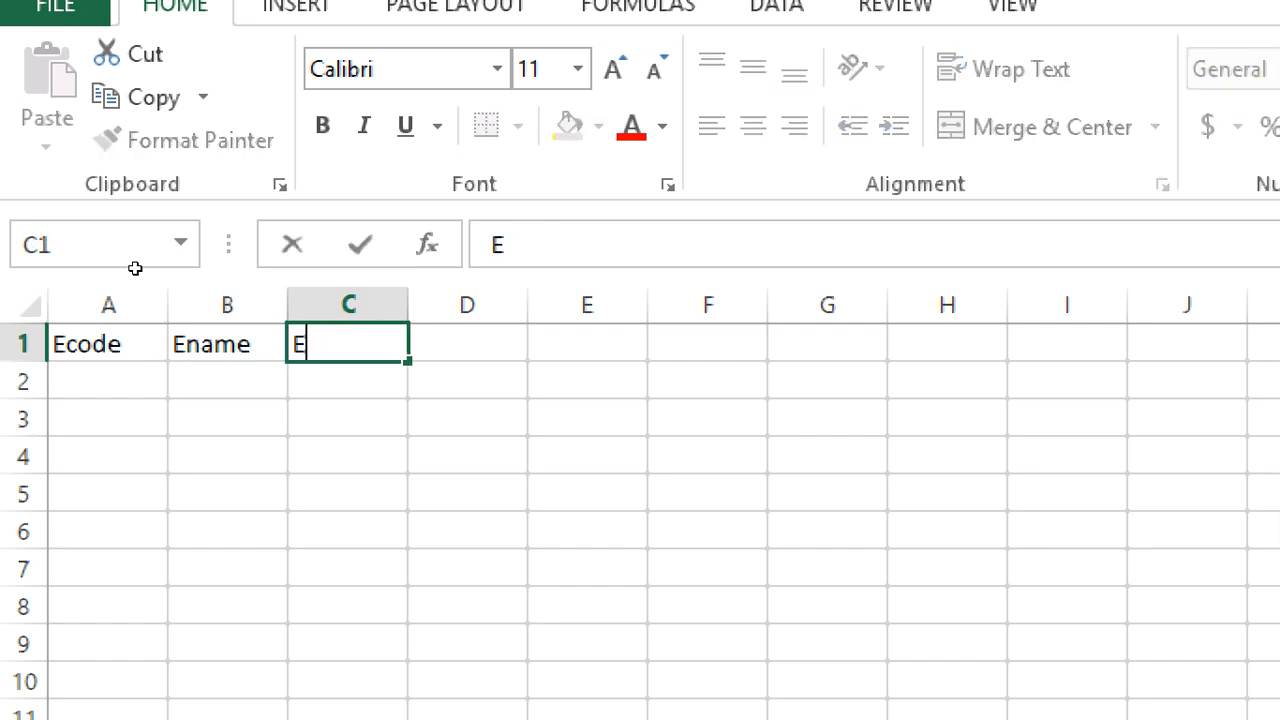
pyautogui.write('Post')
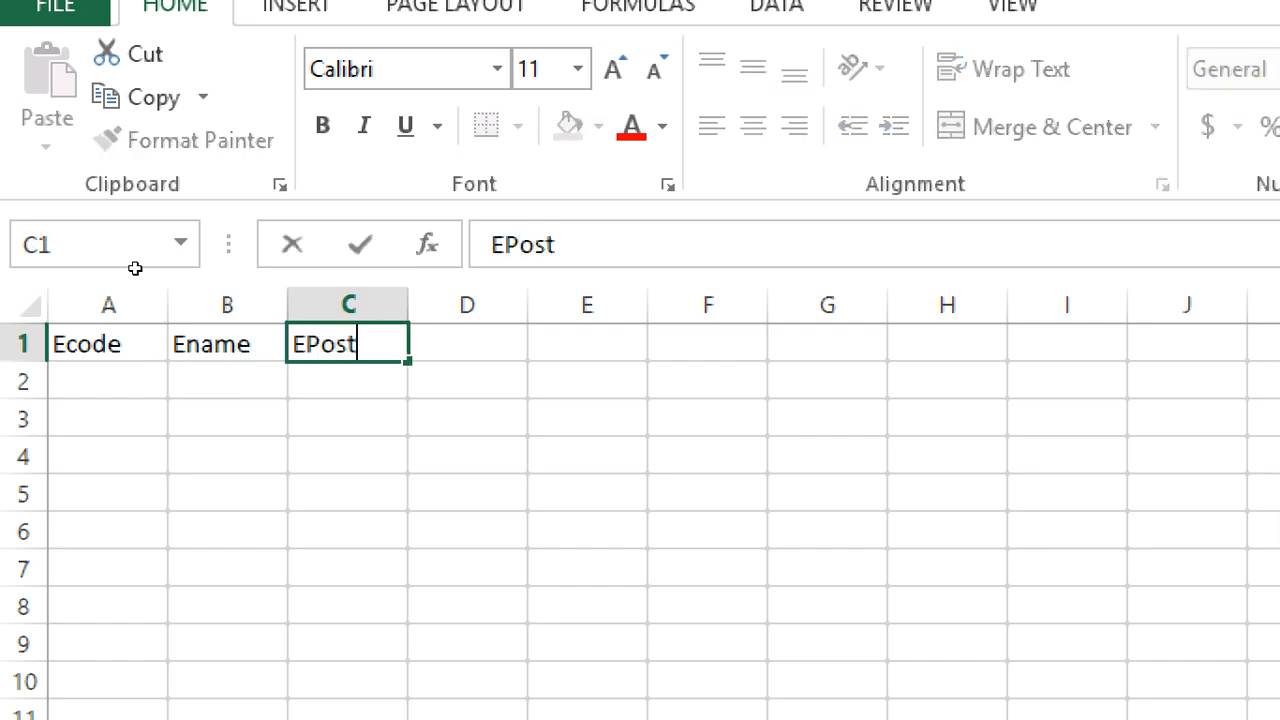
pyautogui.press('Tab')
pyautogui.write('Salary')
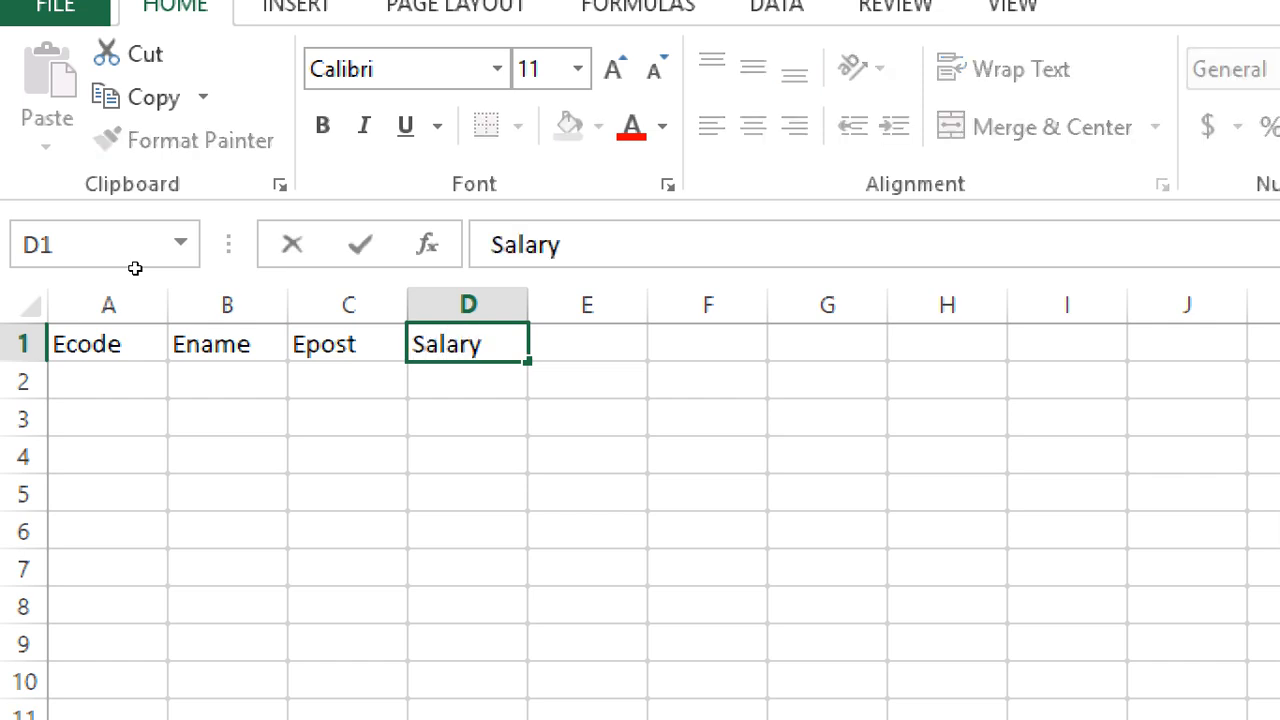
pyautogui.press('Return')
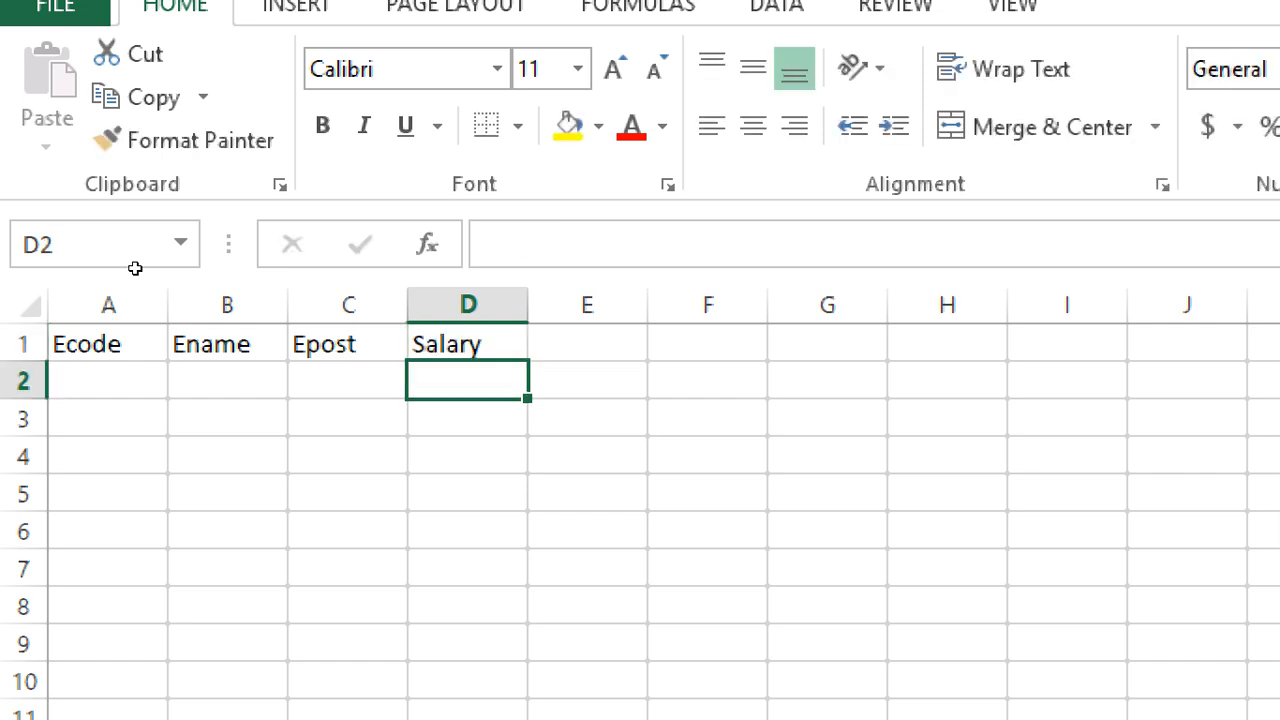
# - Enter the employee codes 101, 102 and 103 in cells A2 to A4 under Ecode
pyautogui.press('Left')
pyautogui.press('Left')
pyautogui.press('Left')
pyautogui.write('101')
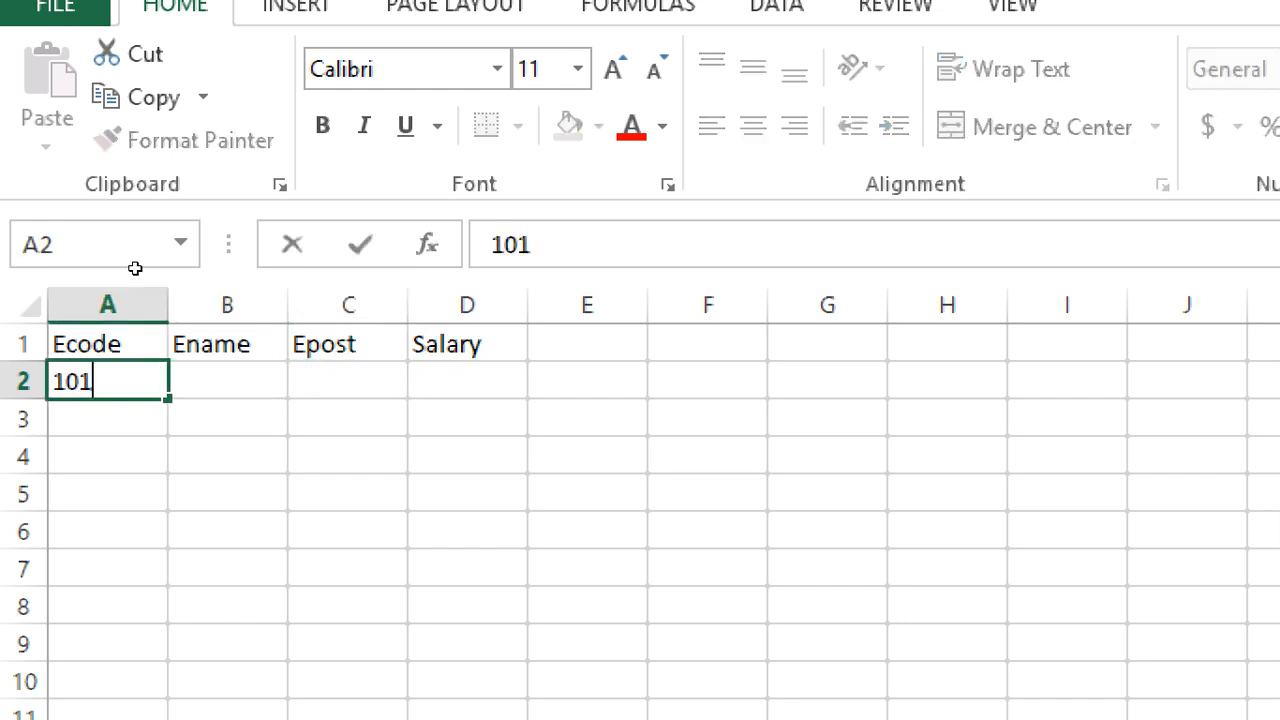
pyautogui.press('Return')
pyautogui.write('102')
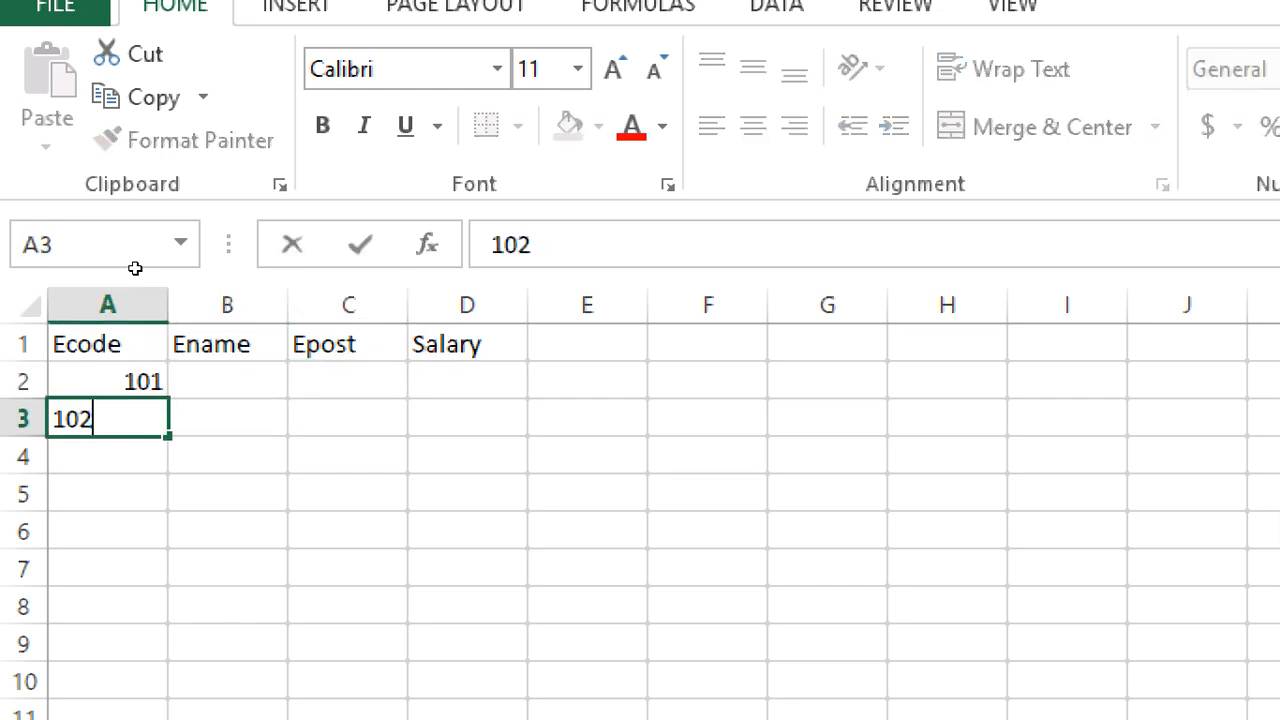
pyautogui.press('Return')
pyautogui.write('103')
pyautogui.press('Return')
# - Enter the three employees' first names in cells B2 to B4 under Ename
pyautogui.press('Up')
pyautogui.press('Up')
pyautogui.press('Up')
pyautogui.press('Right')
pyautogui.write('Suresh')
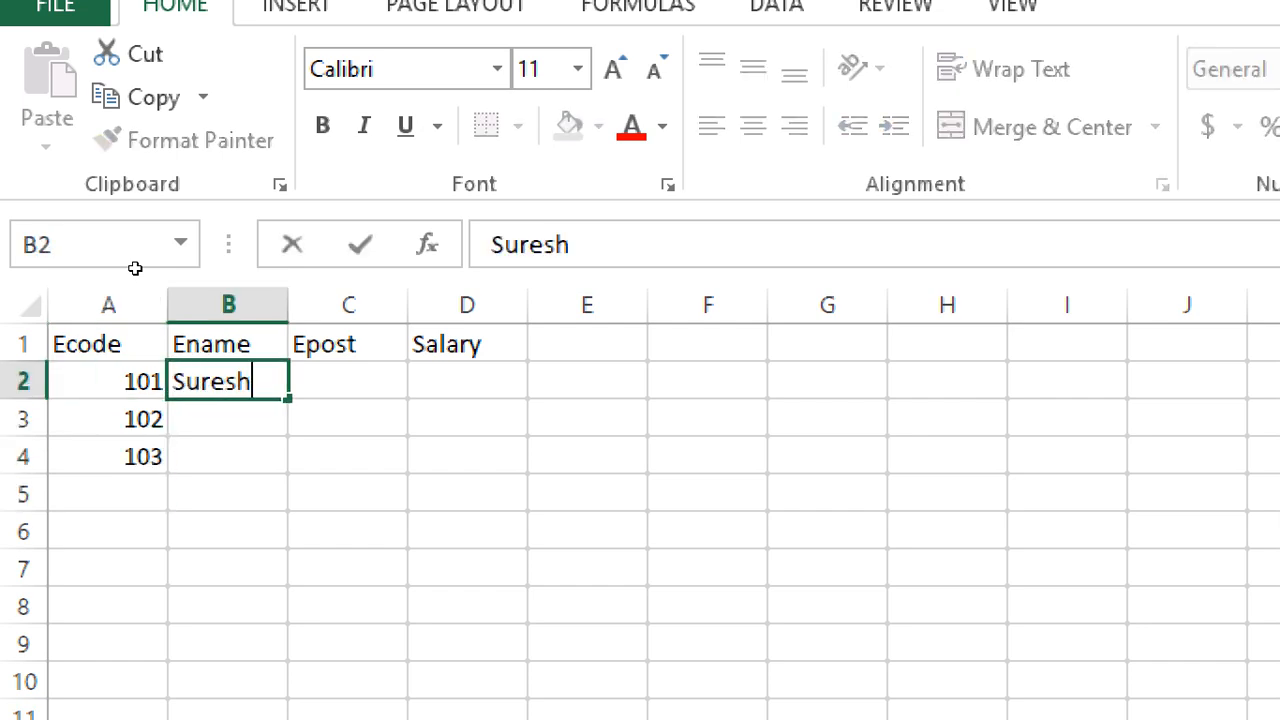
pyautogui.press('Return')
pyautogui.write('Mohan')
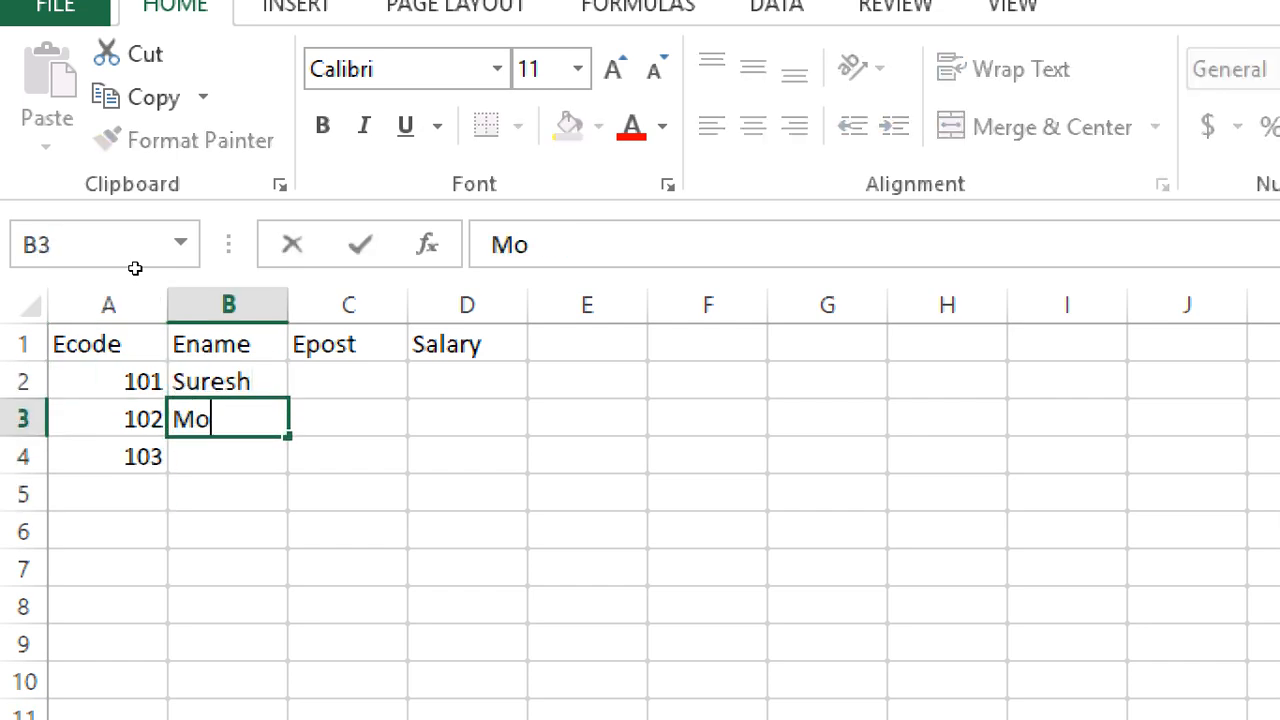
pyautogui.press('Return')
pyautogui.write('Sohan')
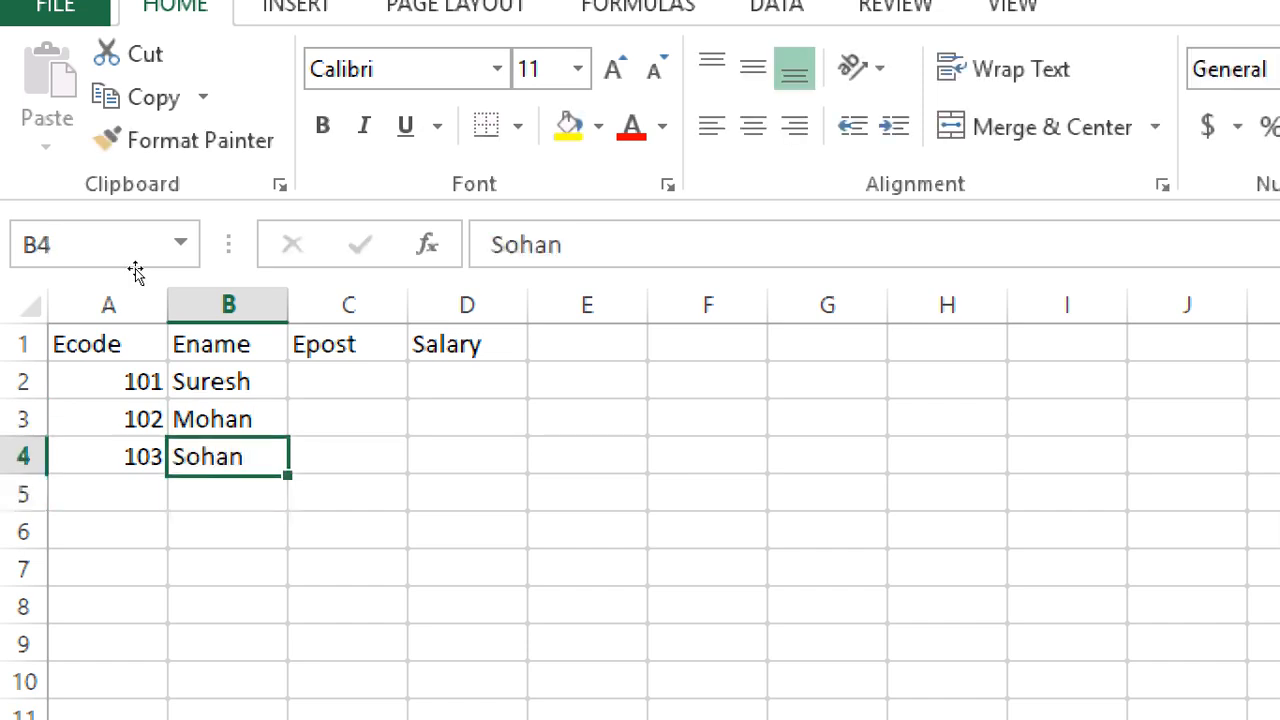
# - Enter the post A/c for all three employees in cells C2 to C4 under Epost
pyautogui.press('Up')
pyautogui.press('Up')
pyautogui.press('Right')
pyautogui.write('A/c')
pyautogui.press('Return')
pyautogui.write('A')
pyautogui.press('Return')
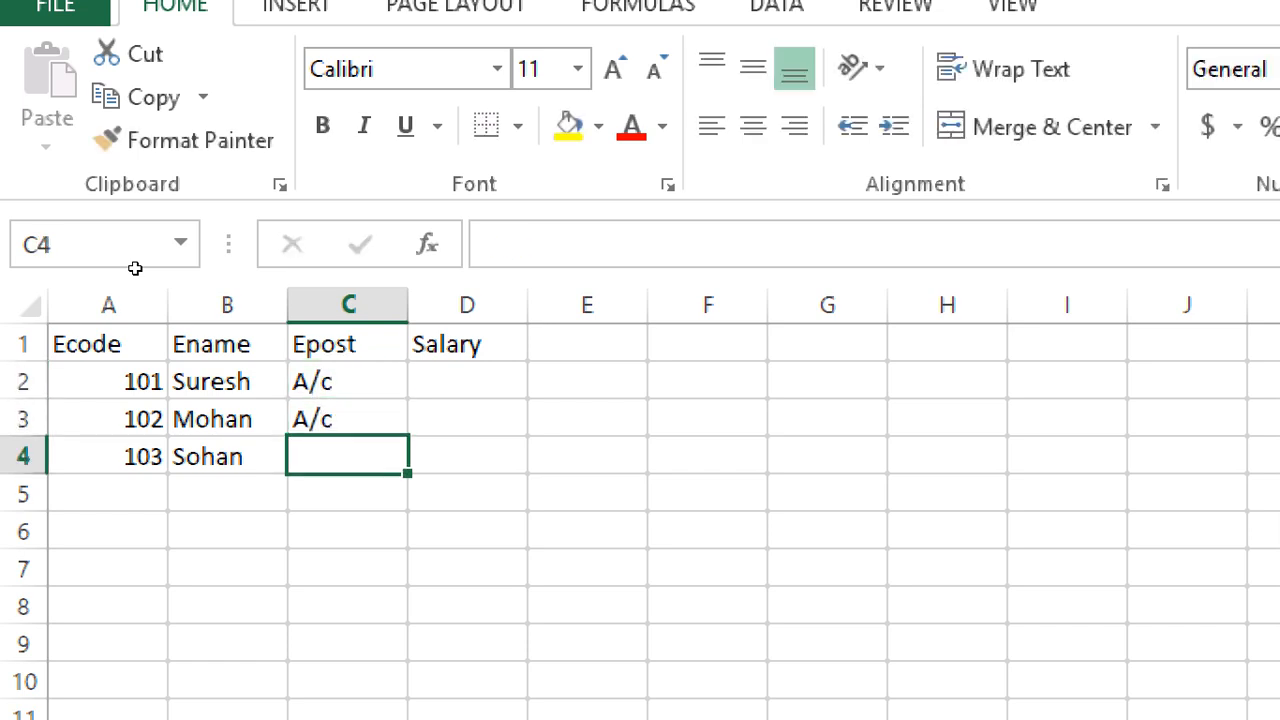
pyautogui.write('a')
pyautogui.press('Return')
# - Enter the salaries 12500, 12350 and 10990 in cells D2 to D4 under Salary
pyautogui.press('Up')
pyautogui.press('Up')
pyautogui.press('Up')
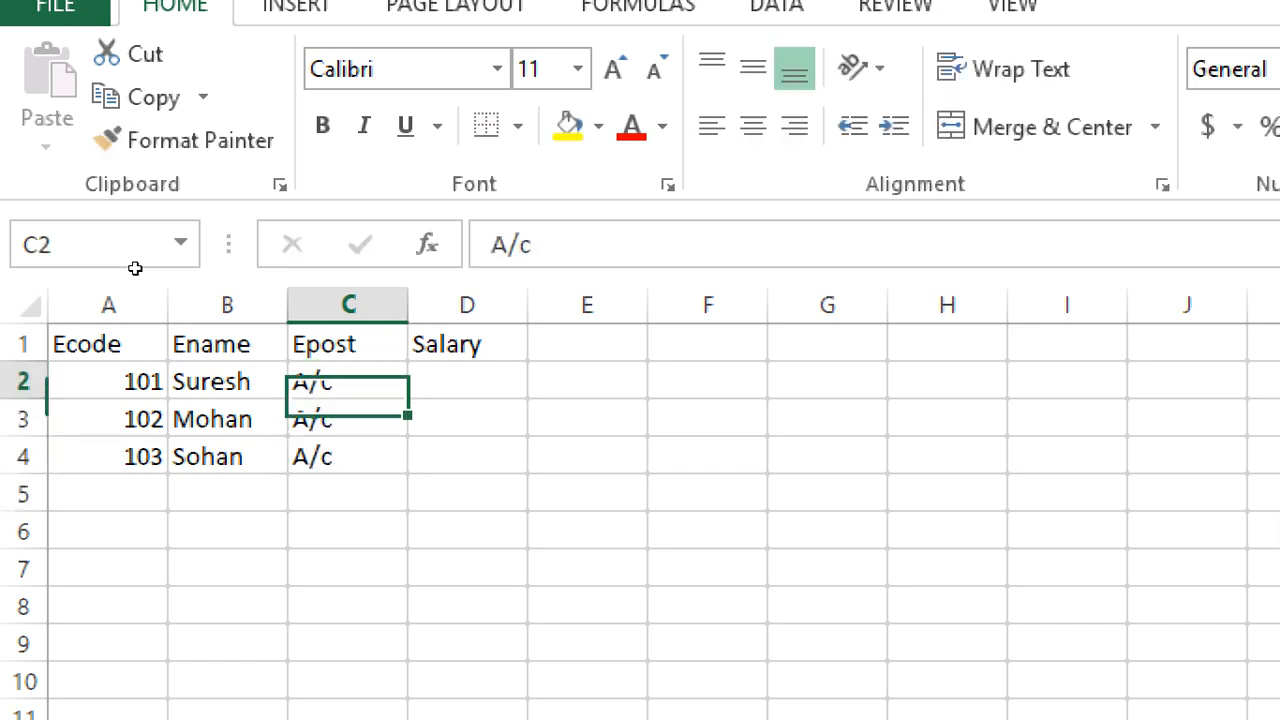
pyautogui.press('Right')
pyautogui.write('12500')
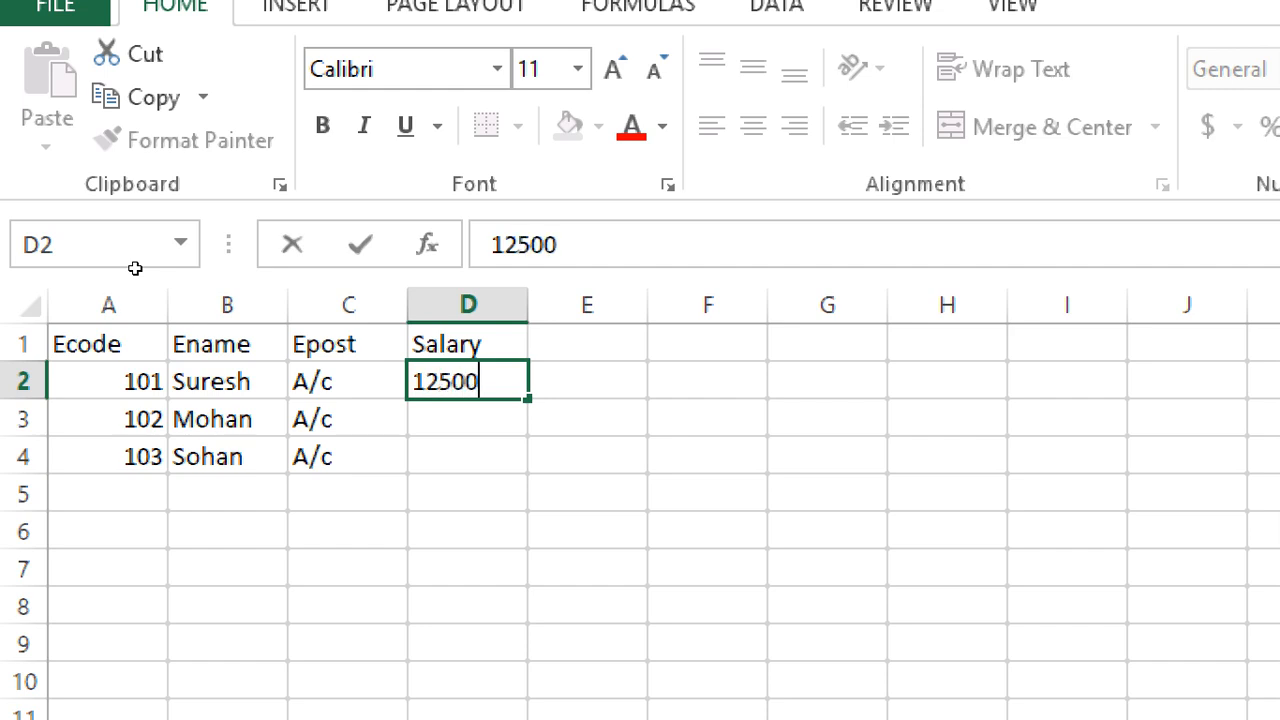
pyautogui.press('Return')
pyautogui.write('12350')
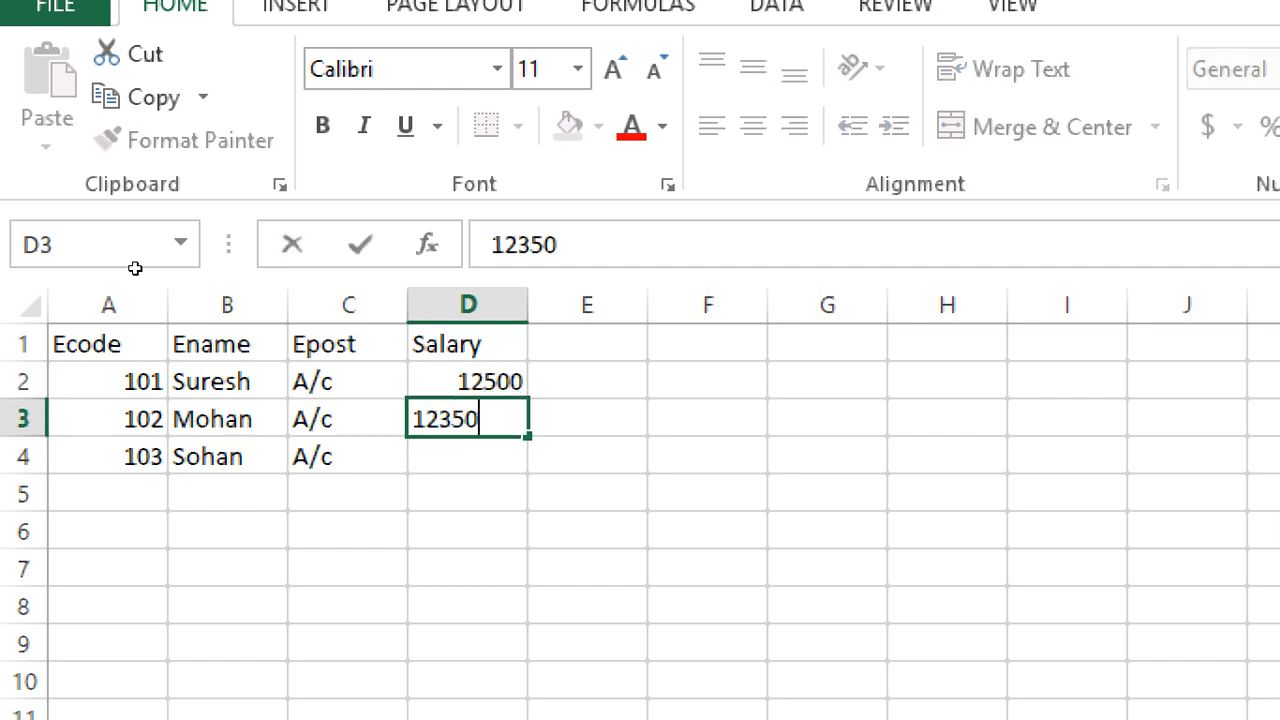
pyautogui.press('Return')
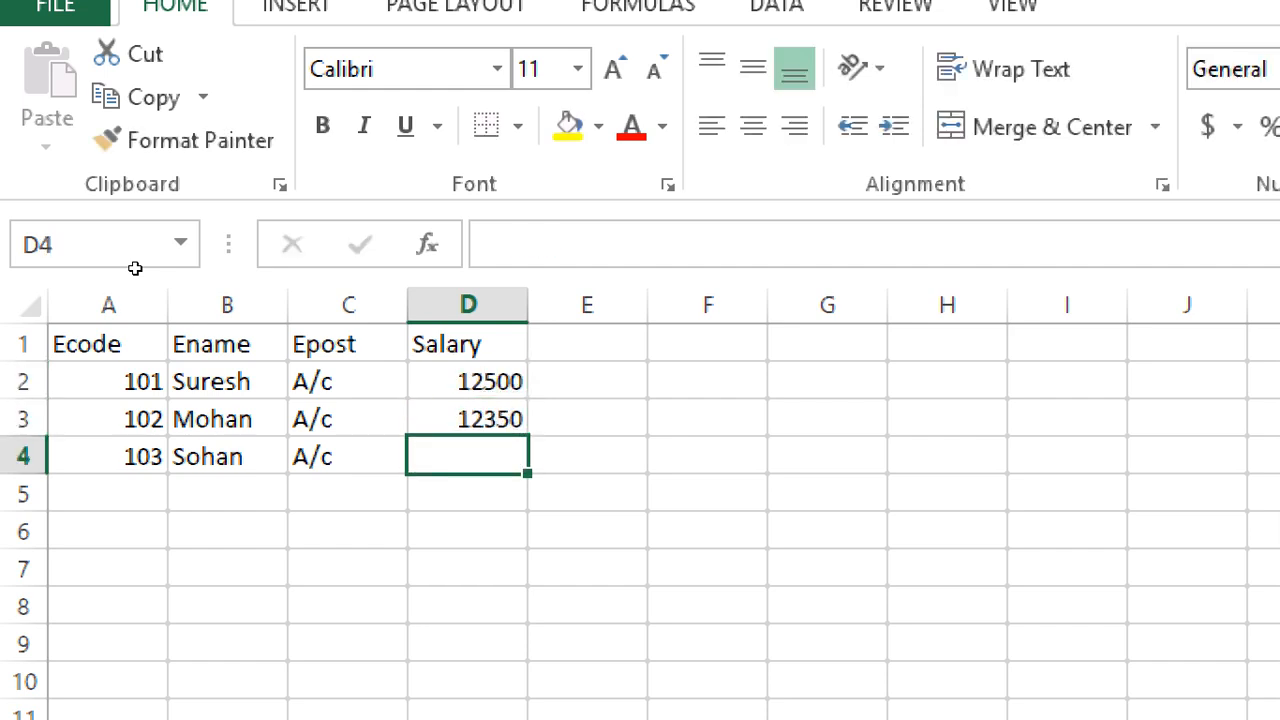
pyautogui.write('10990')
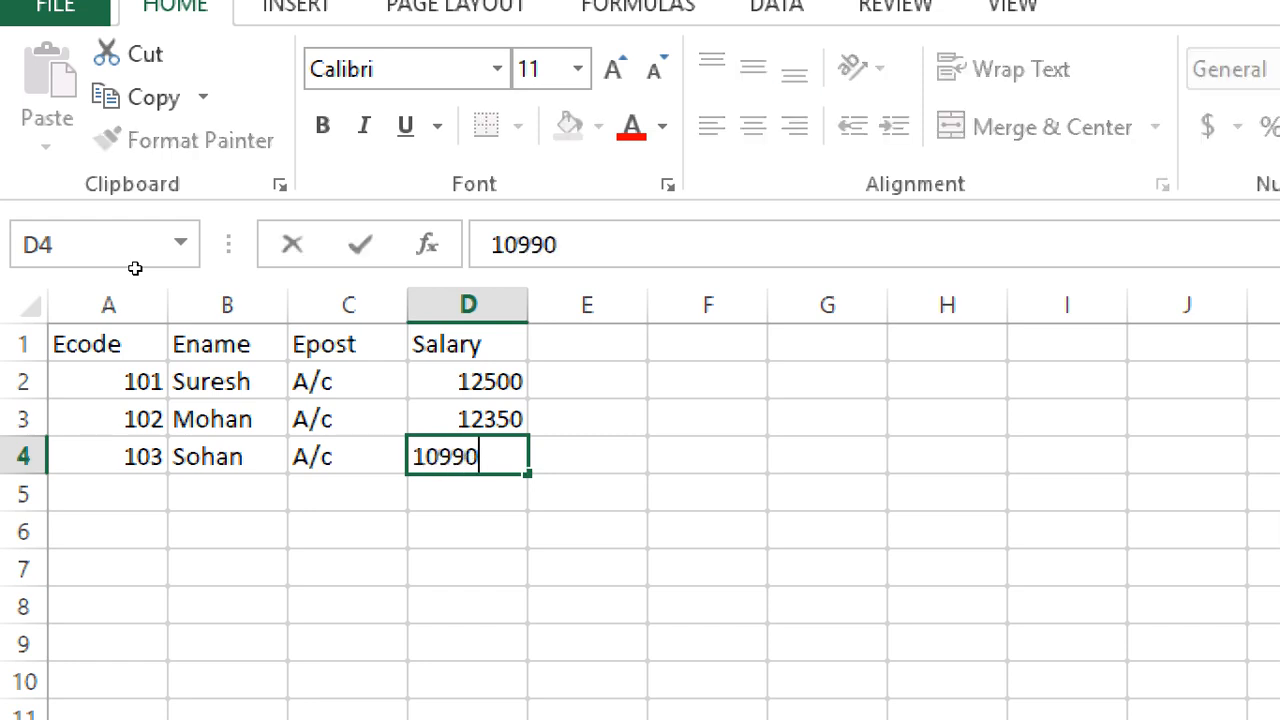
pyautogui.press('Return')
# - Append the surname to the first employee's name in cell B2 and widen column B to fit the full name
pyautogui.press('Up')
pyautogui.press('Up')
pyautogui.press('Up')
pyautogui.press('Up')
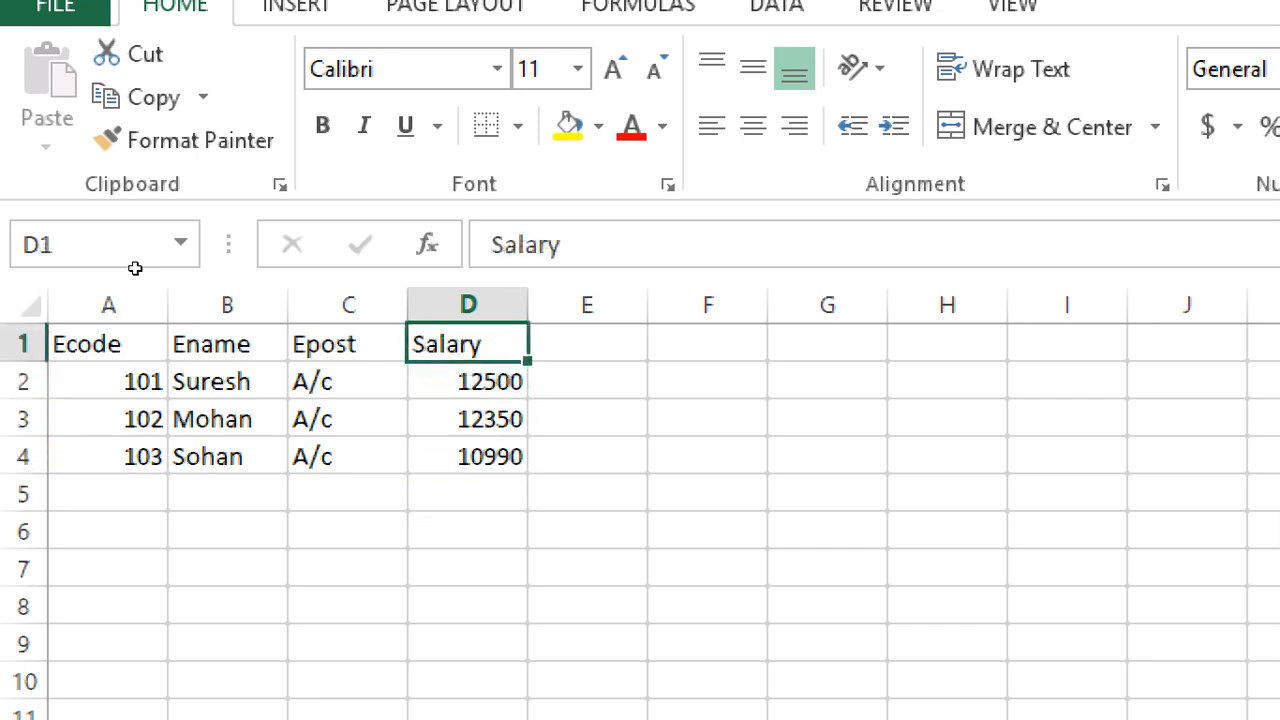
pyautogui.press('Left')
pyautogui.press('Left')
pyautogui.press('Left')
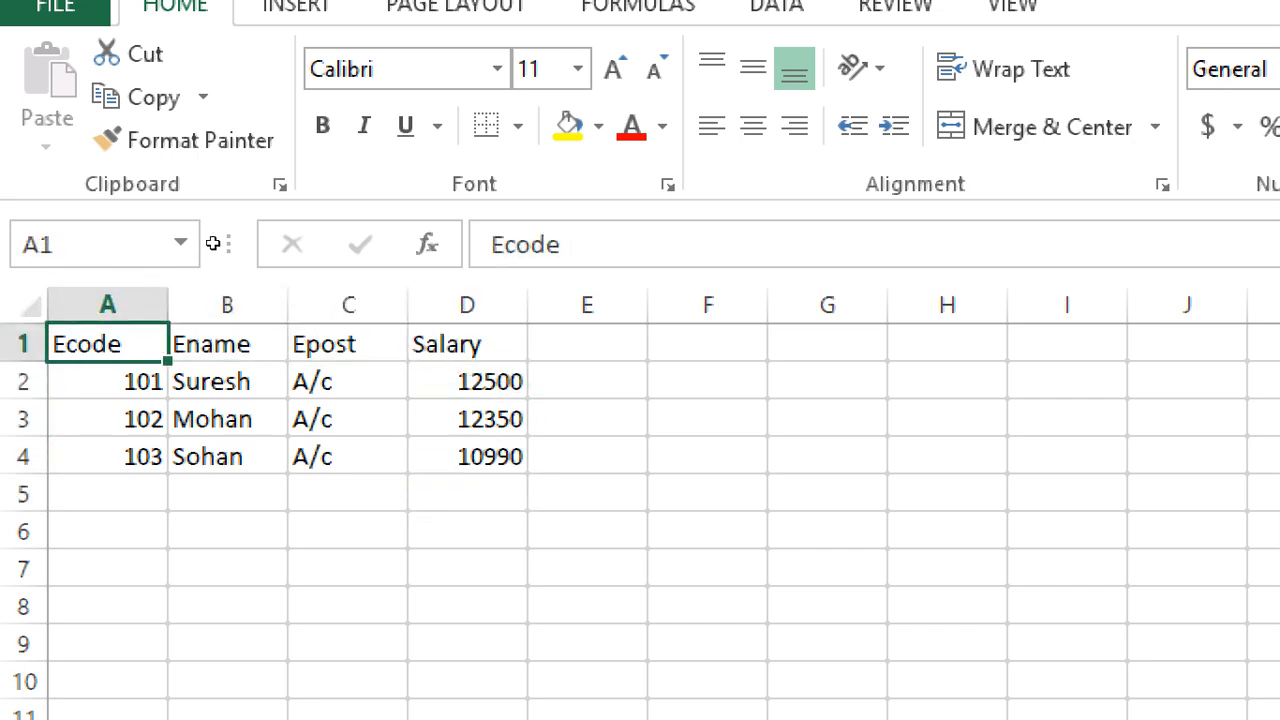
pyautogui.press('Down')
pyautogui.press('Right')
pyautogui.press('F2')
pyautogui.write('Srivatsava')
pyautogui.press('Return')
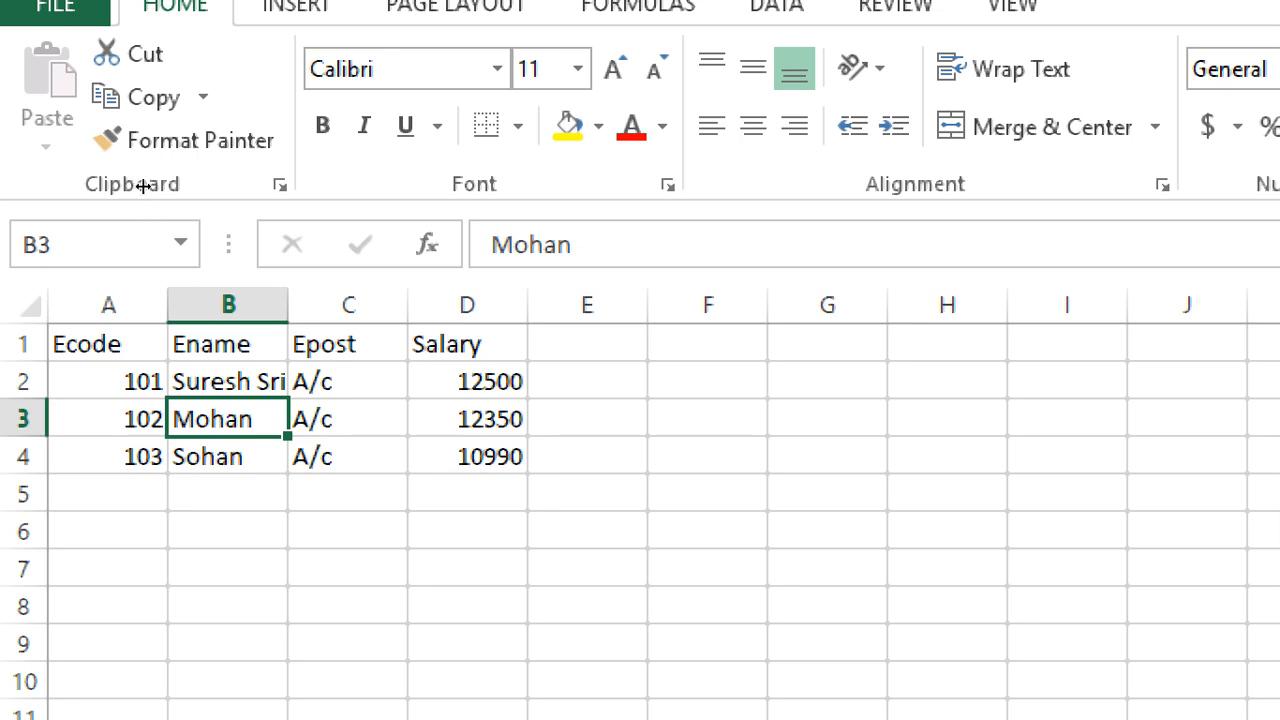
pyautogui.moveTo(143, 186); pyautogui.dragTo(190, 189)
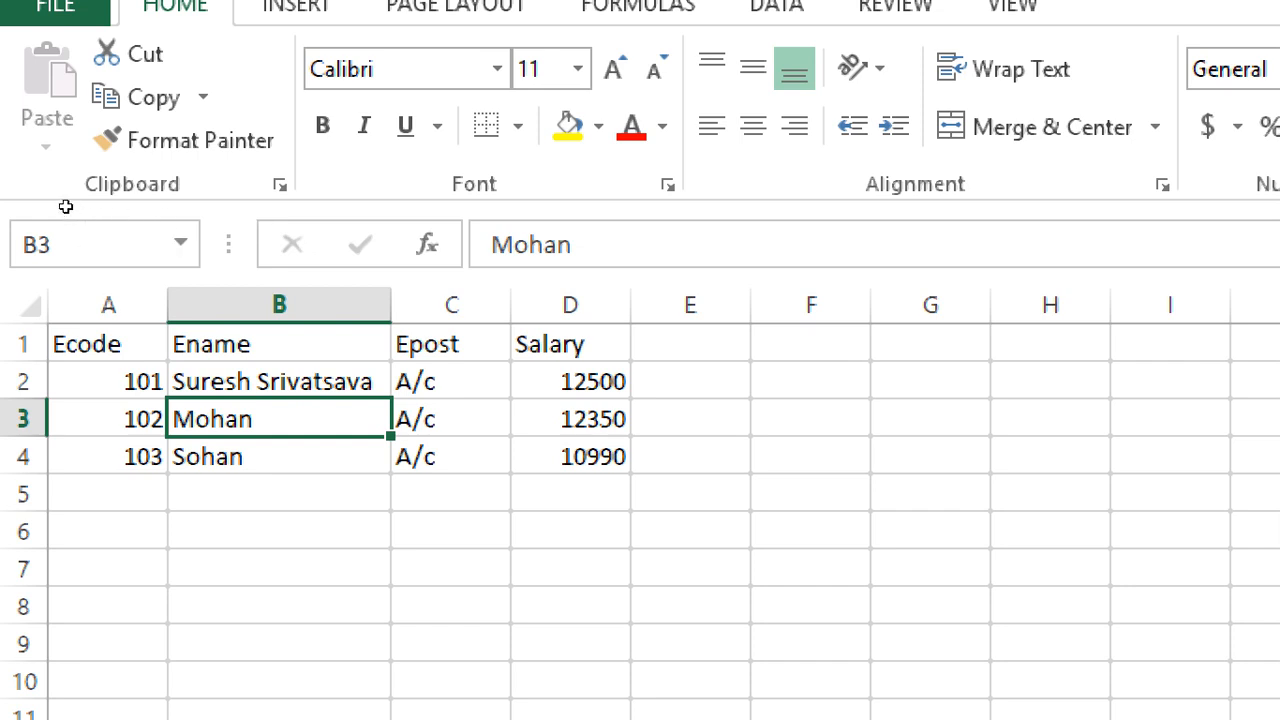
# - Make the column headings in A1:D1 bold and give them a yellow fill
pyautogui.hotkey('ctrl', 'Home')
pyautogui.hotkey('shift', 'Right')
pyautogui.hotkey('shift', 'Right')
pyautogui.hotkey('shift', 'Right')
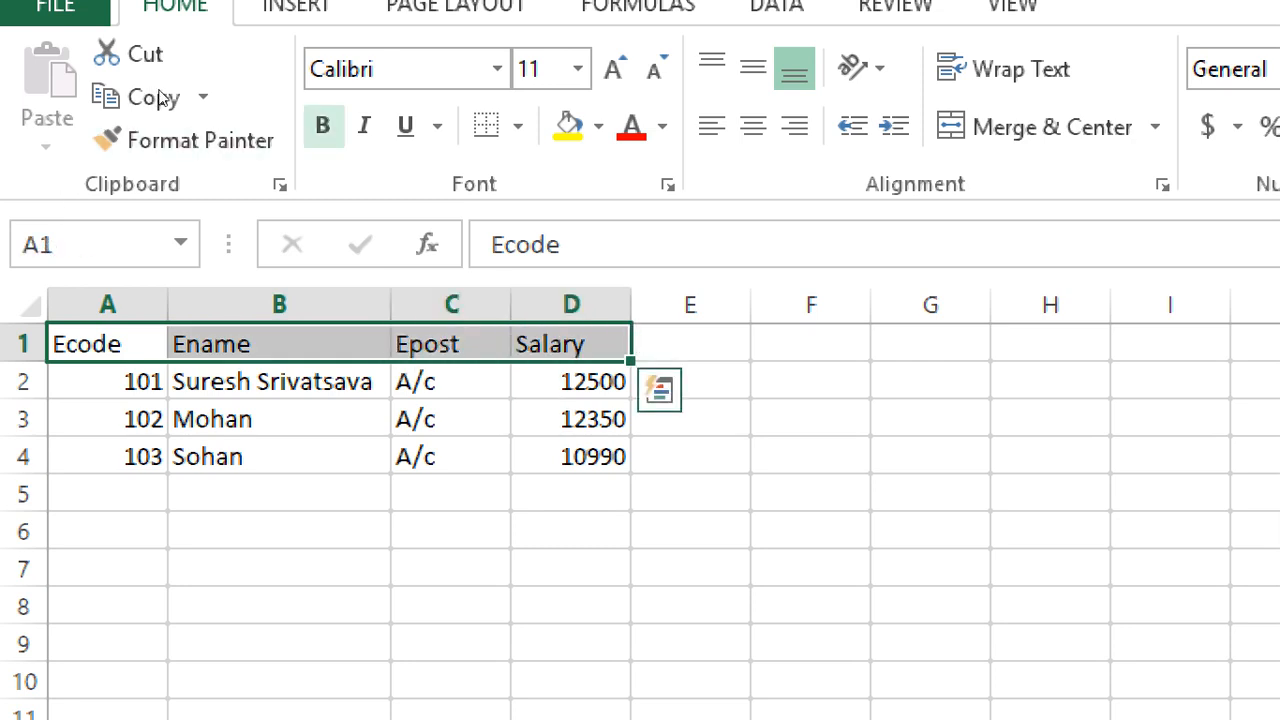
pyautogui.hotkey('ctrl', 'b')
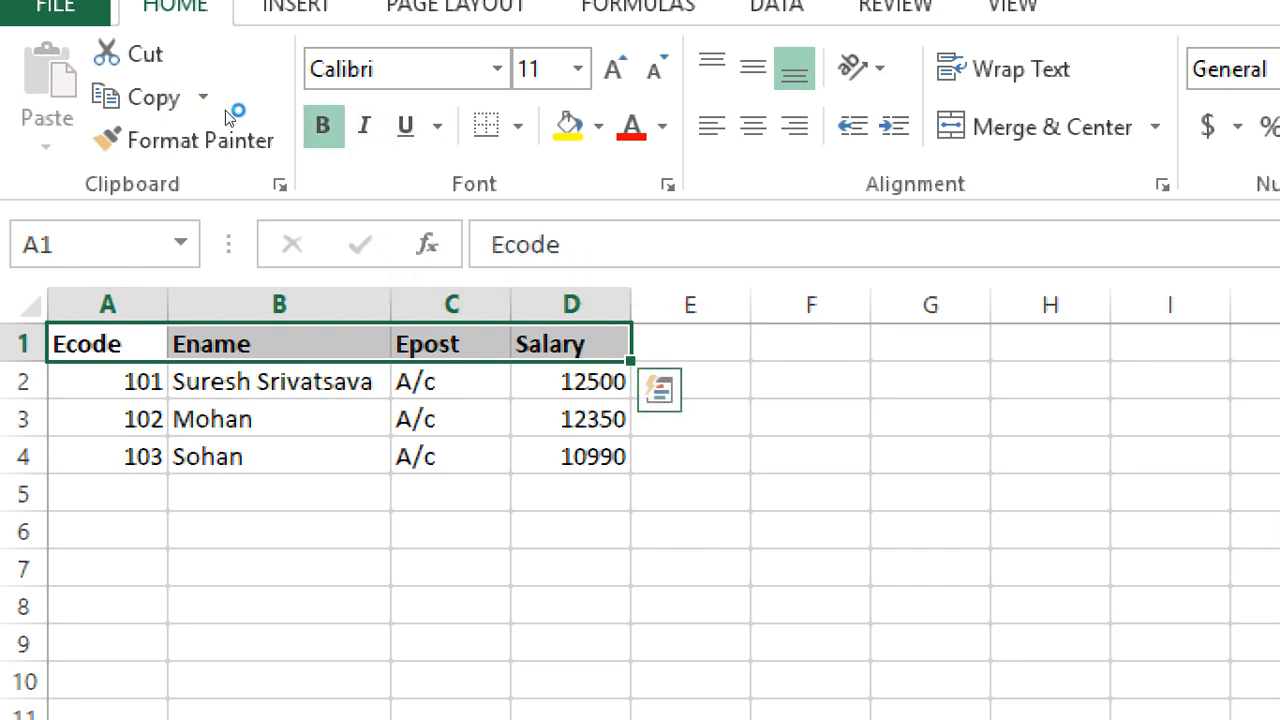
pyautogui.click(598, 126)
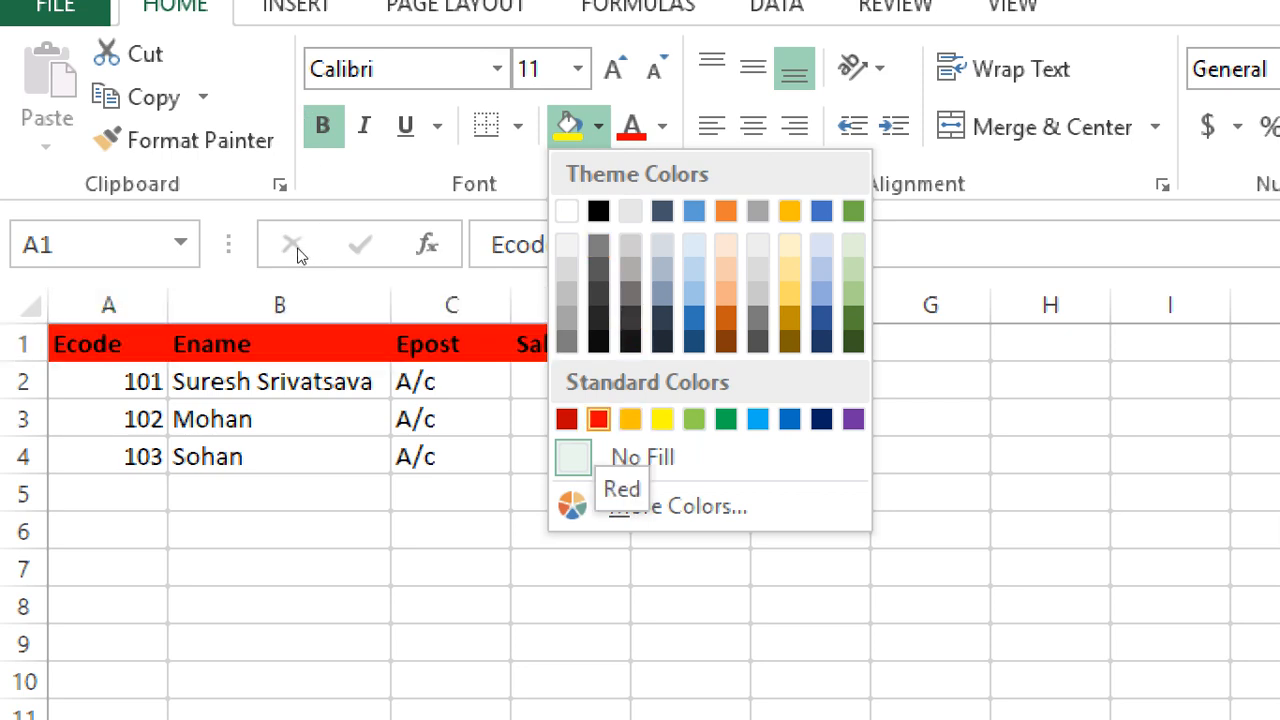
pyautogui.click(662, 419)
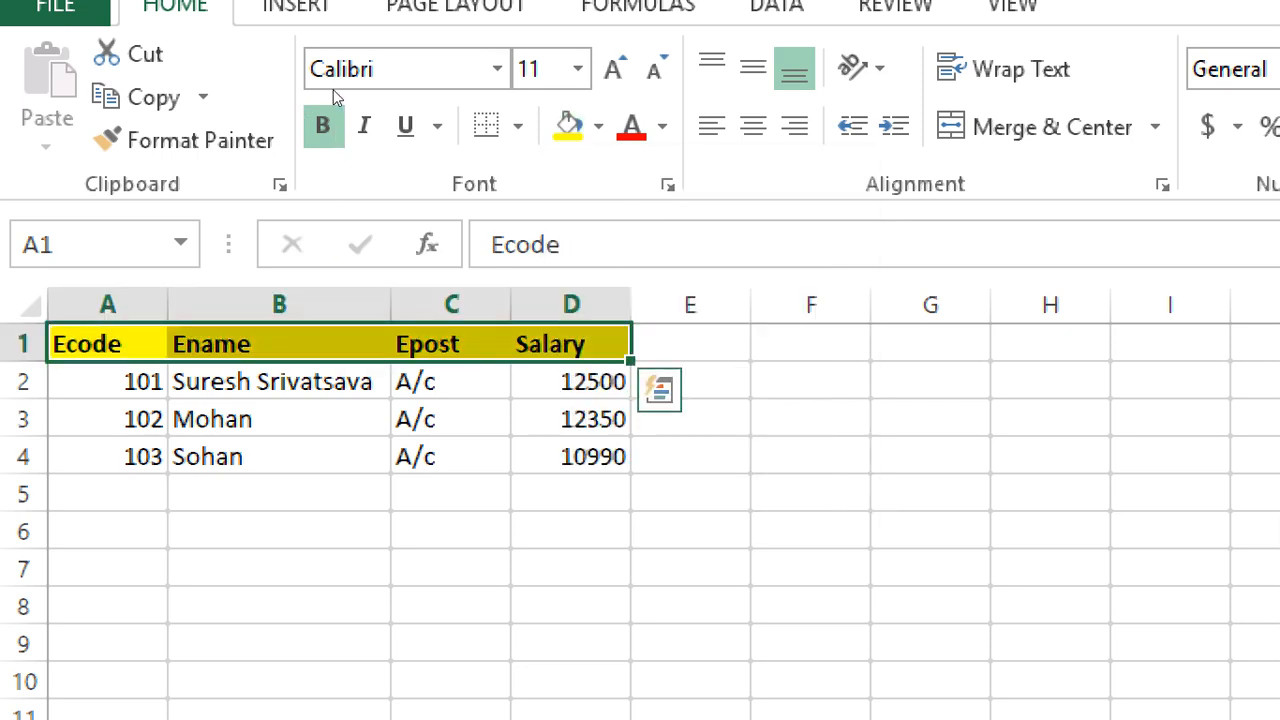
# - Set the headings in A1:D1 to a red font colour and font size 12
pyautogui.click(662, 126)
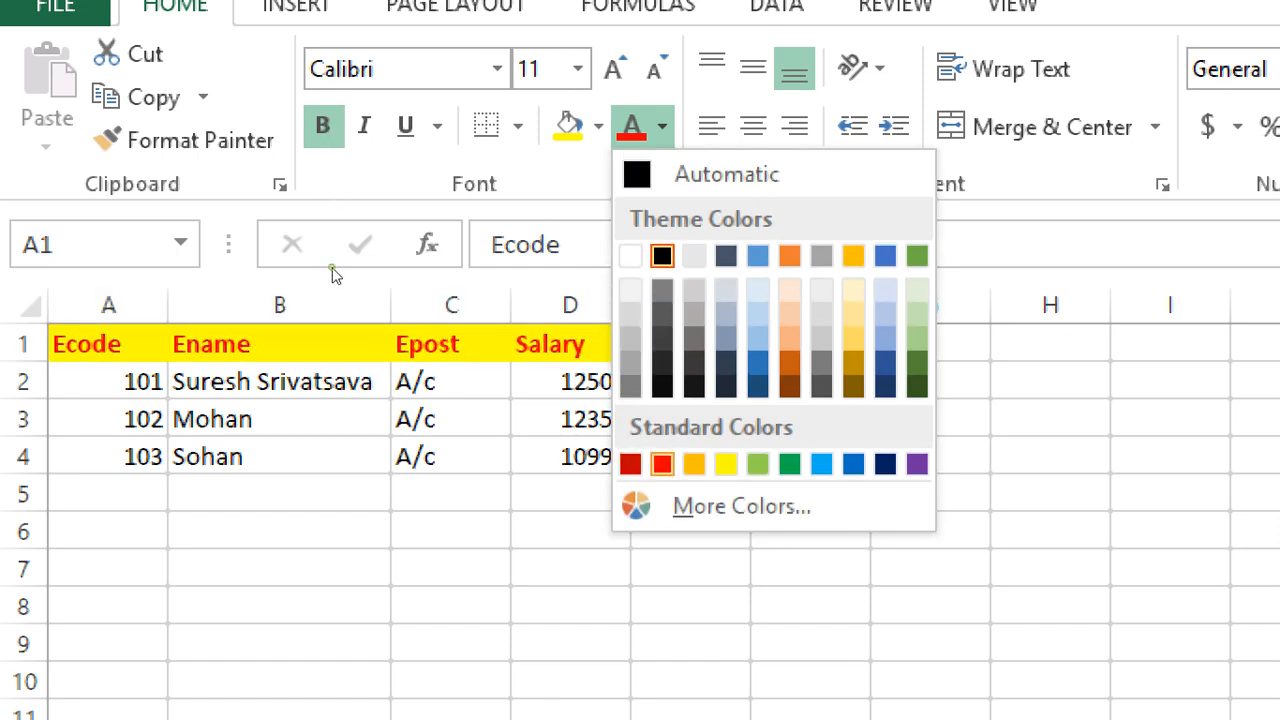
pyautogui.click(662, 464)
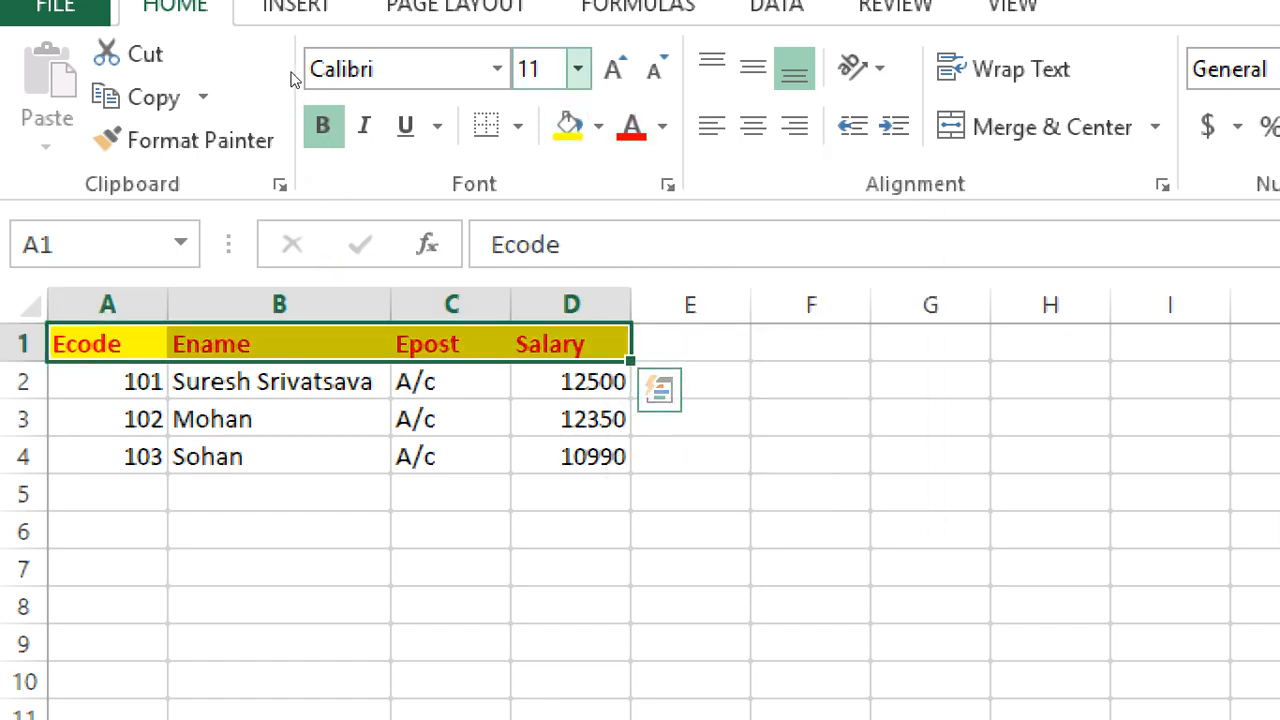
pyautogui.click(578, 69)
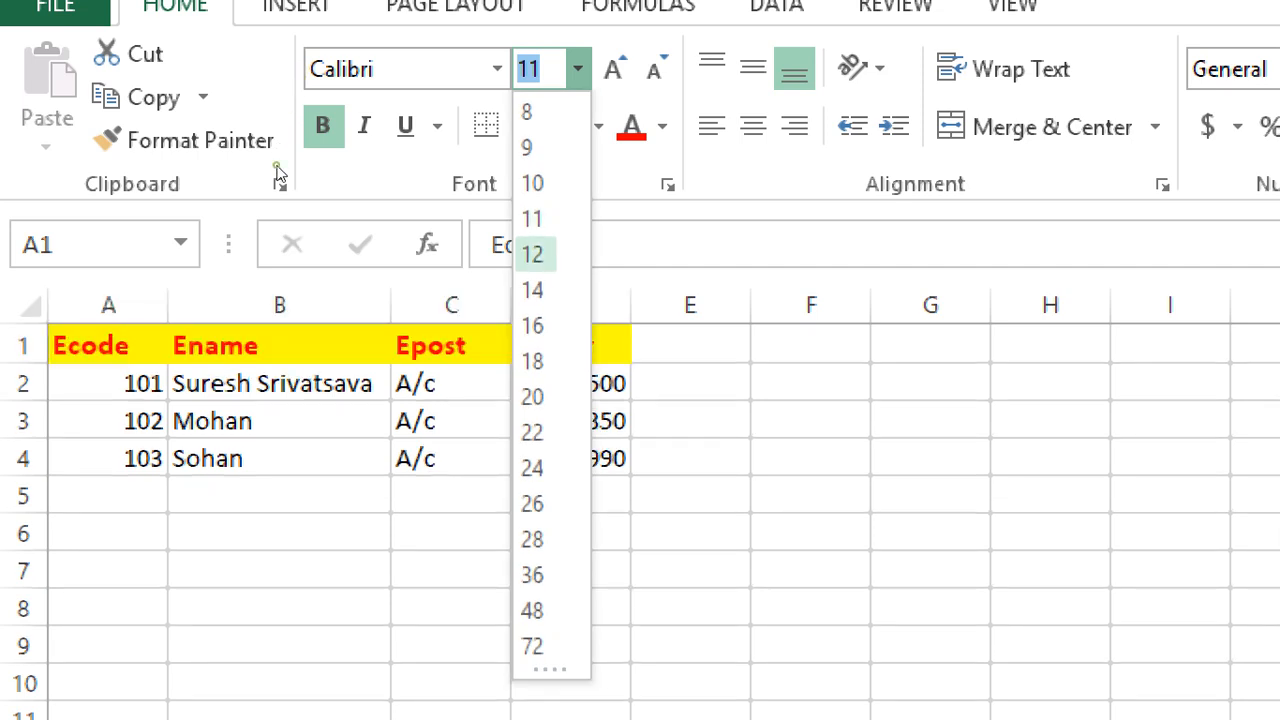
pyautogui.press('Return')
pyautogui.click(238, 421)
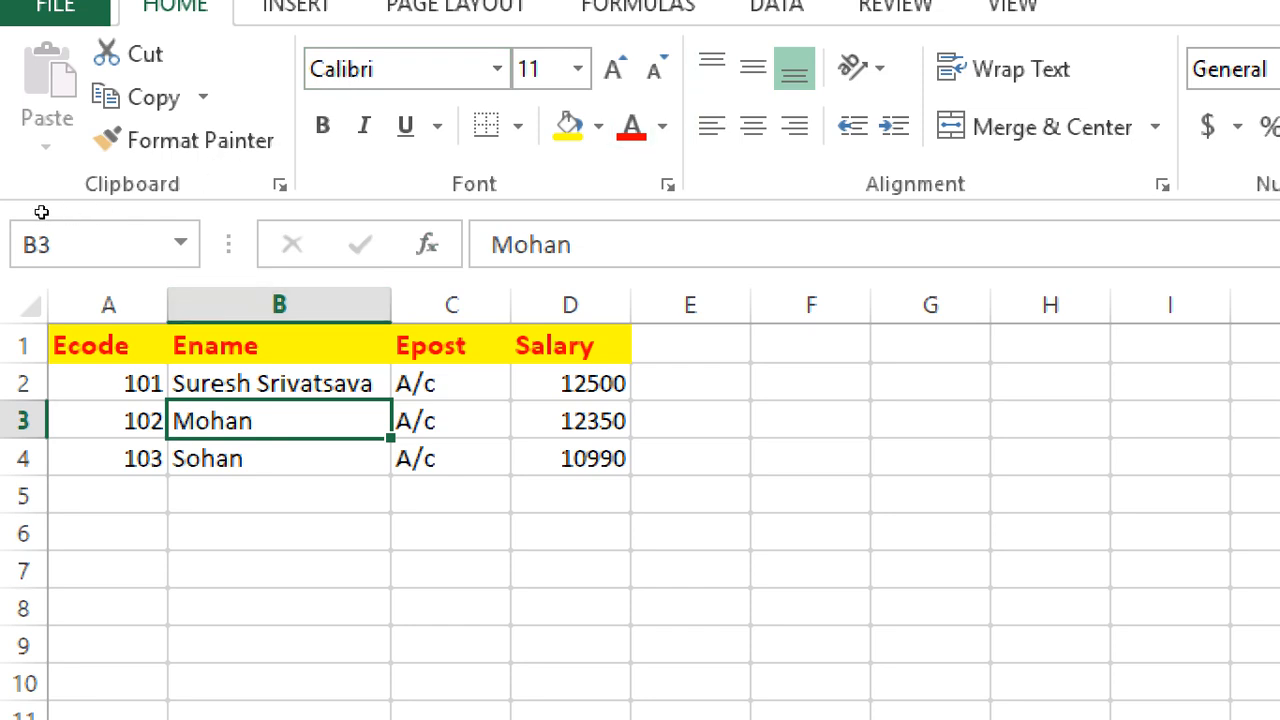
# - Apply All Borders to the whole employee table in A1:D4 and deselect the range
pyautogui.hotkey('ctrl', 'Home')
pyautogui.hotkey('shift', 'Right')
pyautogui.hotkey('shift', 'Right')
pyautogui.hotkey('shift', 'Right')
pyautogui.hotkey('shift', 'Down')
pyautogui.hotkey('shift', 'Down')
pyautogui.hotkey('shift', 'Down')
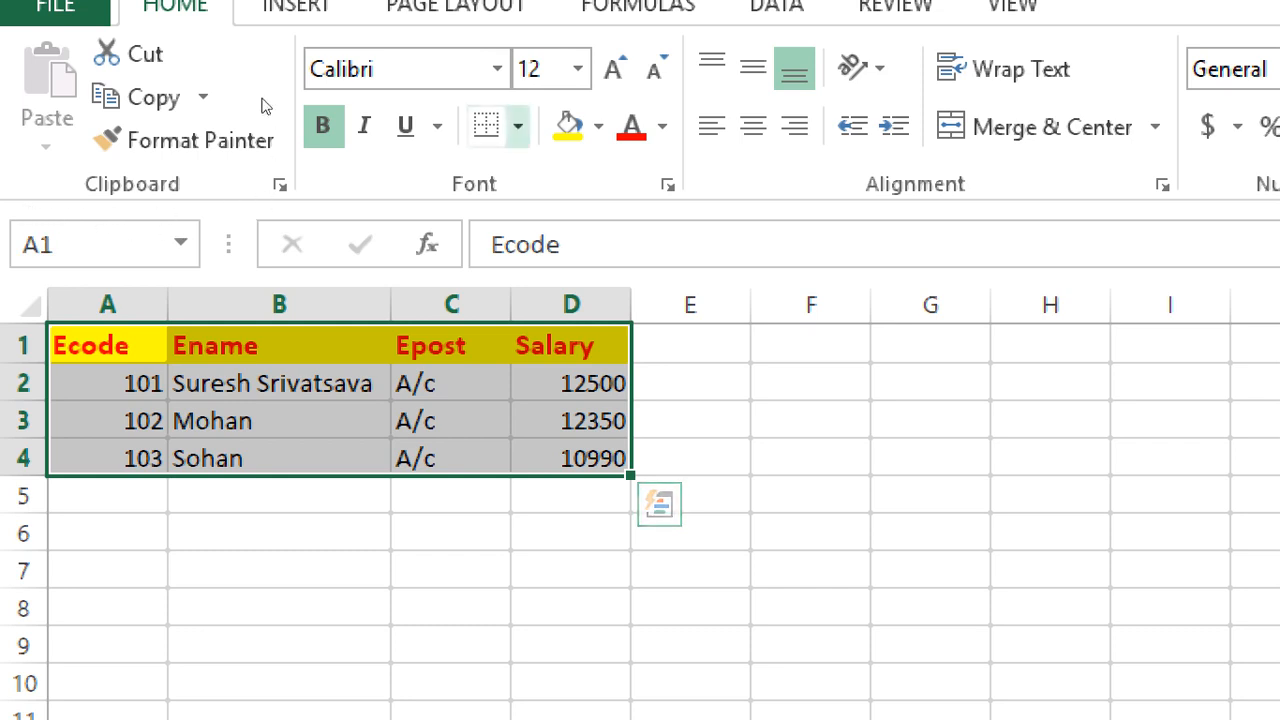
pyautogui.click(518, 126)
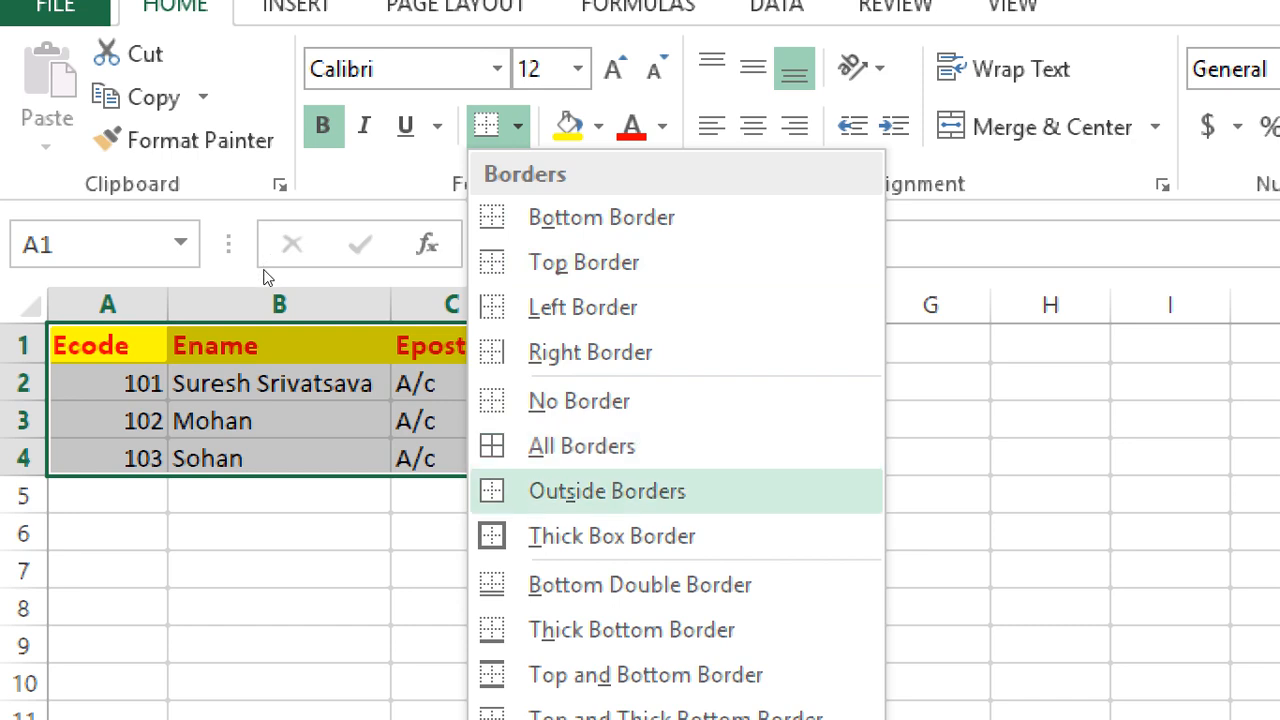
pyautogui.click(582, 446)
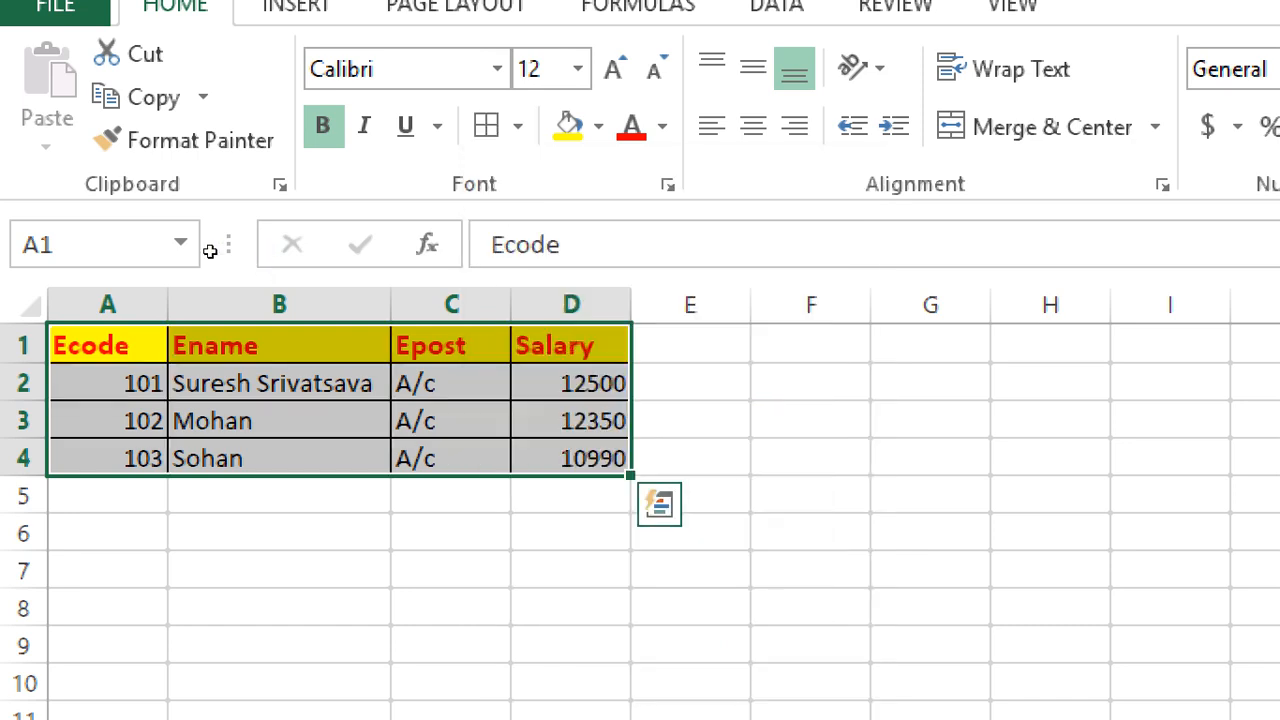
pyautogui.click(451, 421)
pyautogui.press('Right')
pyautogui.press('Right')
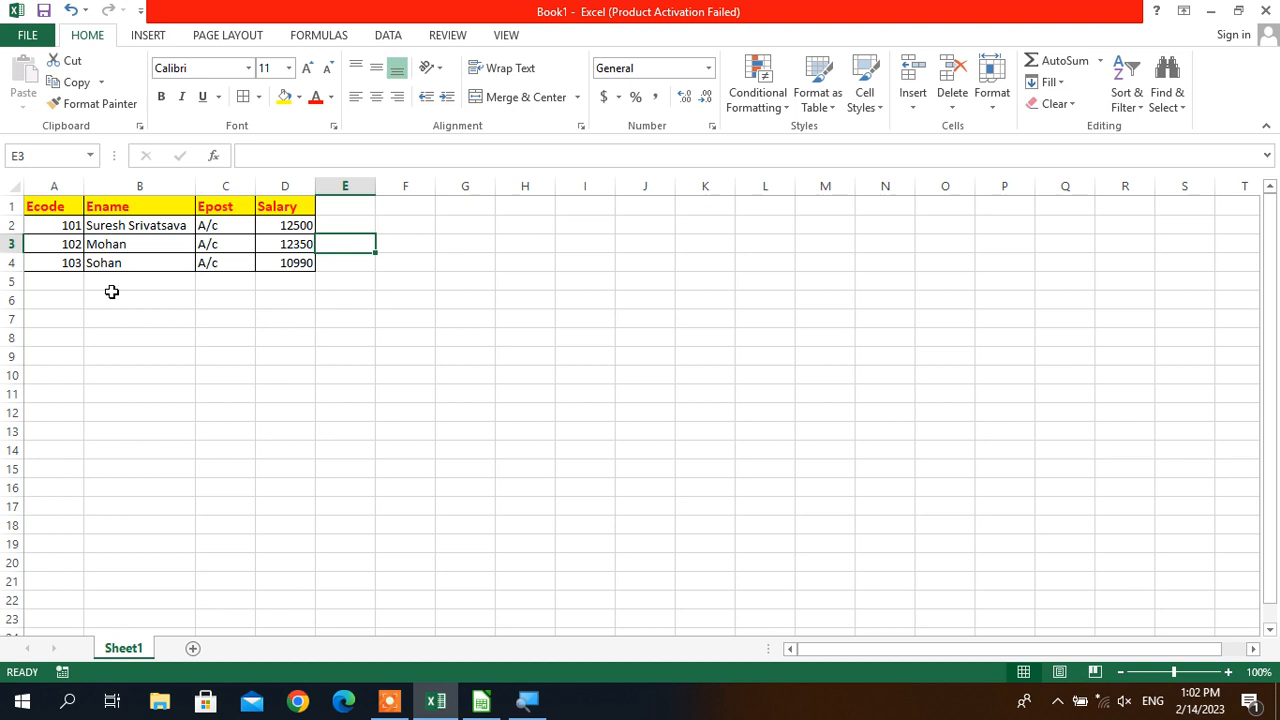
# - Switch to LibreOffice Calc and enter the column headings Ecode, Ename, Epost and Salary in cells A1 to D1
pyautogui.hotkey('alt', 'Tab')
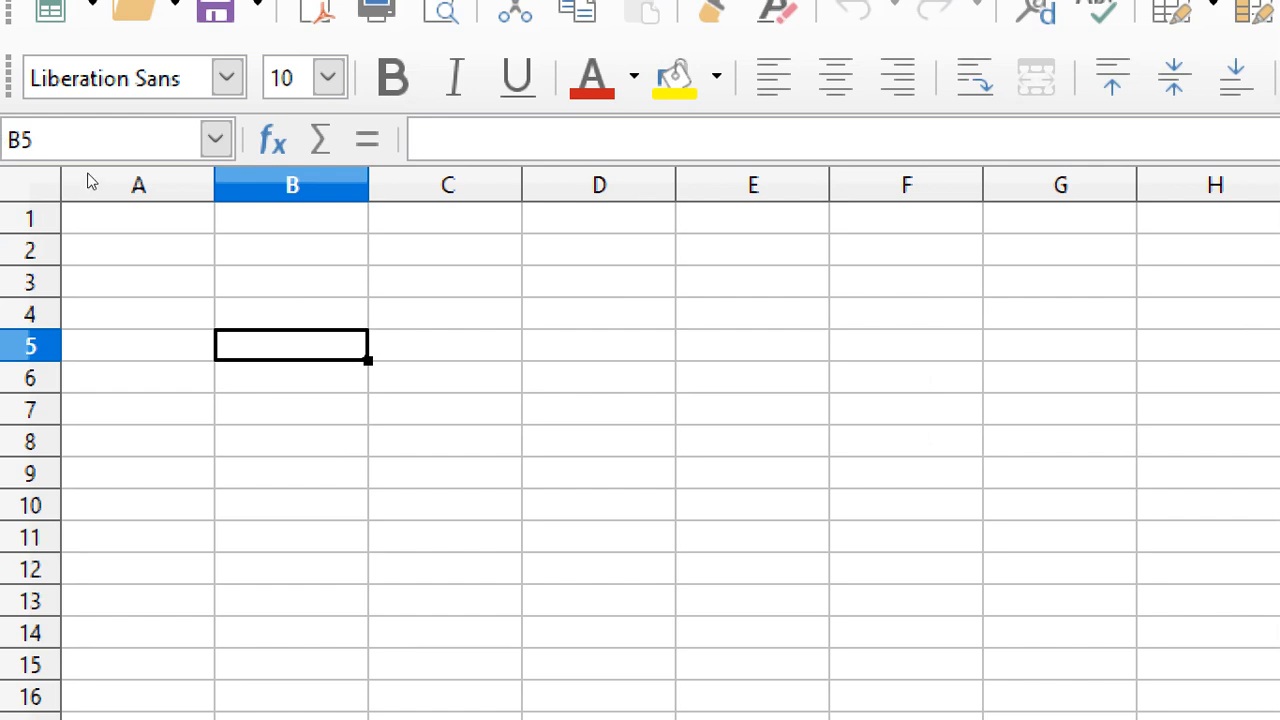
pyautogui.hotkey('ctrl', 'Home')
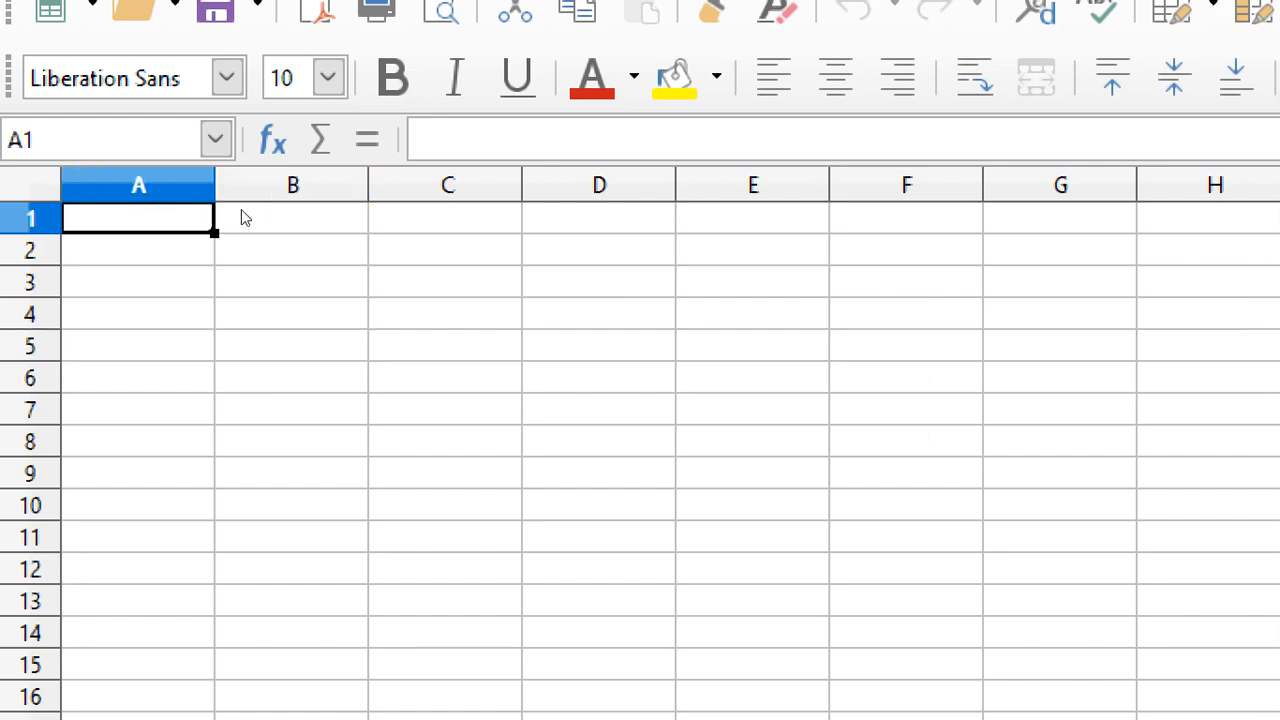
pyautogui.write('ECode')
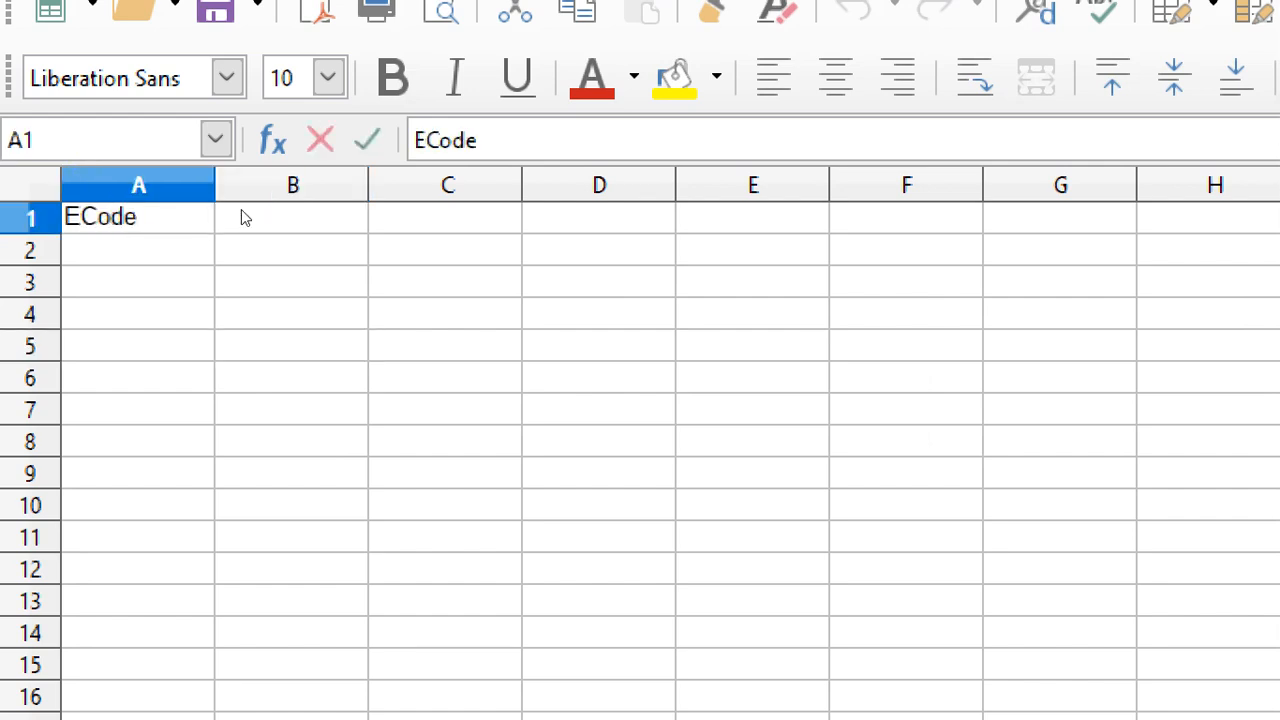
pyautogui.click(242, 213)
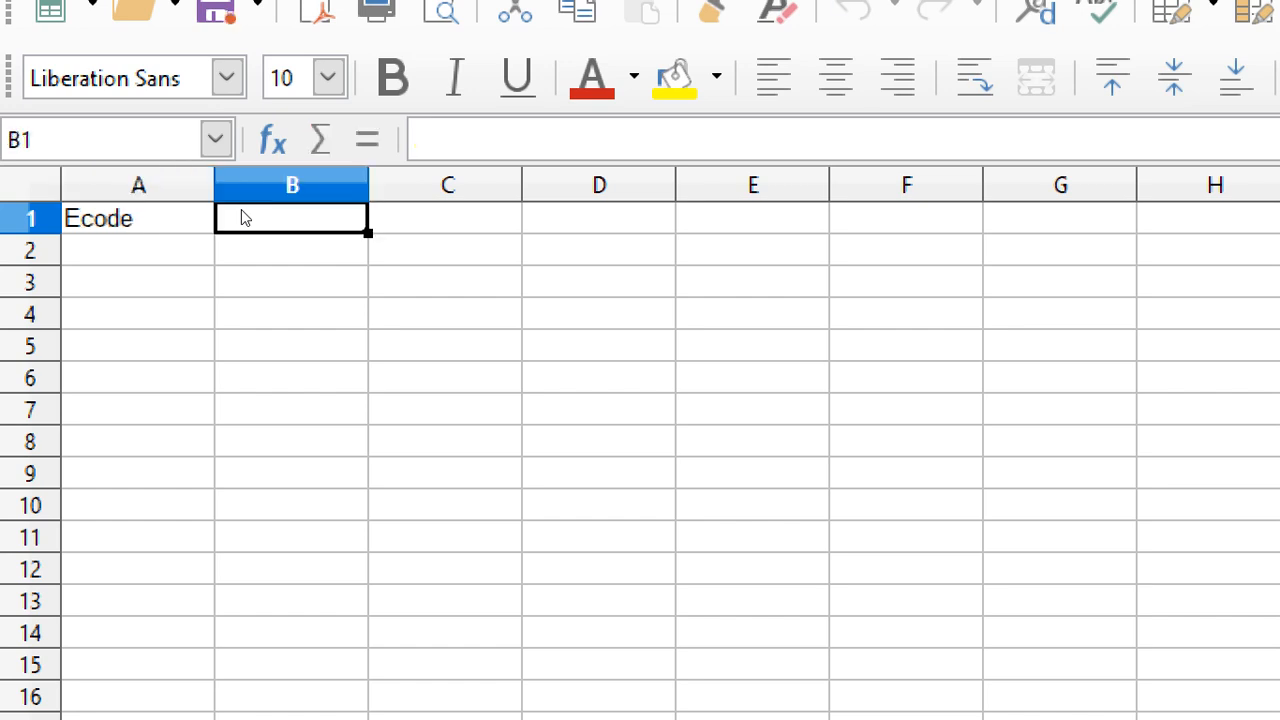
pyautogui.write('EName')
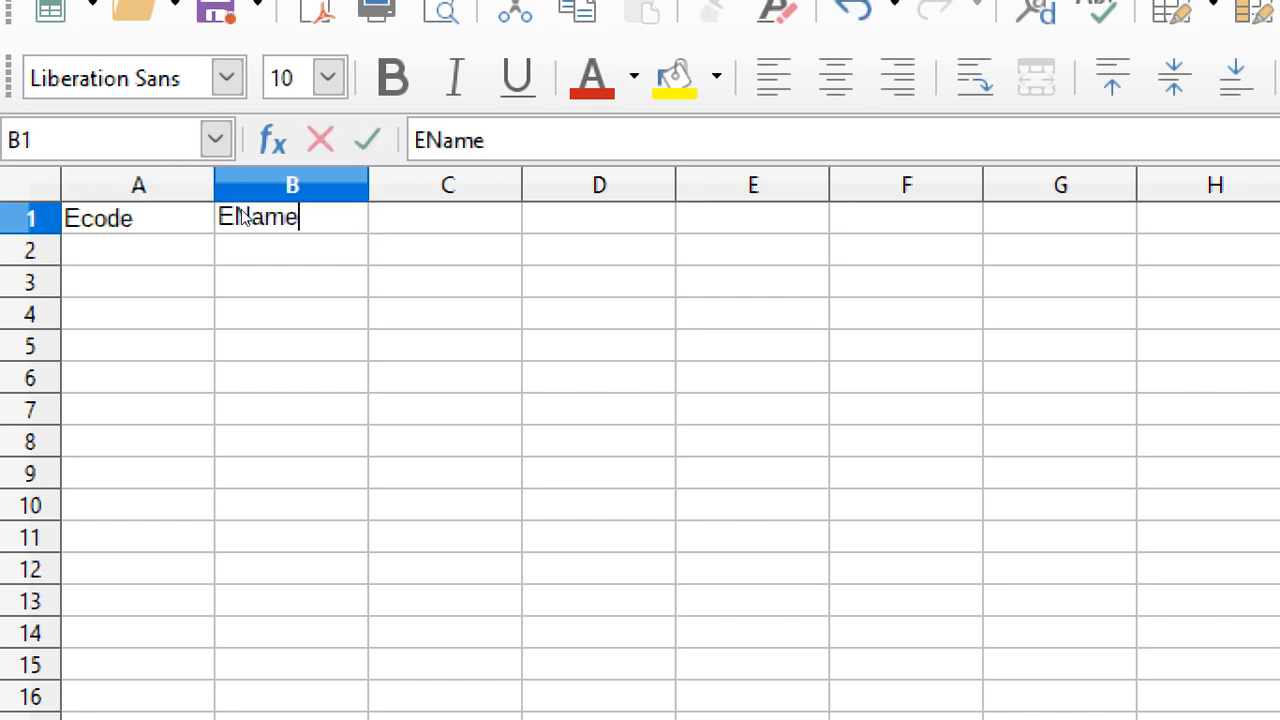
pyautogui.press('Tab')
pyautogui.write('EPost')
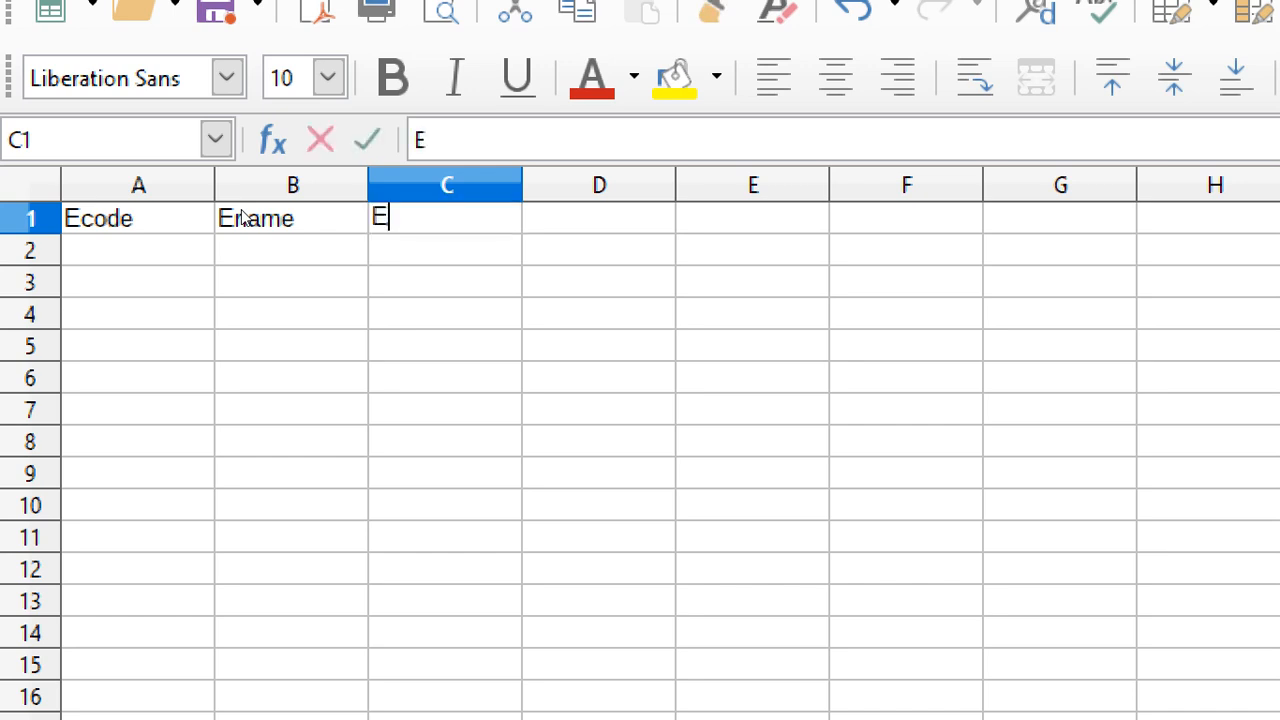
pyautogui.press('Tab')
pyautogui.write('Salary')
pyautogui.press('Return')
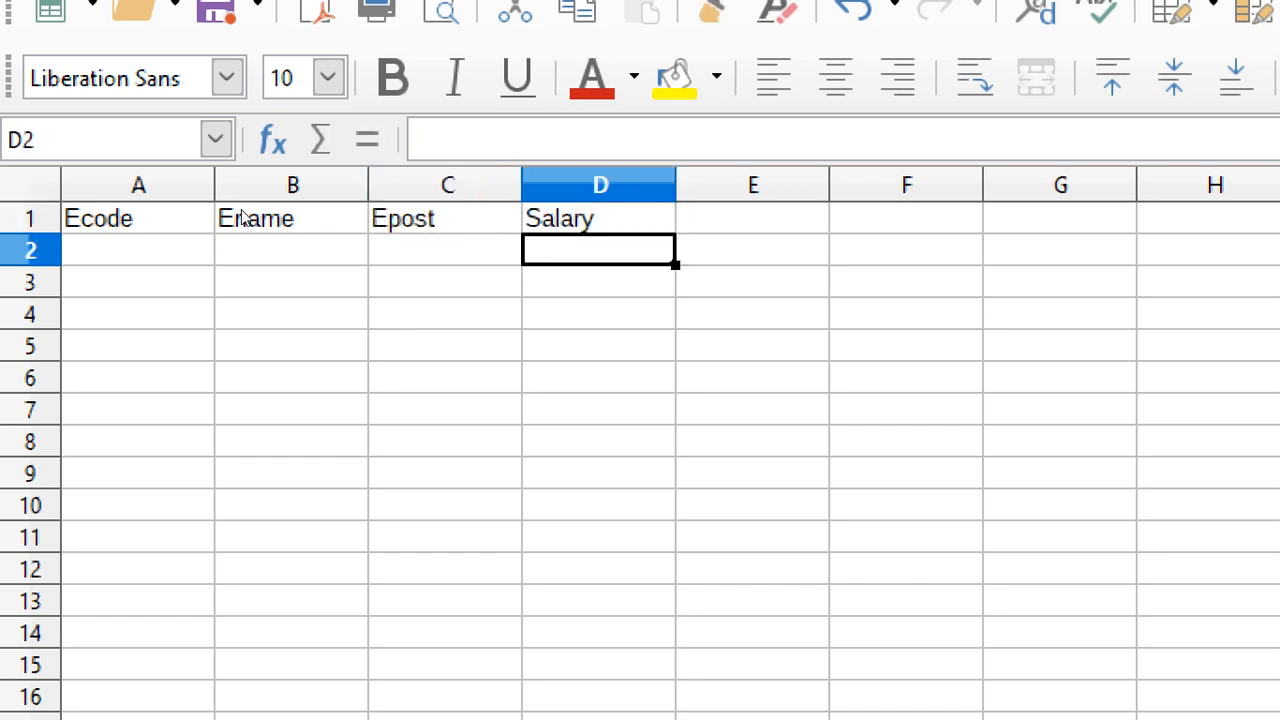
# - Enter the employee codes 101, 102 and 103 in cells A2 to A4 under Ecode
pyautogui.press('Left')
pyautogui.press('Left')
pyautogui.press('Left')
pyautogui.write('101')
pyautogui.press('Return')
pyautogui.write('102')
pyautogui.press('Return')
pyautogui.write('103')
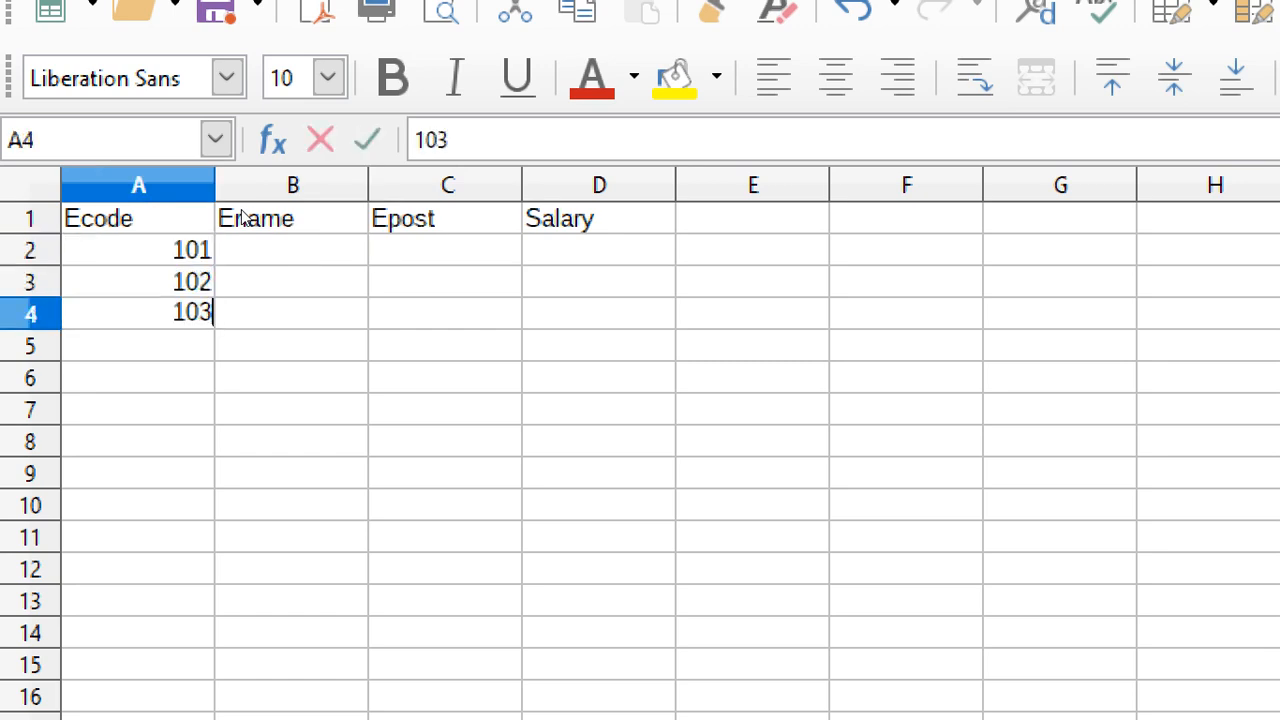
pyautogui.press('Return')
# - Enter the three employees' first names in cells B2 to B4 under Ename
pyautogui.press('Up')
pyautogui.press('Up')
pyautogui.press('Up')
pyautogui.press('Right')
pyautogui.write('Mohan')
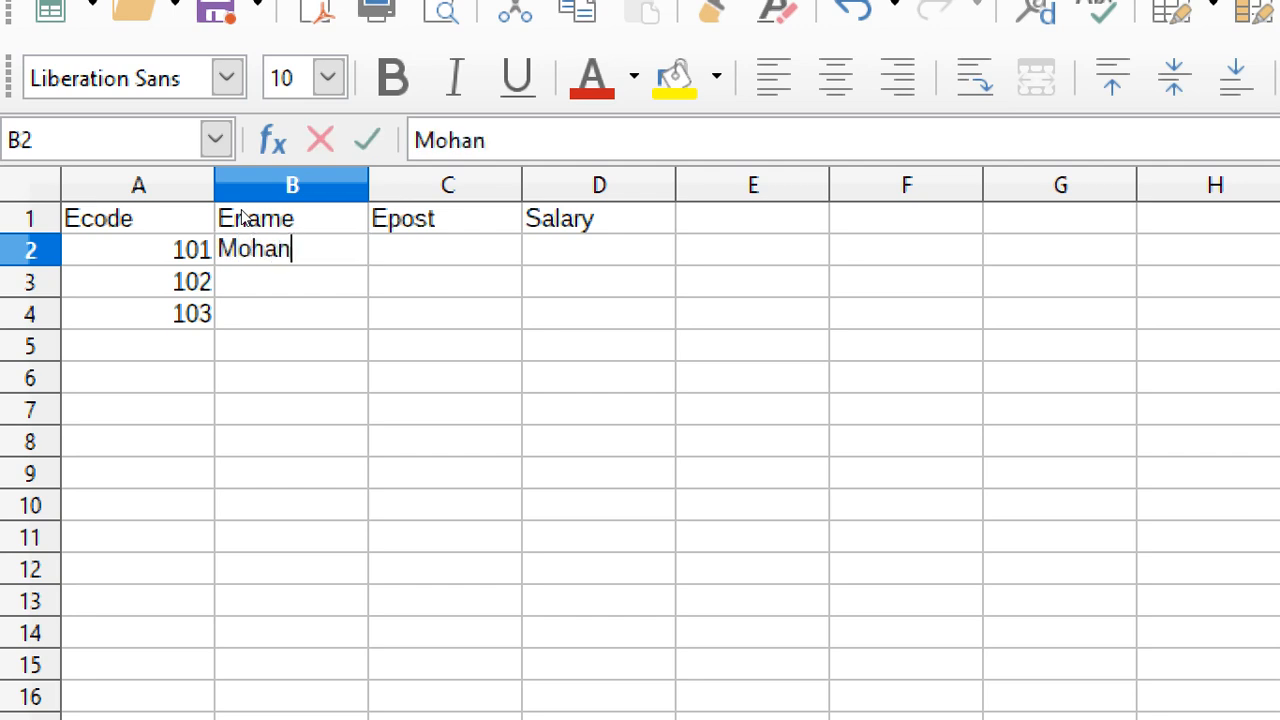
pyautogui.press('Return')
pyautogui.write('Sohan')
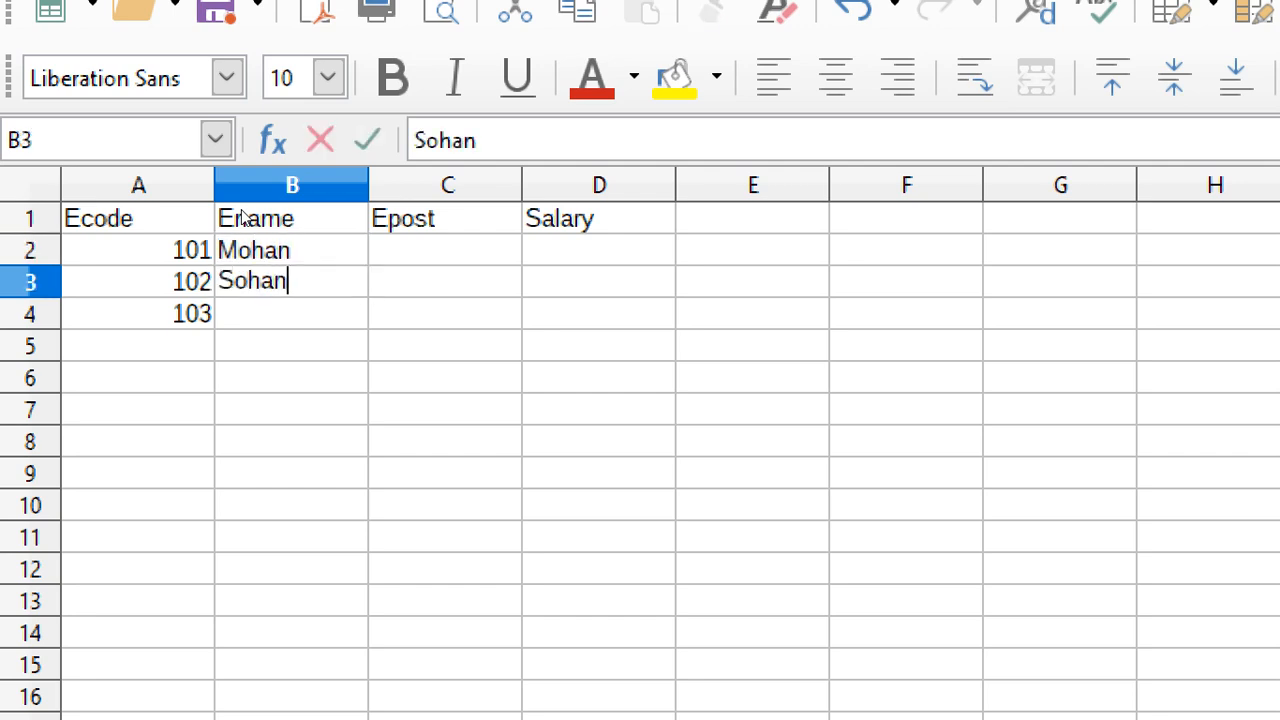
pyautogui.press('Return')
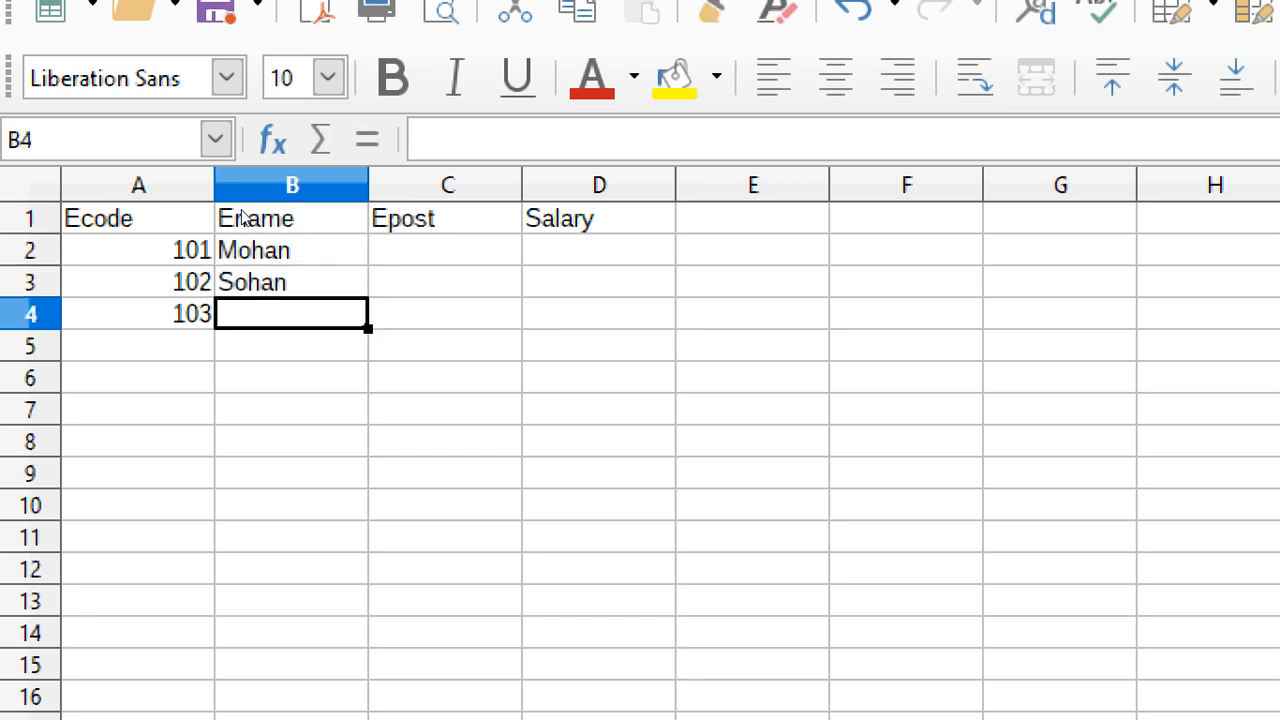
pyautogui.write('Mamta')
pyautogui.press('Return')
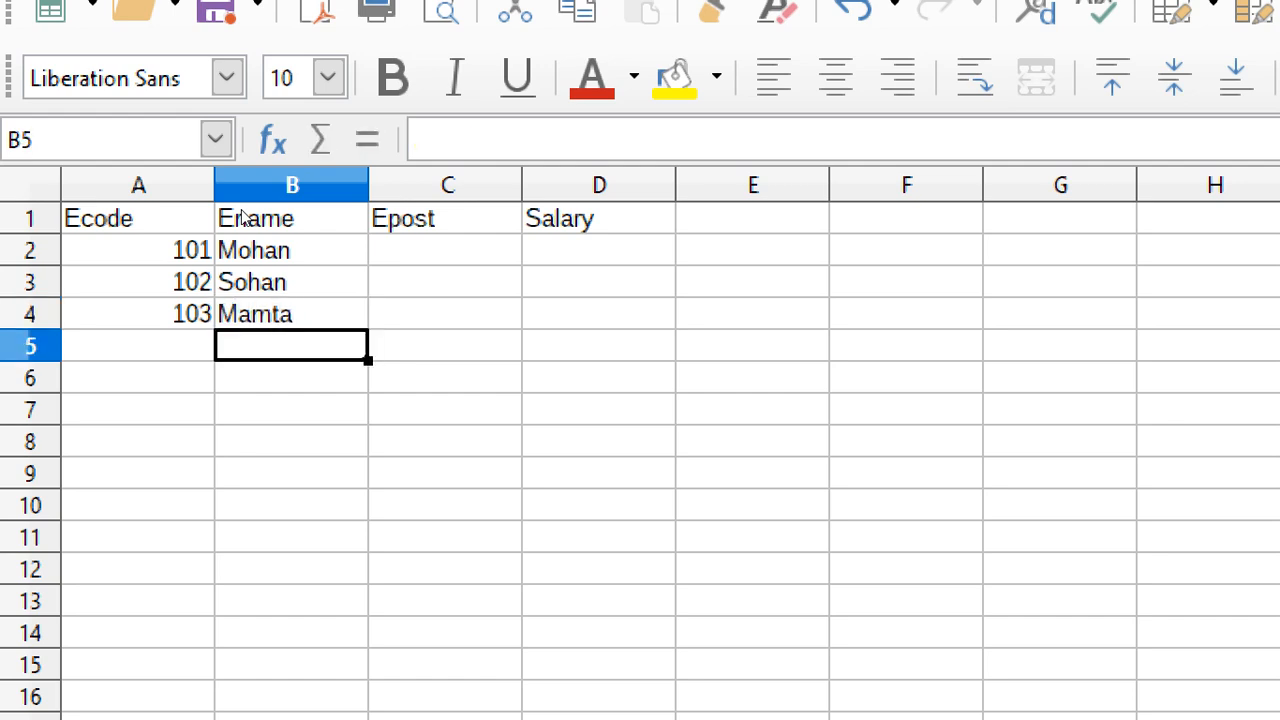
# - Enter the post A/c for all three employees in cells C2 to C4 under Epost
pyautogui.press('Up')
pyautogui.press('Up')
pyautogui.press('Right')
pyautogui.press('Up')
pyautogui.write('A/c')
pyautogui.press('Return')
pyautogui.write('A')
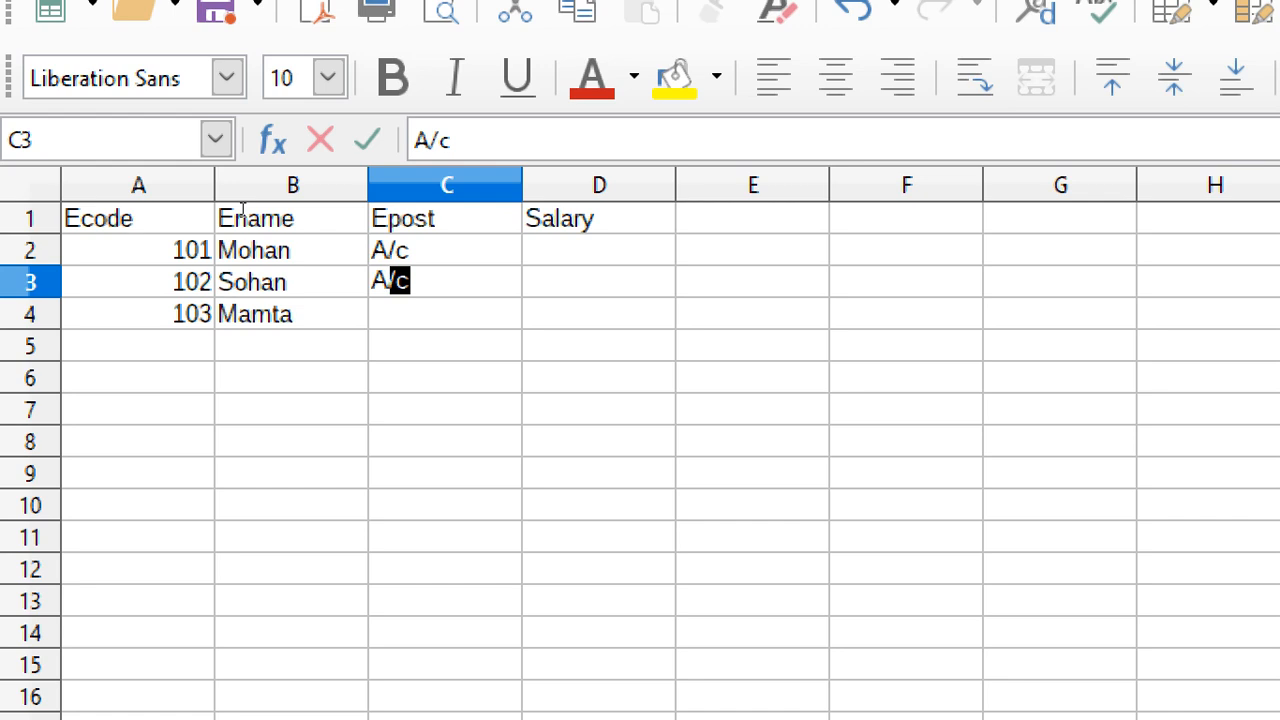
pyautogui.press('Return')
pyautogui.write('A/c')
pyautogui.press('Return')
pyautogui.press('Up')
pyautogui.press('Up')
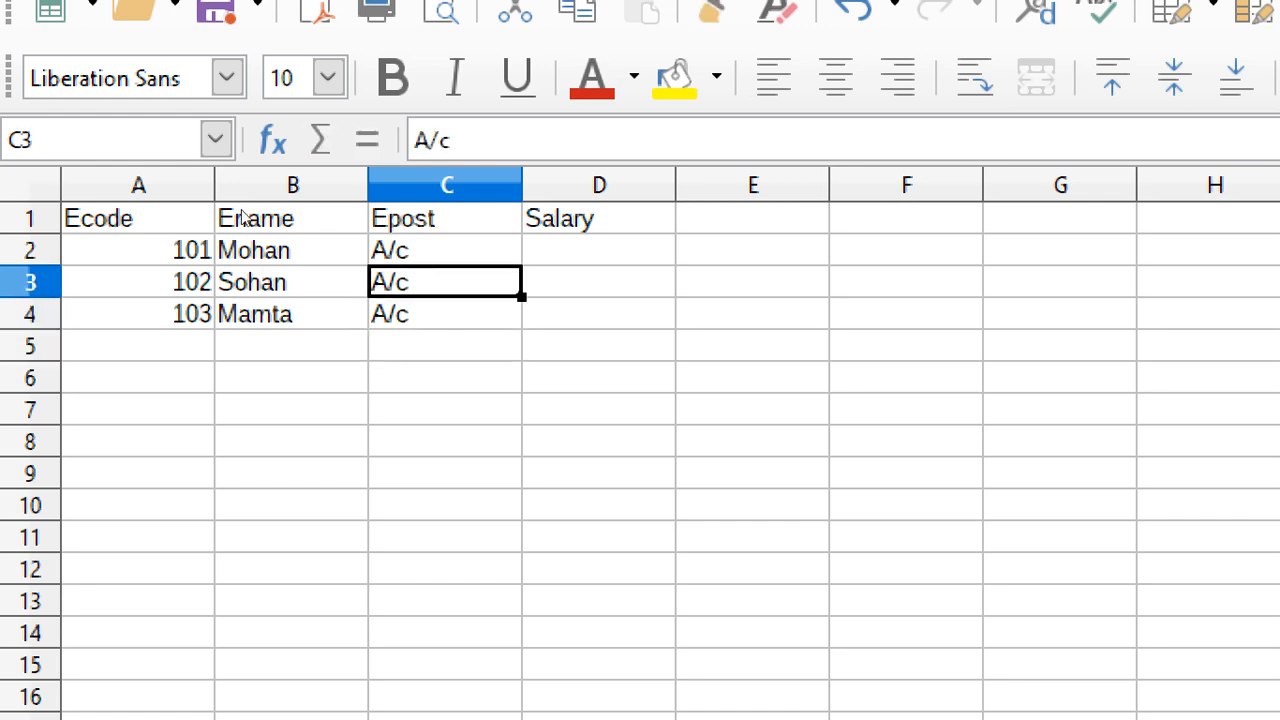
# - Enter the salaries 9500, 4500 and 12400 in cells D2 to D4 under Salary
pyautogui.press('Right')
pyautogui.press('Up')
pyautogui.write('9500')
pyautogui.press('Return')
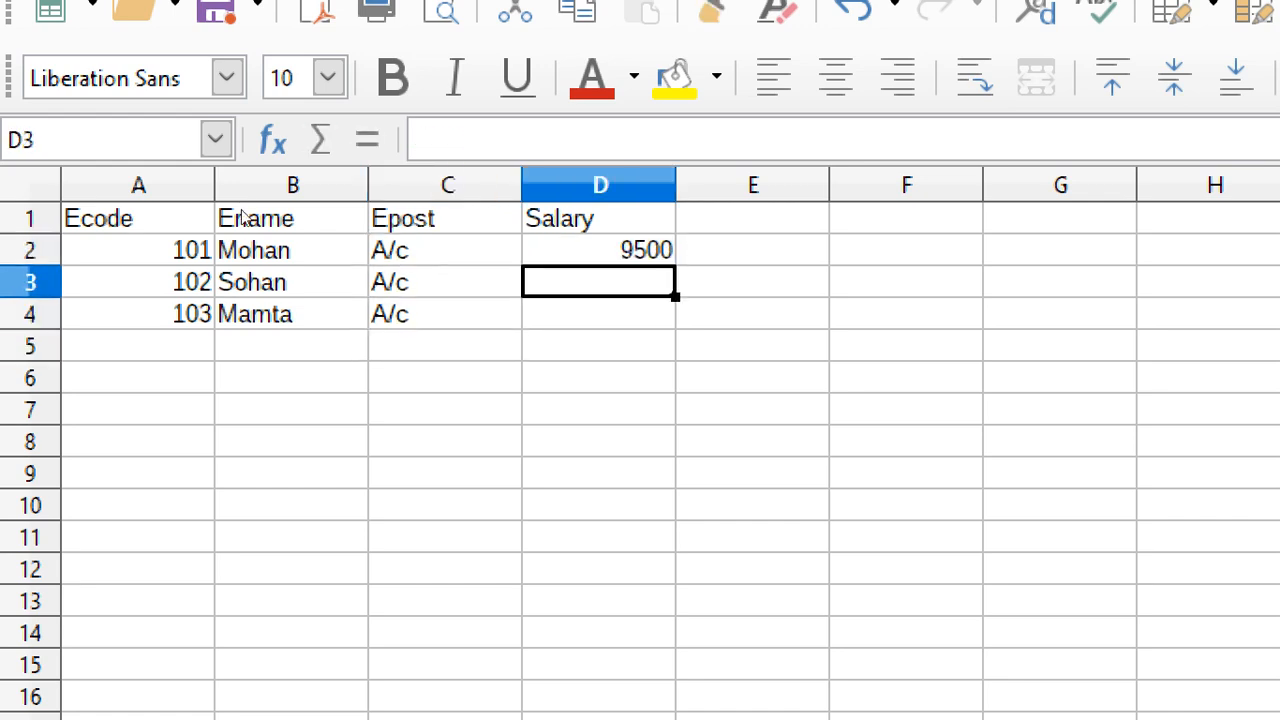
pyautogui.write('4500')
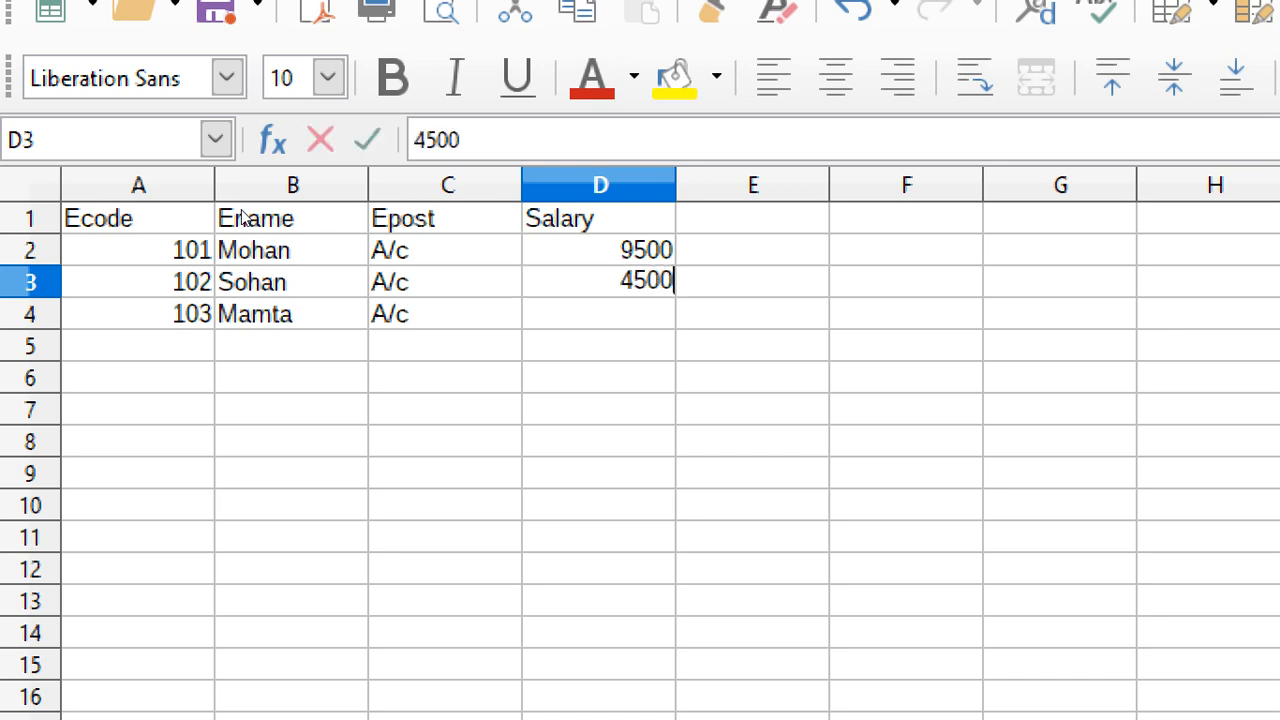
pyautogui.press('Return')
pyautogui.write('12400')
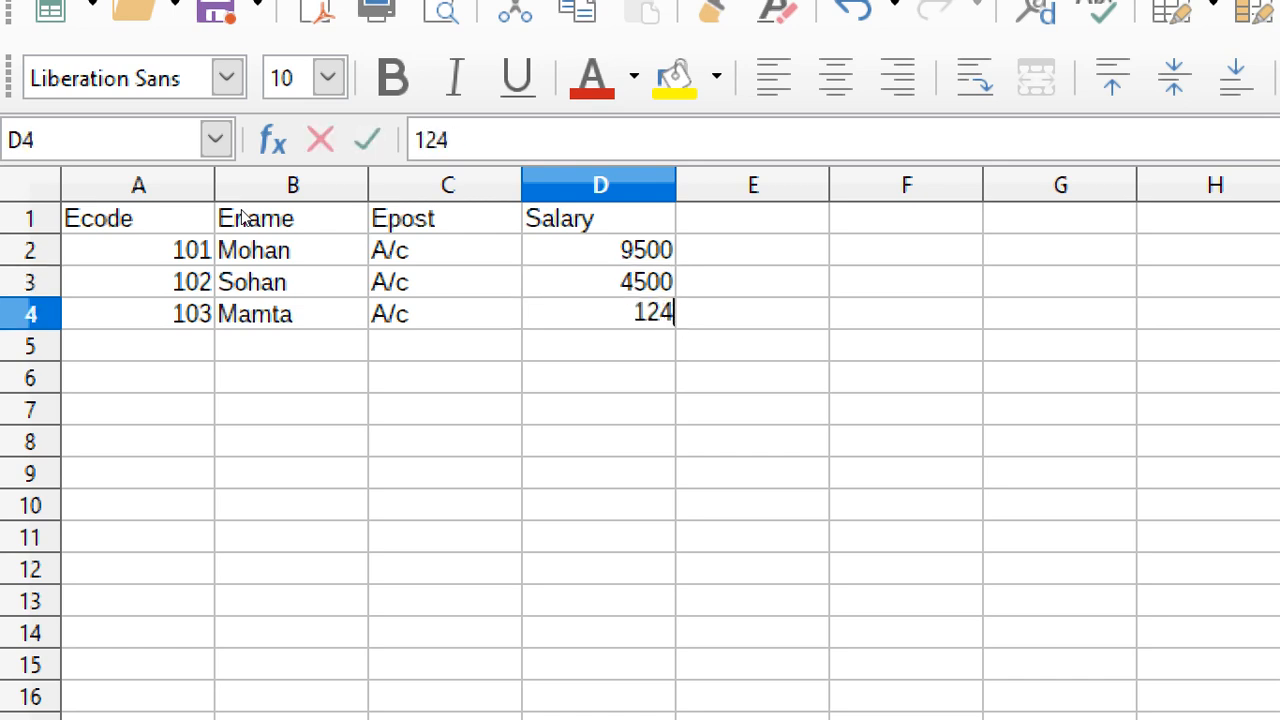
pyautogui.press('Return')
# - Make the column headings in A1:D1 bold with a font size of 12
pyautogui.press('Up')
pyautogui.press('Up')
pyautogui.press('Up')
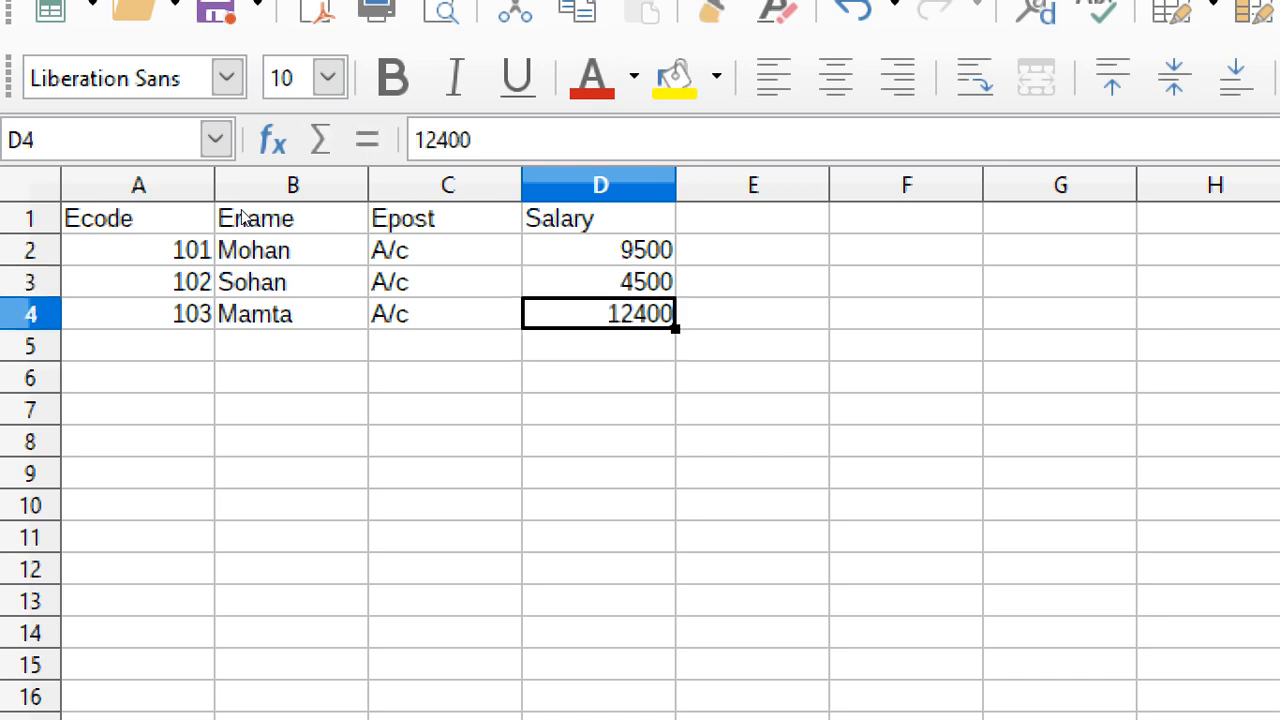
pyautogui.press('Left')
pyautogui.press('Left')
pyautogui.press('Up')
pyautogui.press('Left')
pyautogui.hotkey('shift', 'Right')
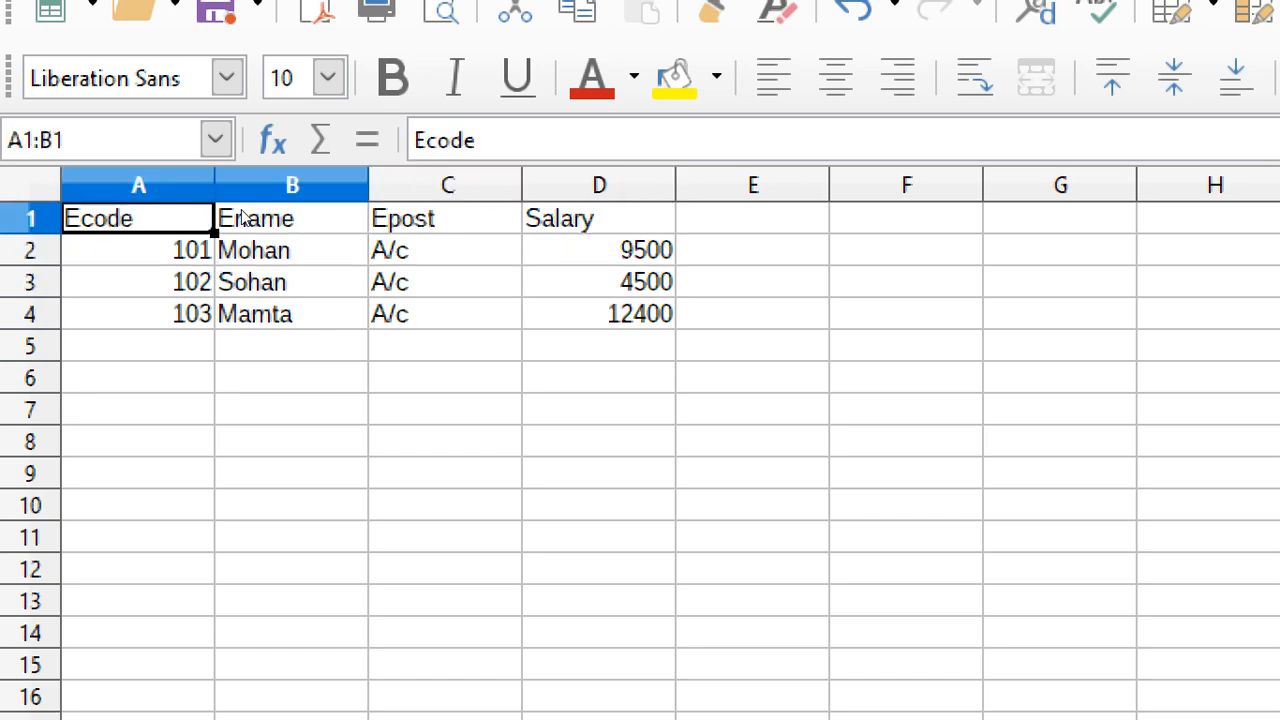
pyautogui.hotkey('shift', 'Right')
pyautogui.hotkey('shift', 'Right')
pyautogui.click(392, 78)
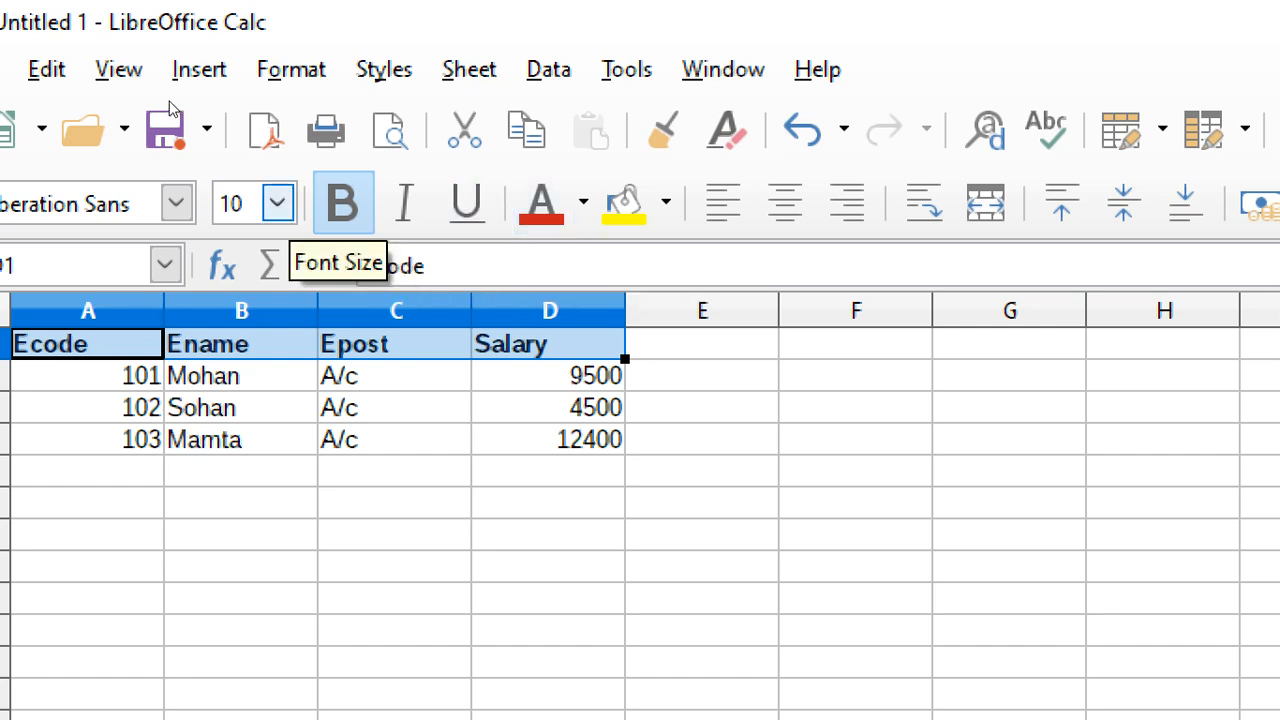
pyautogui.click(277, 203)
pyautogui.click(236, 463)
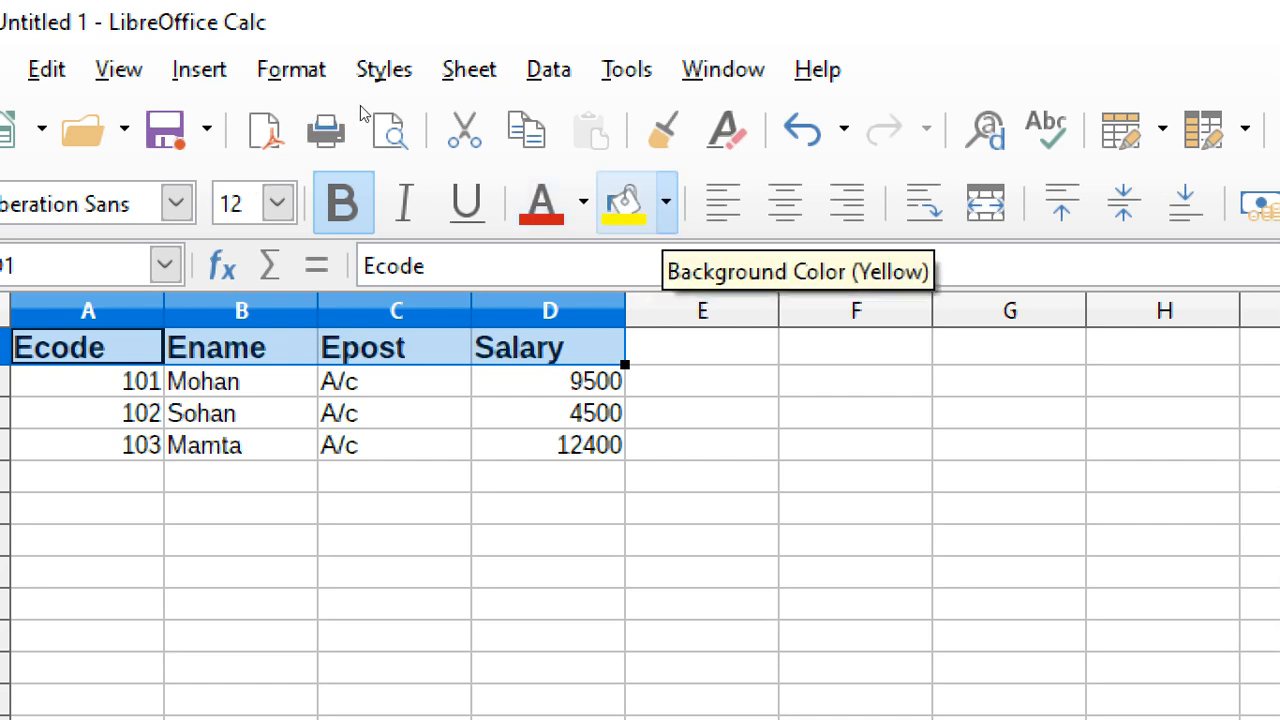
# - Give the headings in A1:D1 a yellow background and a red font color
pyautogui.click(666, 203)
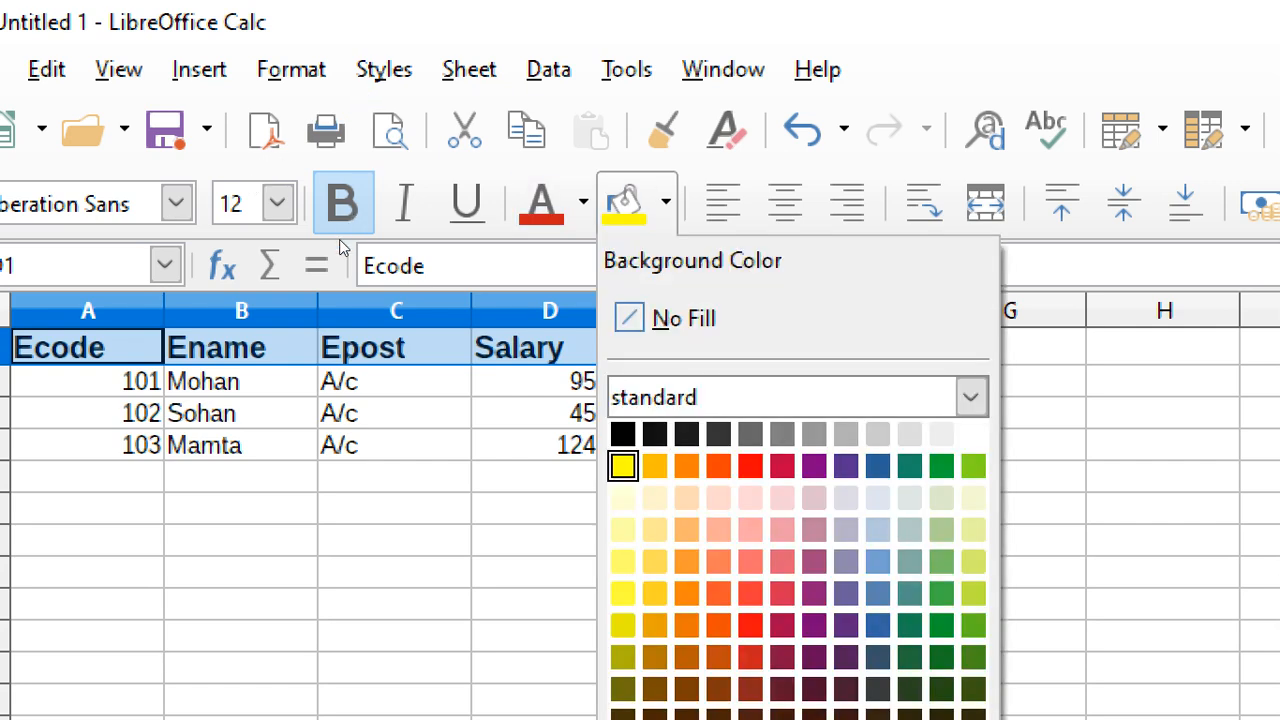
pyautogui.click(623, 466)
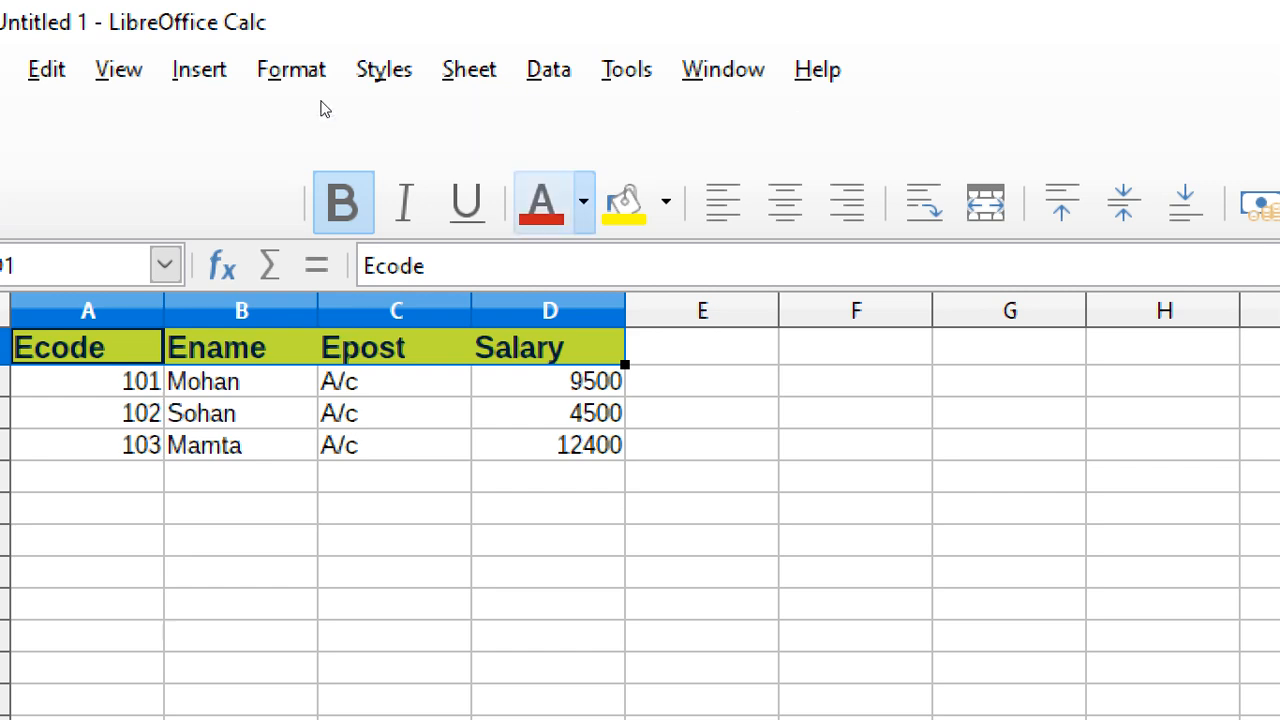
pyautogui.click(583, 203)
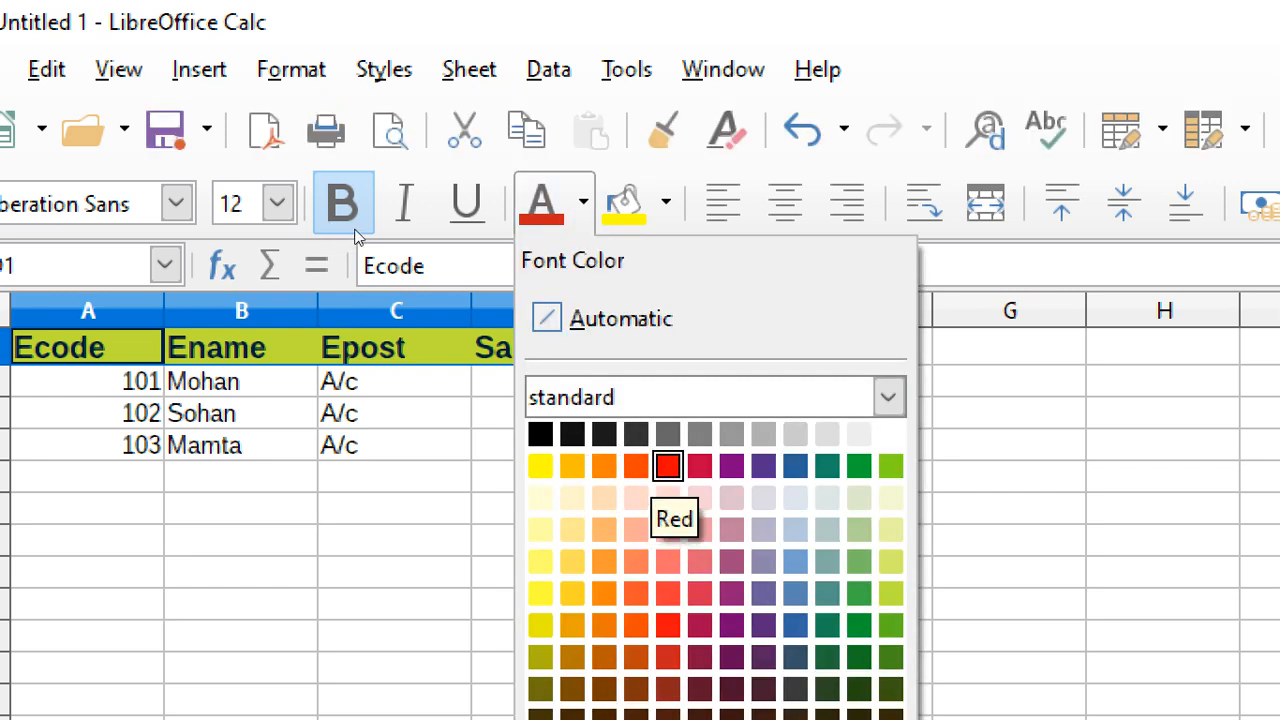
pyautogui.click(668, 466)
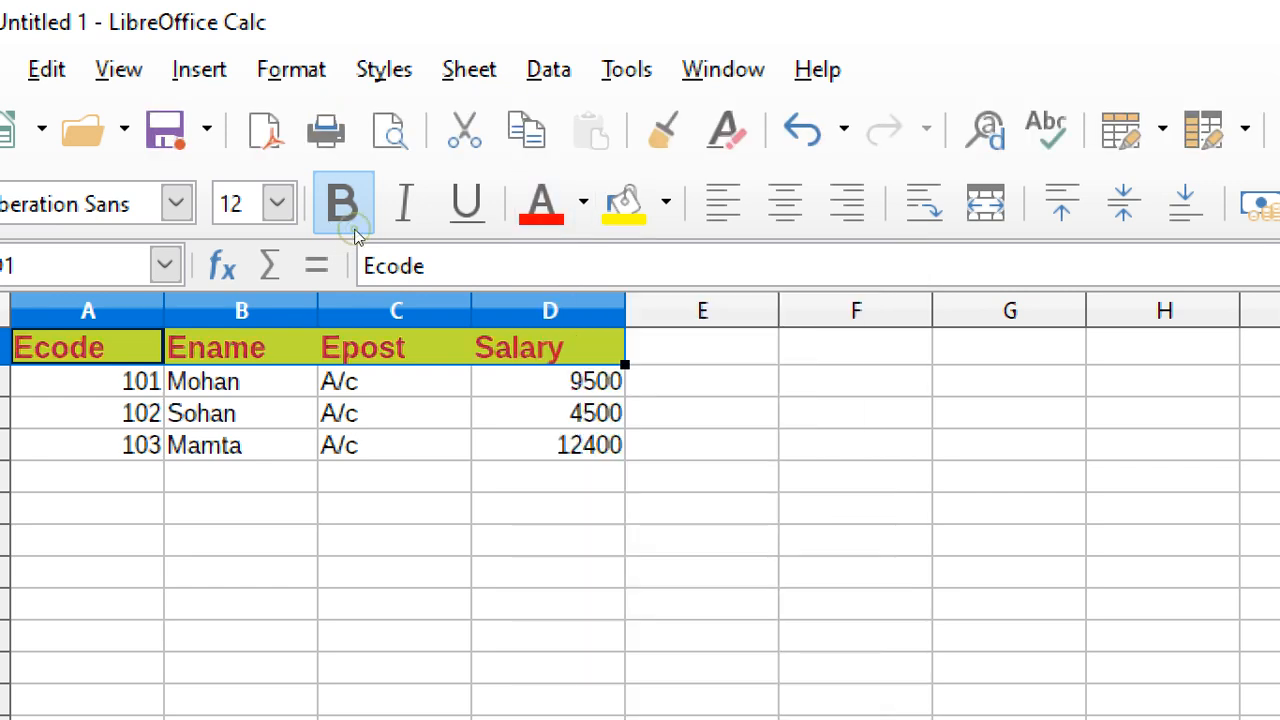
# - Select the whole table A1:D4 and display the Text Formatting toolbar
pyautogui.click(69, 172)
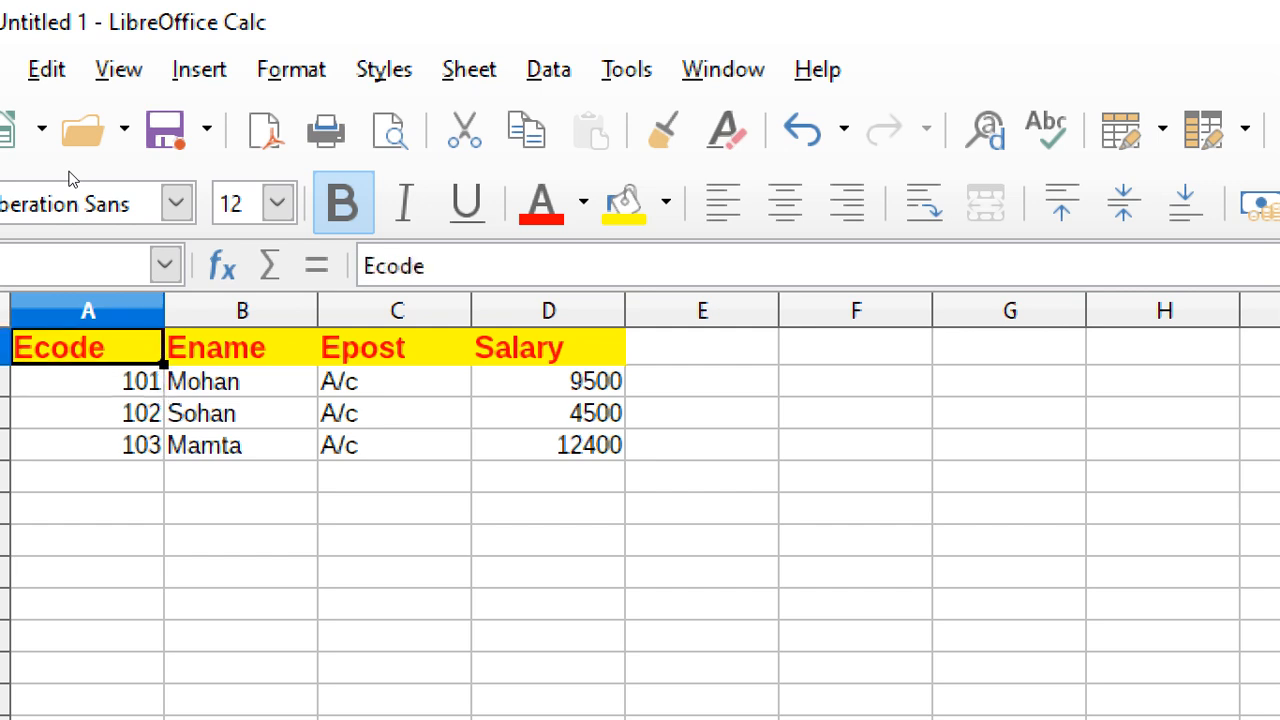
pyautogui.hotkey('shift', 'Right')
pyautogui.hotkey('shift', 'Right')
pyautogui.hotkey('shift', 'Right')
pyautogui.hotkey('shift', 'Down')
pyautogui.hotkey('shift', 'Down')
pyautogui.hotkey('shift', 'Down')
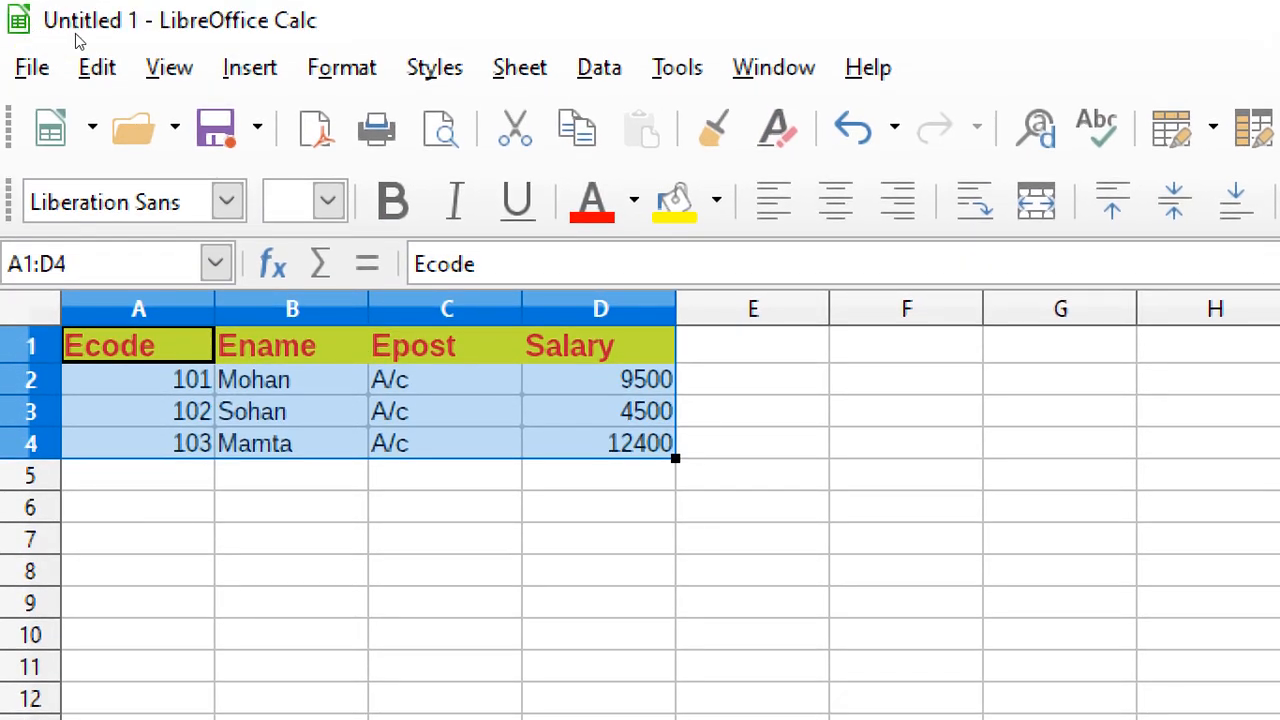
pyautogui.click(158, 67)
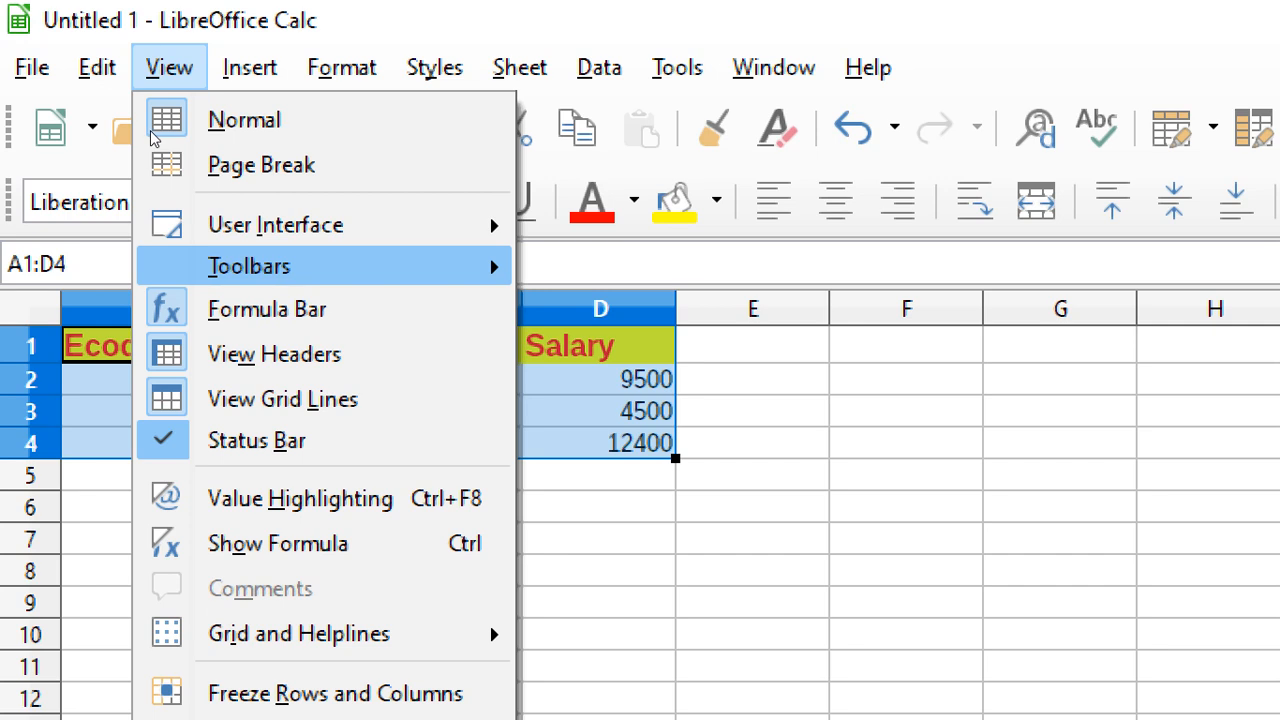
pyautogui.moveTo(300, 266)
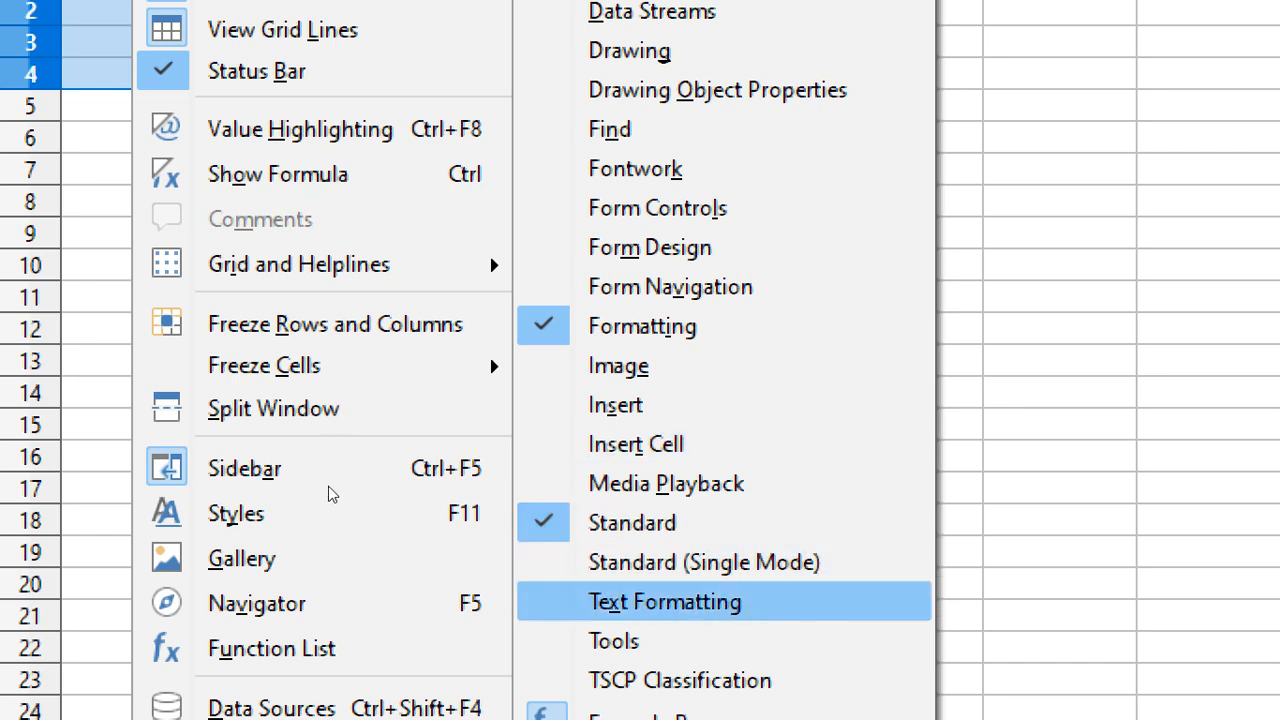
pyautogui.click(662, 602)
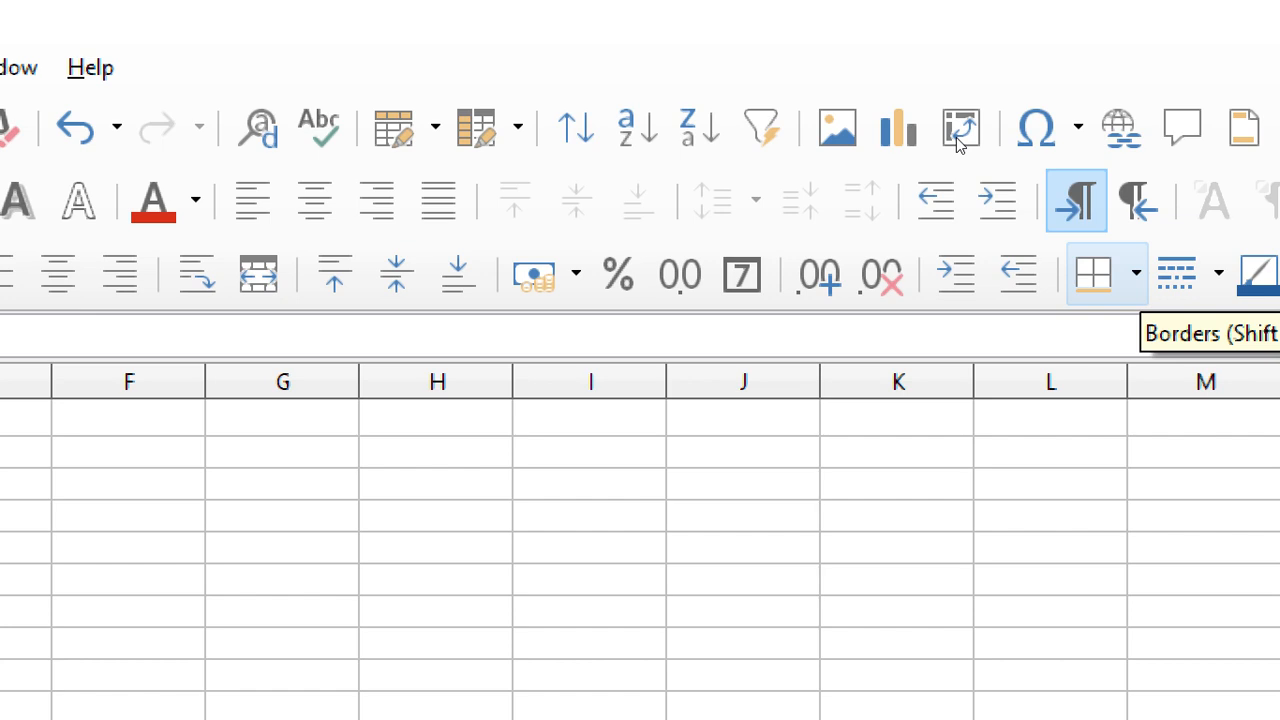
# - Apply an outer border with inner horizontal lines to the selected table A1:D4
pyautogui.click(1137, 273)
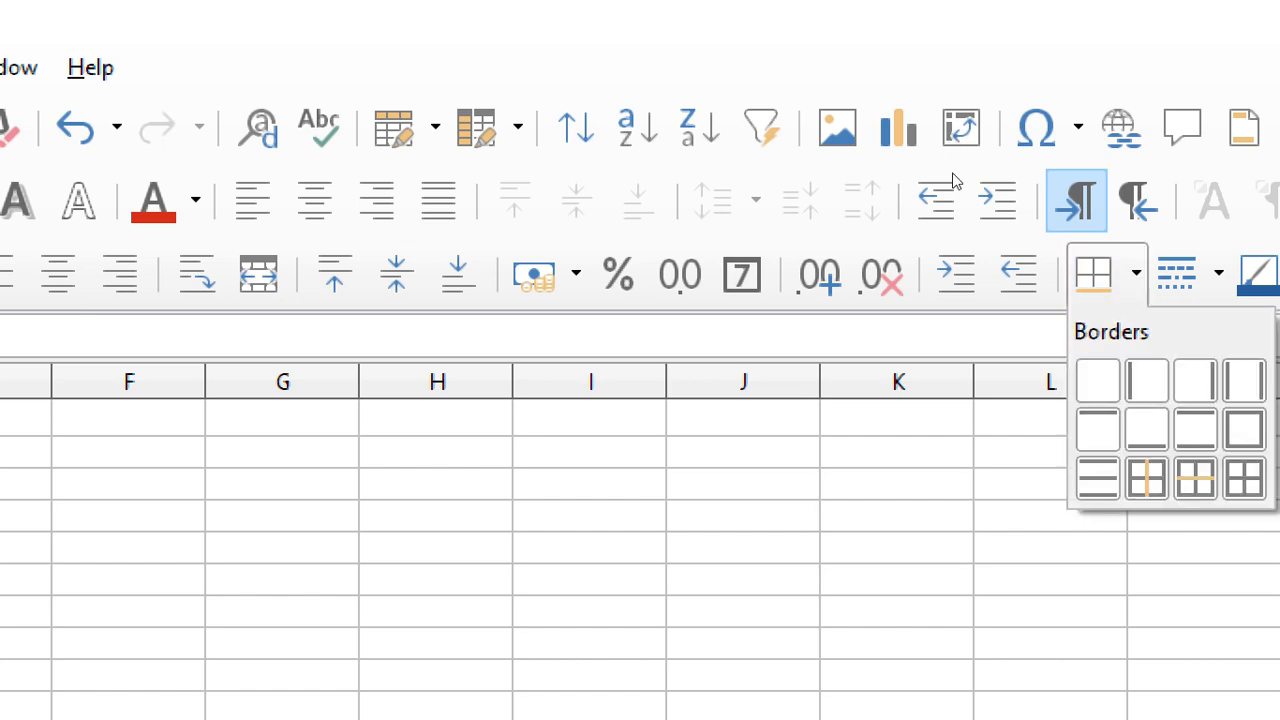
pyautogui.click(1147, 478)
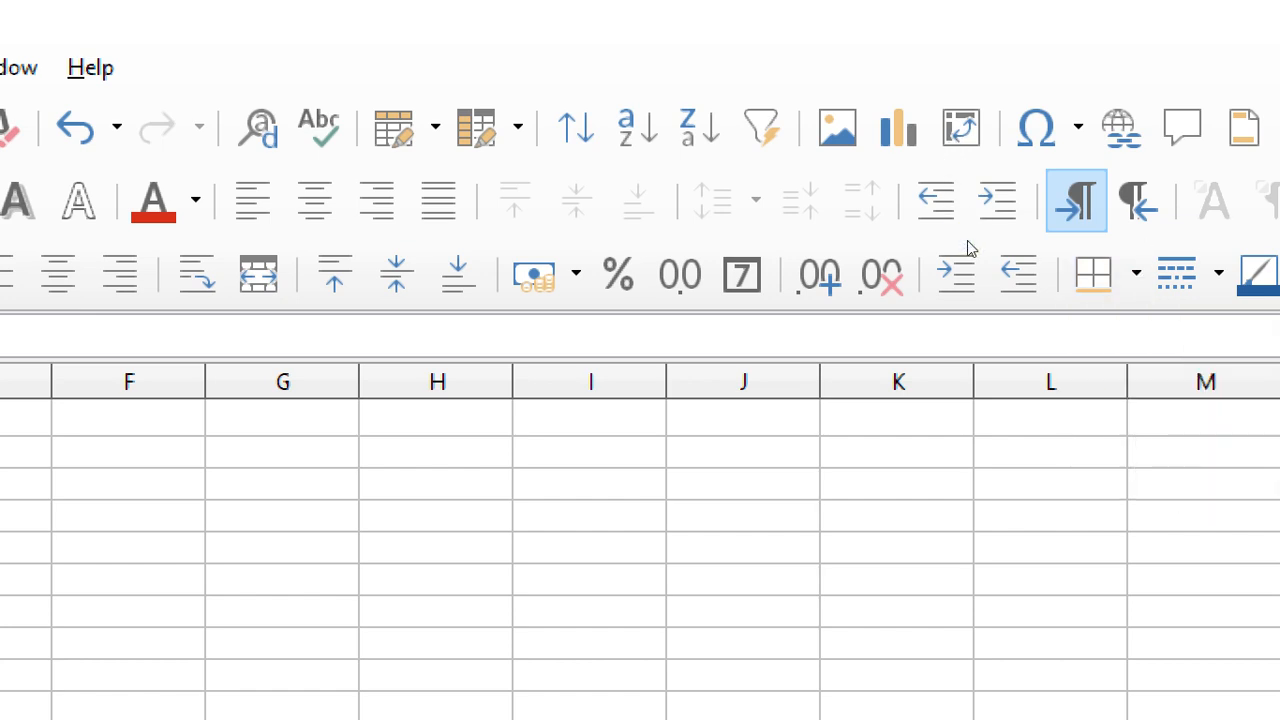
pyautogui.click(150, 486)
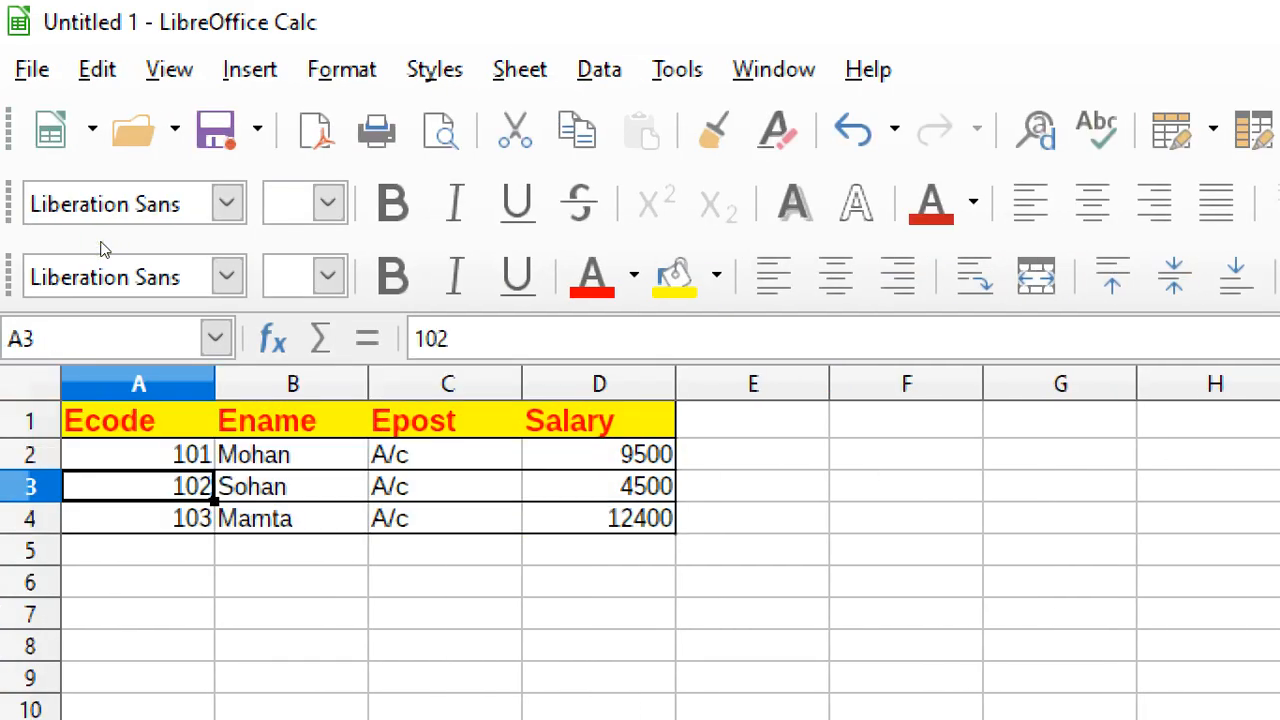
# - Dock the Formatting toolbar vertically beside the row headers, undock it over the sheet and close it
pyautogui.moveTo(9, 276)
pyautogui.mouseDown()
pyautogui.moveTo(121, 348)
pyautogui.moveTo(227, 505)
pyautogui.mouseUp()
pyautogui.moveTo(275, 240); pyautogui.dragTo(5, 272)
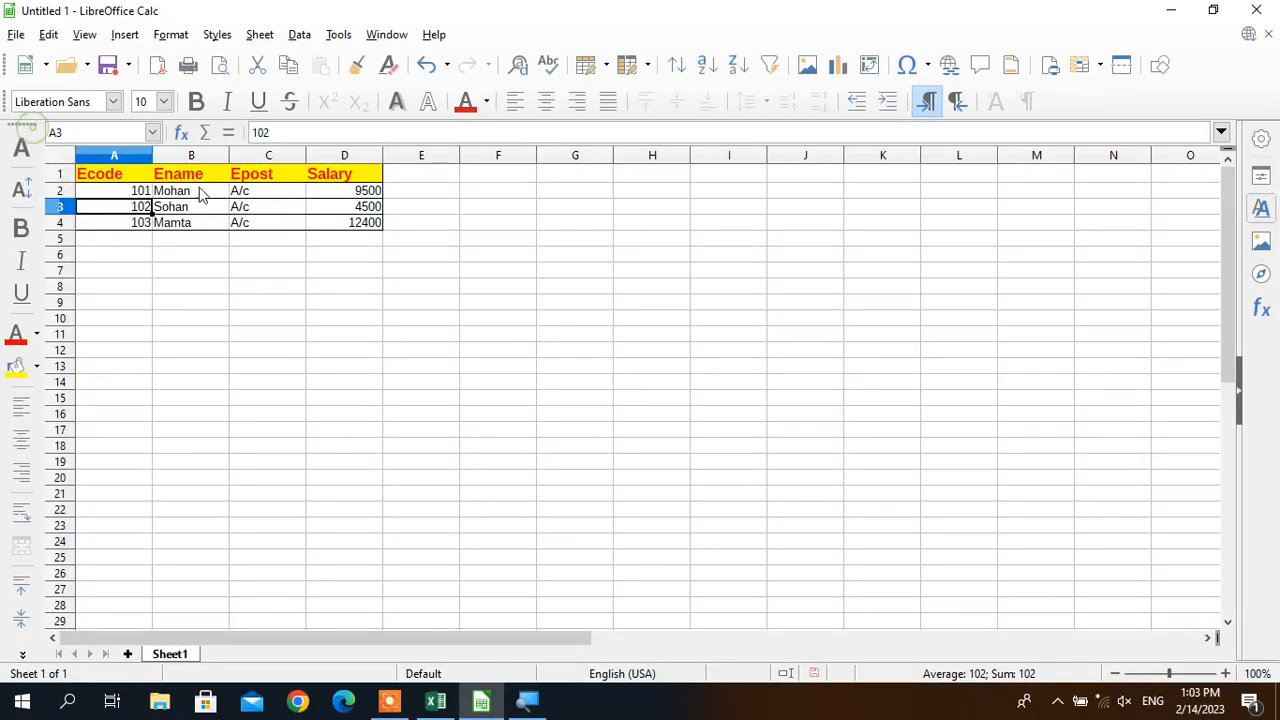
pyautogui.click(226, 208)
pyautogui.moveTo(24, 123); pyautogui.dragTo(103, 294)
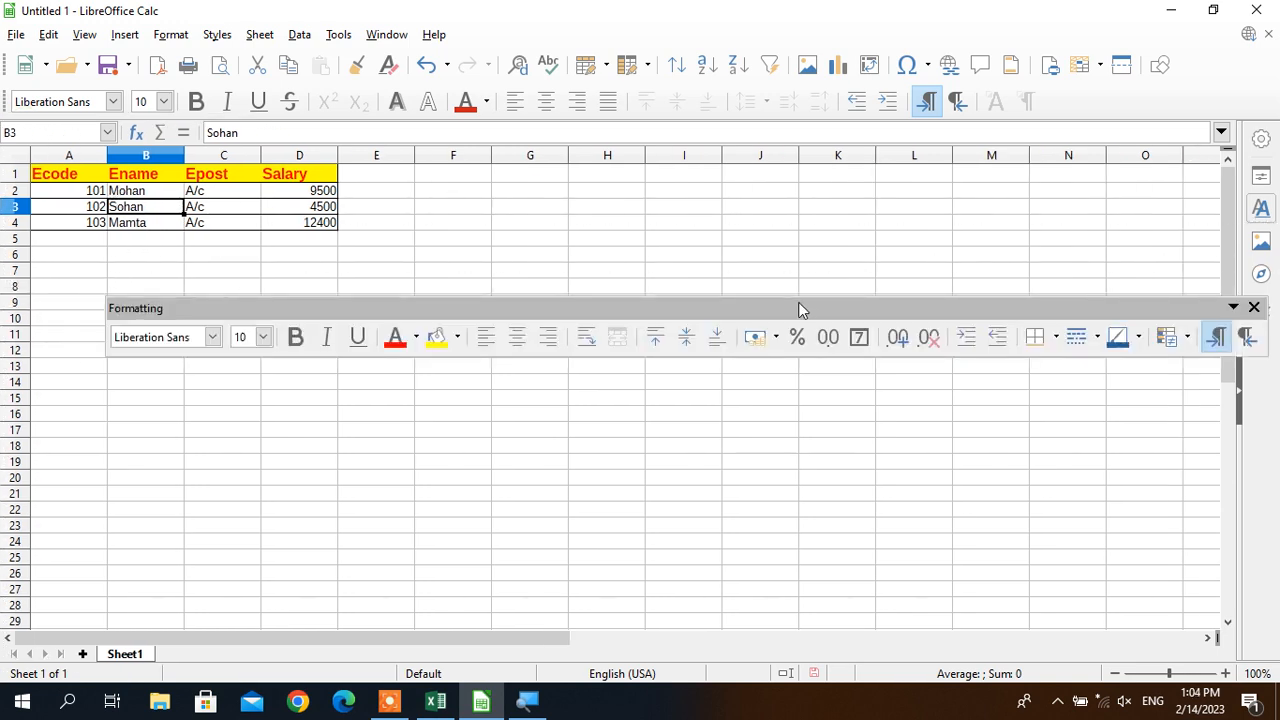
pyautogui.click(1254, 309)
# - Switch to Excel, enter the formula =15+10 in cell C7 below the employee table, and reselect that cell
pyautogui.hotkey('alt', 'Tab')
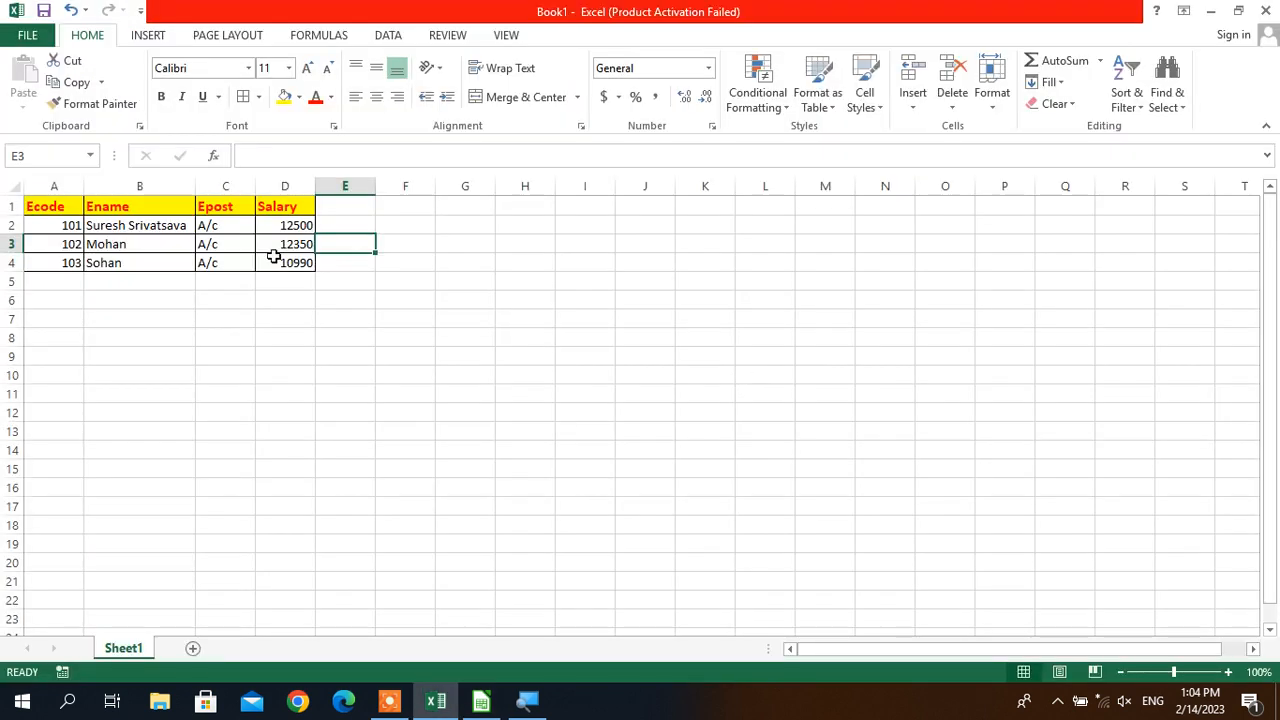
pyautogui.hotkey('alt', 'Tab')
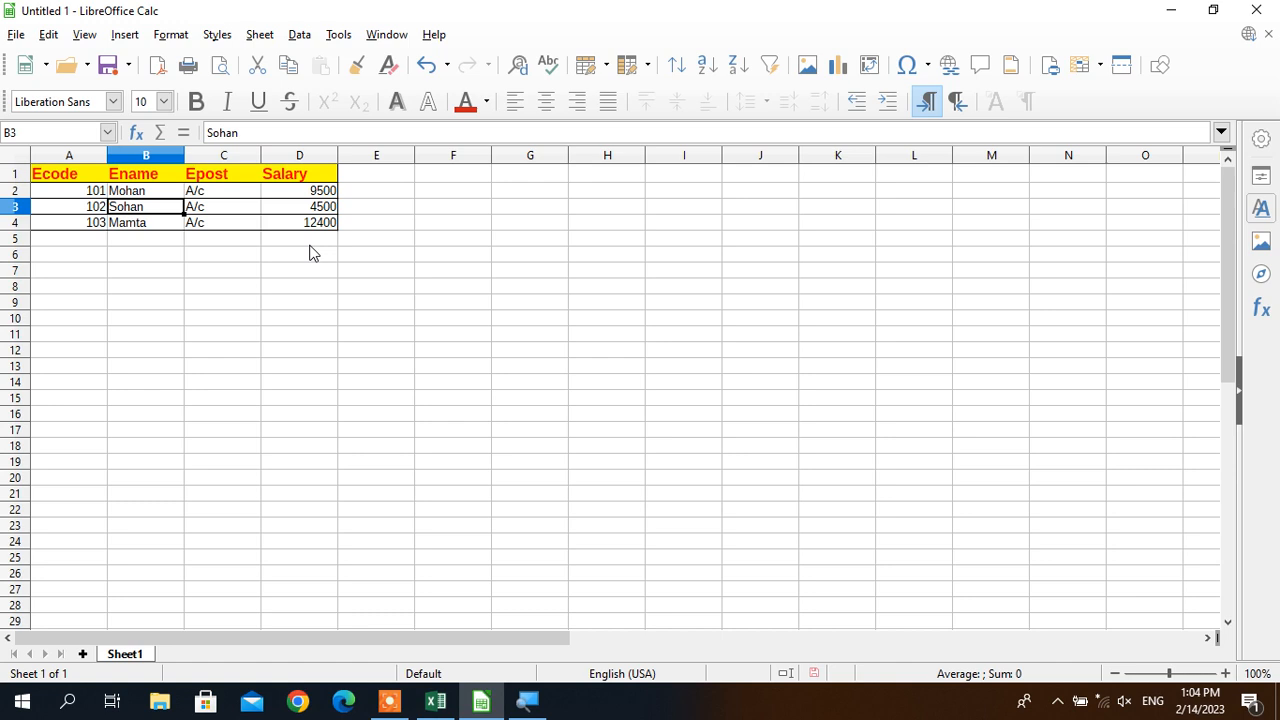
pyautogui.hotkey('alt', 'Tab')
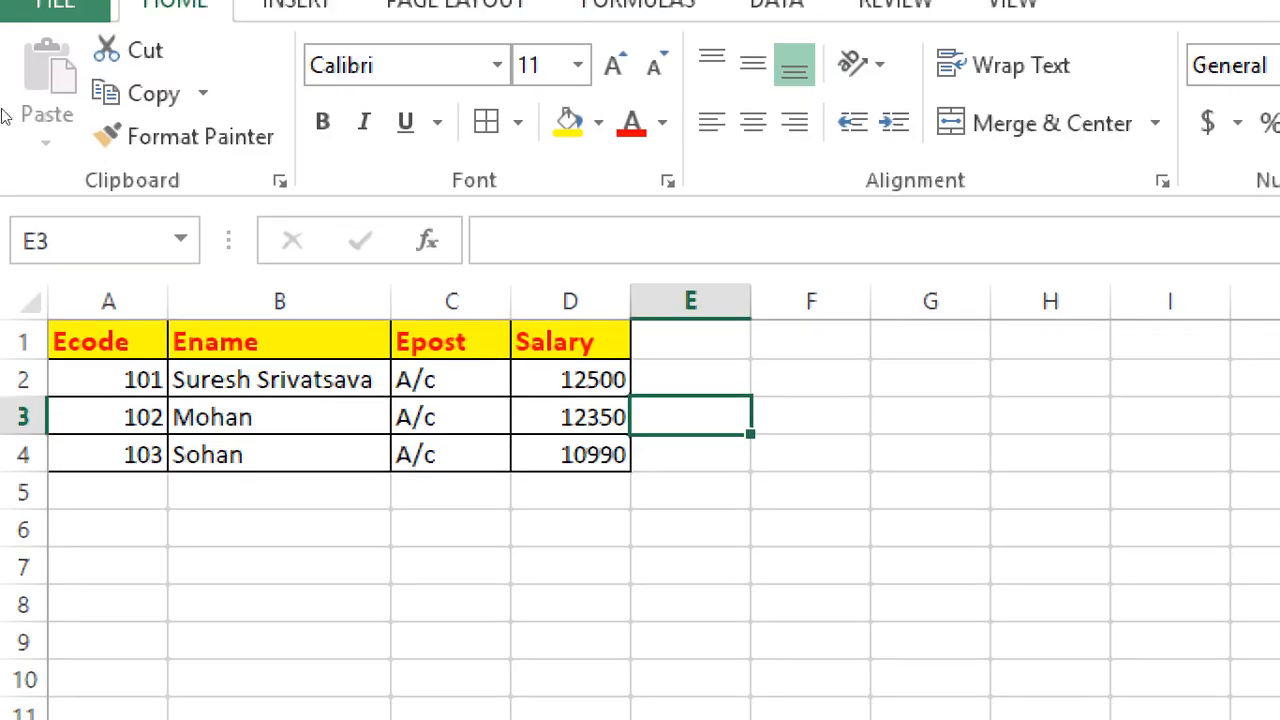
pyautogui.press('Down')
pyautogui.press('Down')
pyautogui.press('Down')
pyautogui.press('Down')
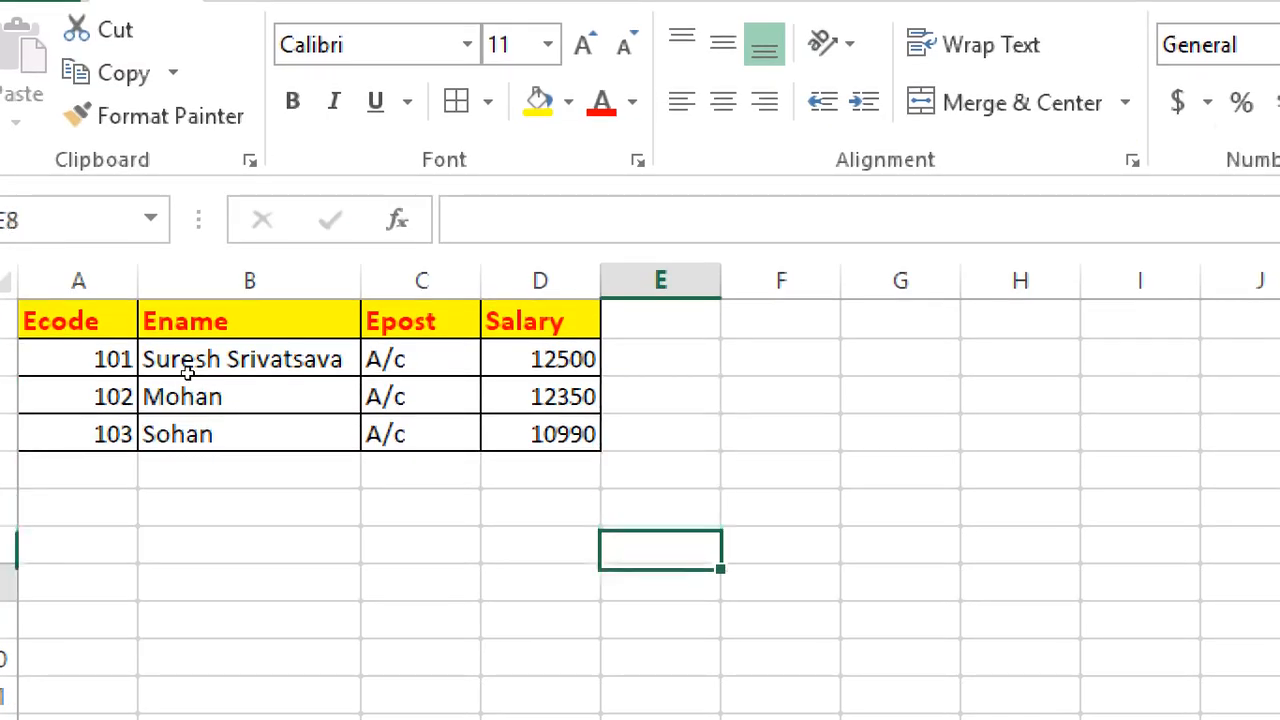
pyautogui.press('Down')
pyautogui.press('Left')
pyautogui.press('Left')
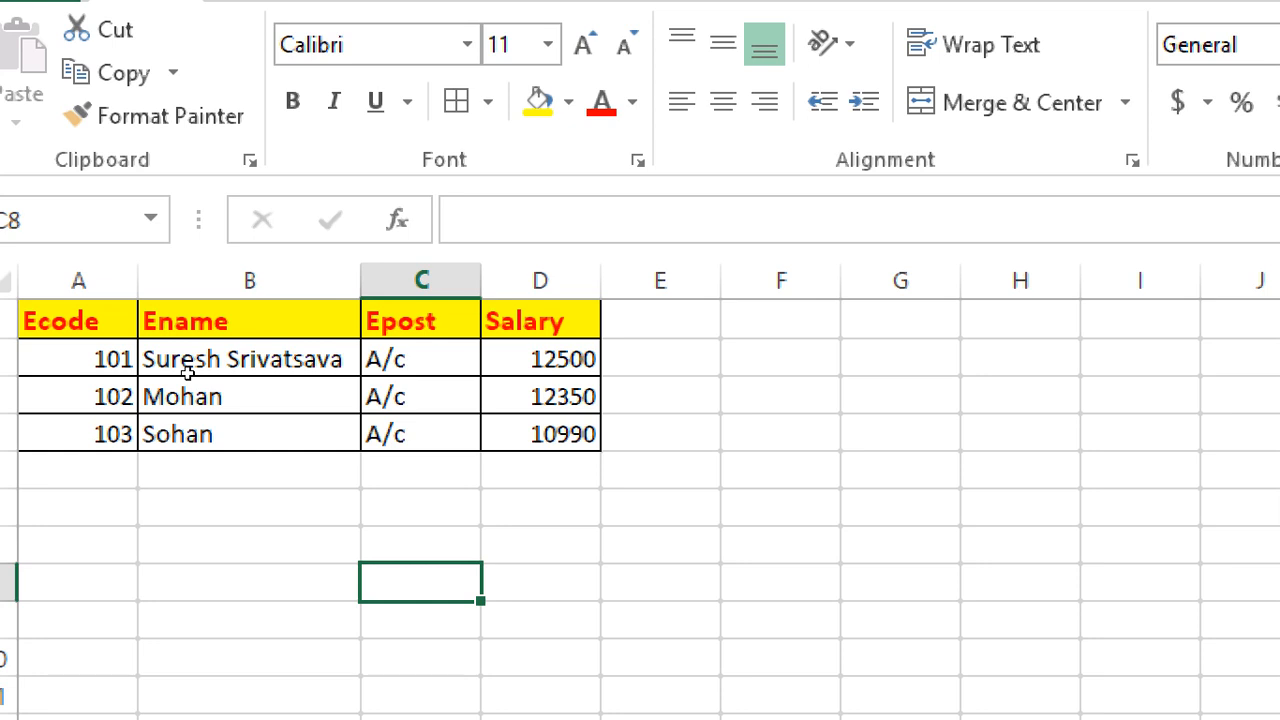
pyautogui.press('Up')
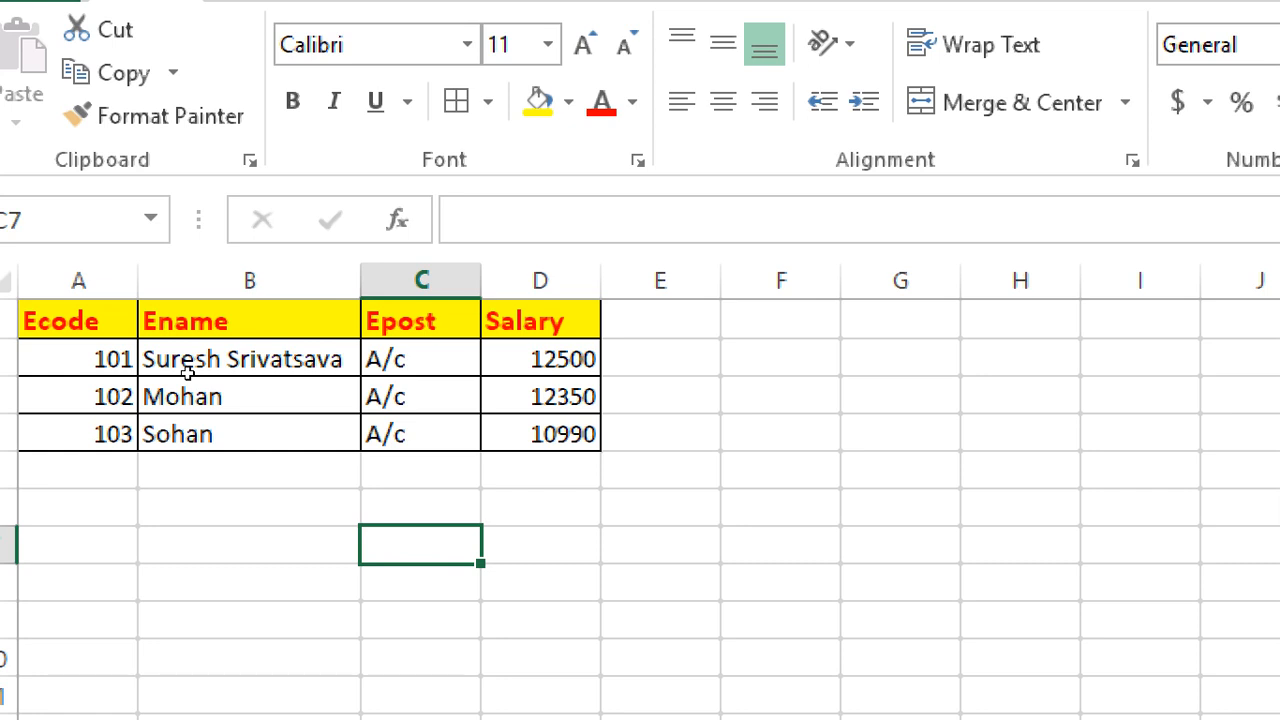
pyautogui.write('=')
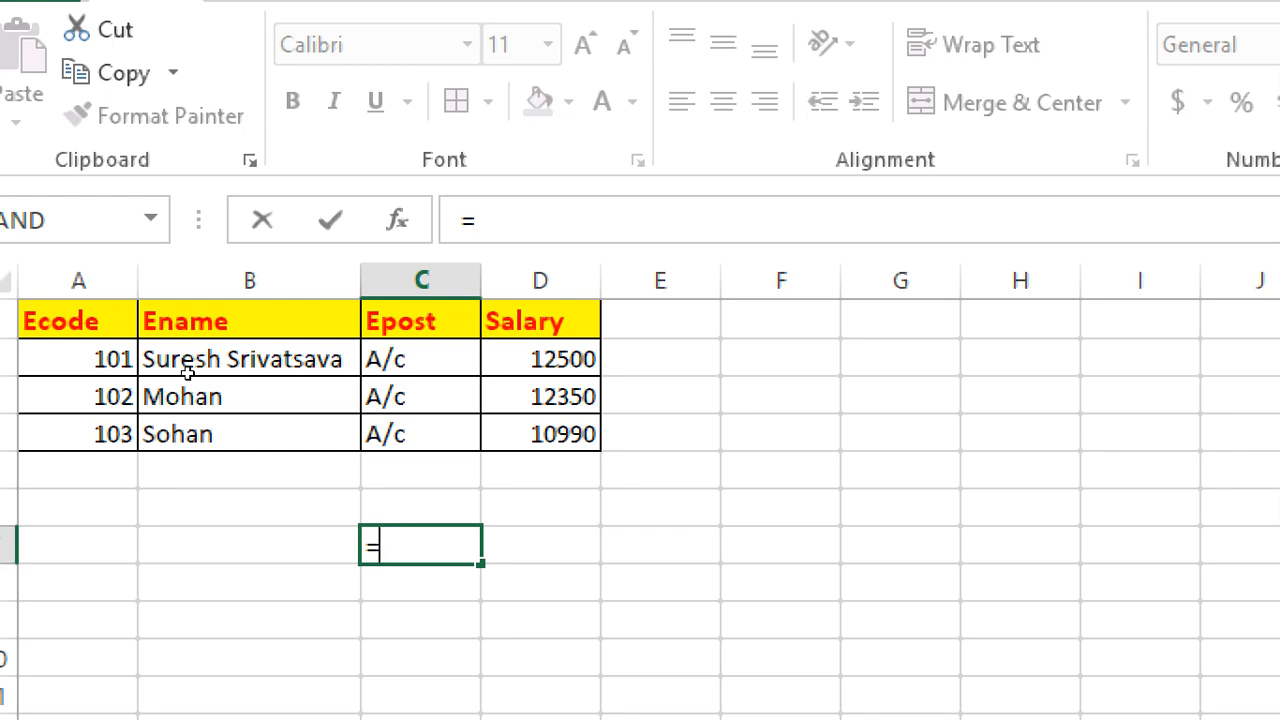
pyautogui.write('15')
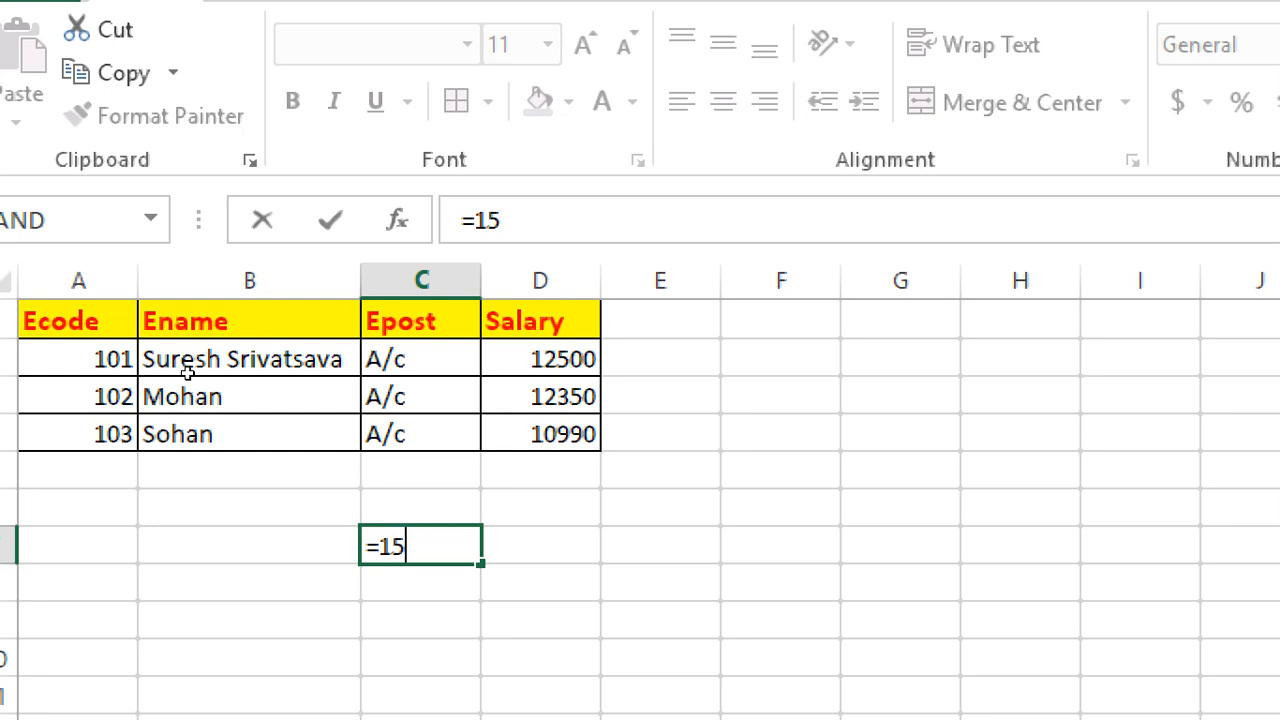
pyautogui.write('+10')
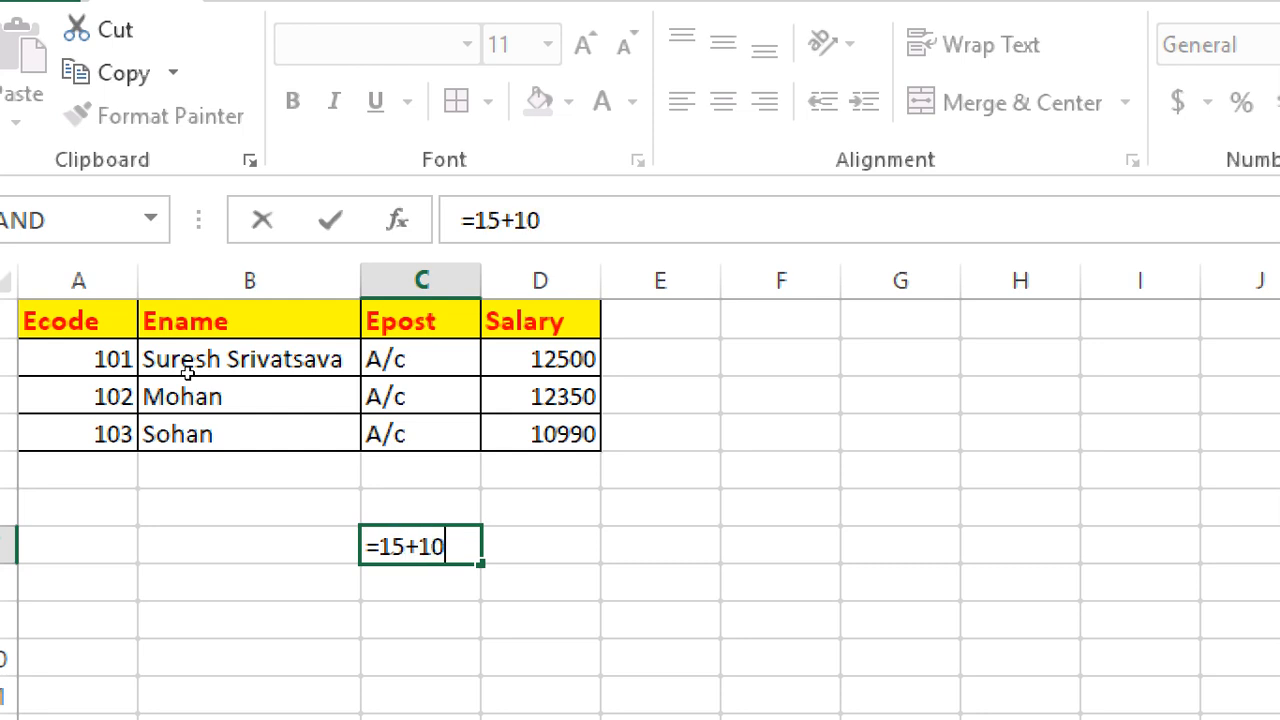
pyautogui.press('Return')
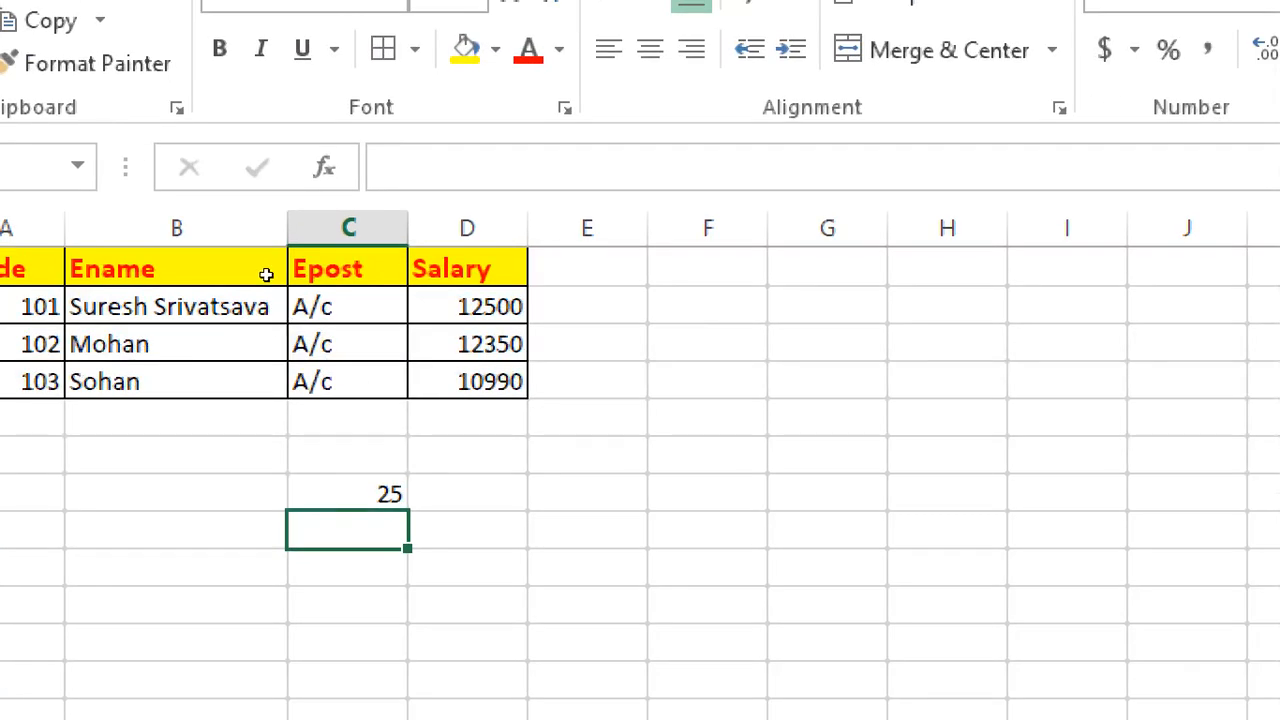
pyautogui.press('Up')
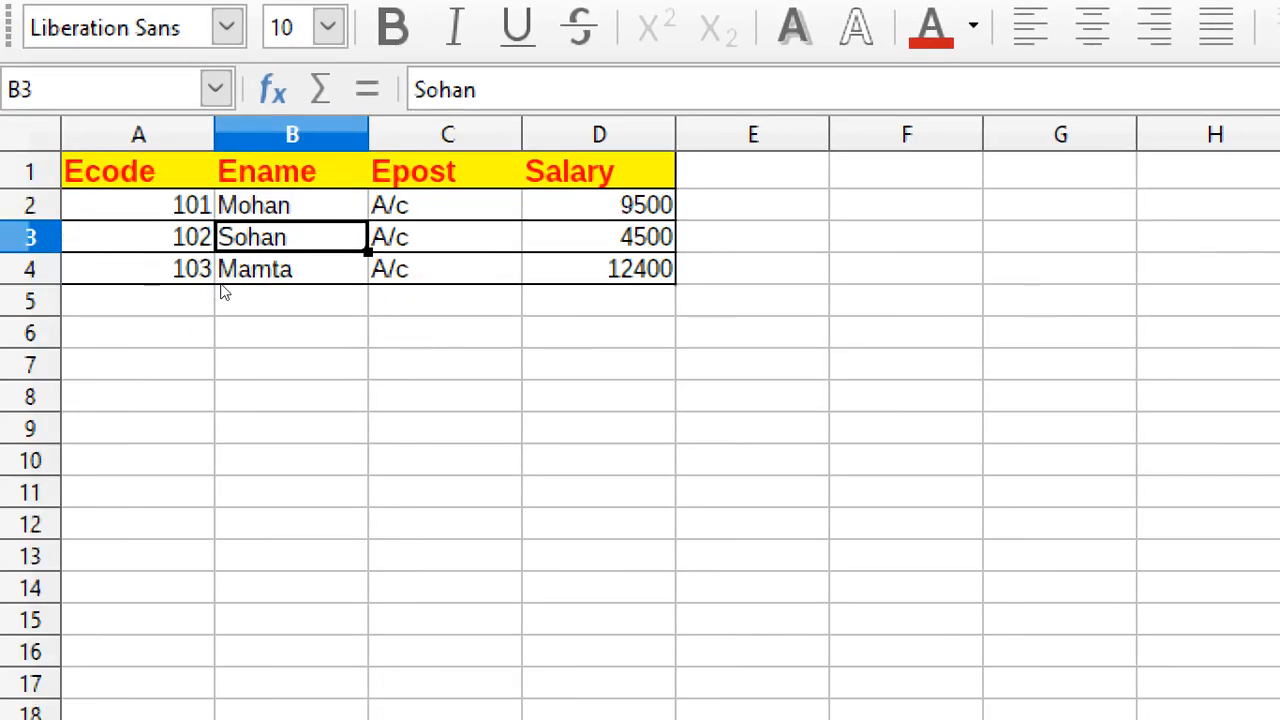
# - Switch to LibreOffice Calc, enter the formula =14+10 in cell C8, and reselect that cell
pyautogui.click(341, 428)
pyautogui.write('=1')
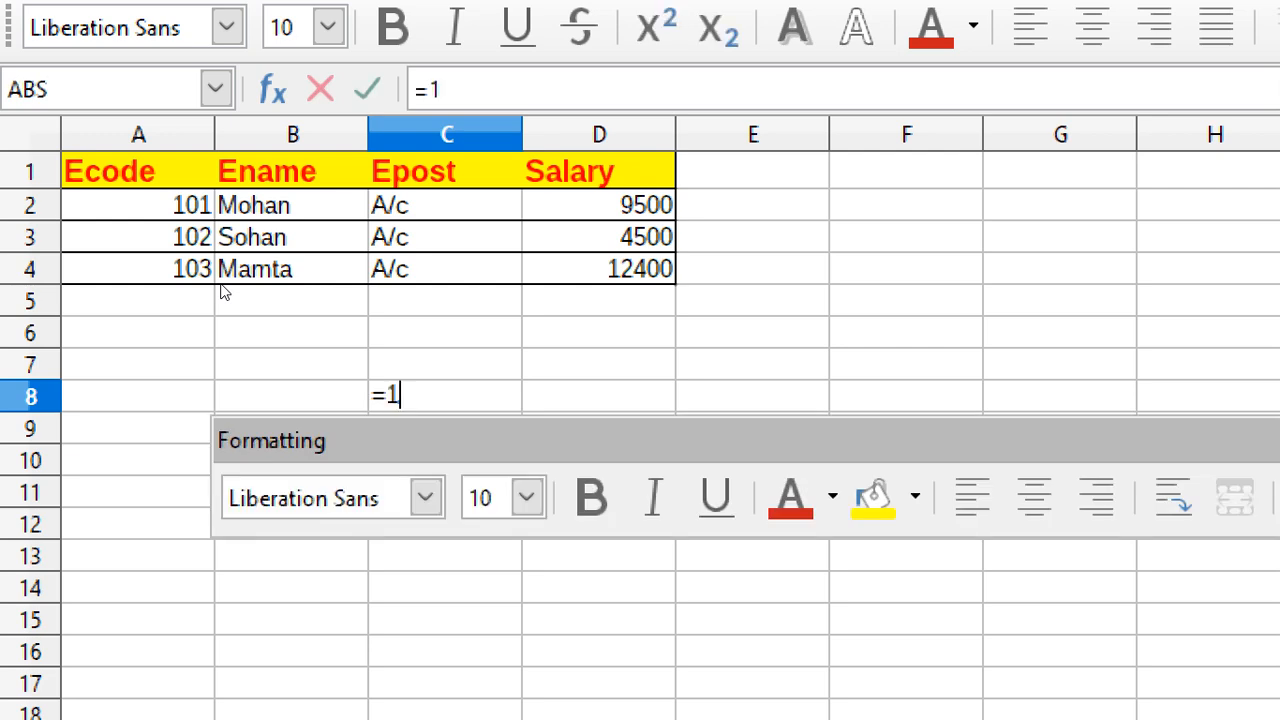
pyautogui.write('4+10')
pyautogui.press('Return')
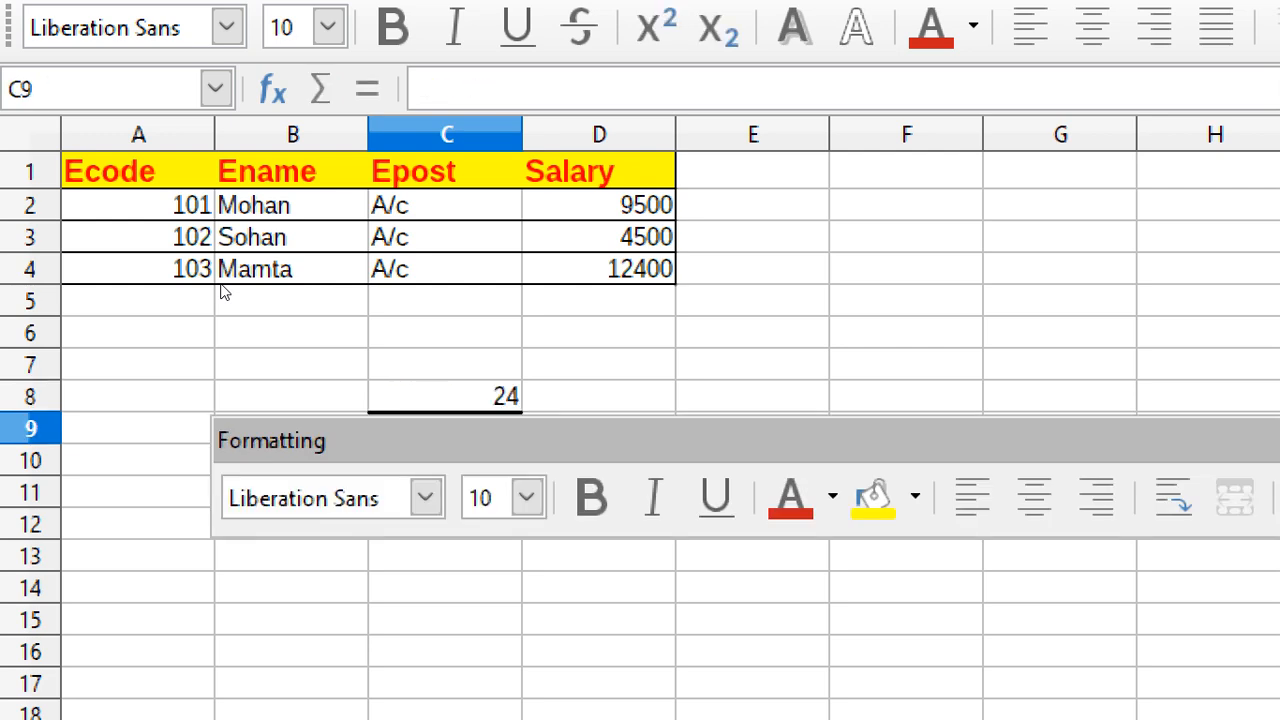
pyautogui.press('Up')
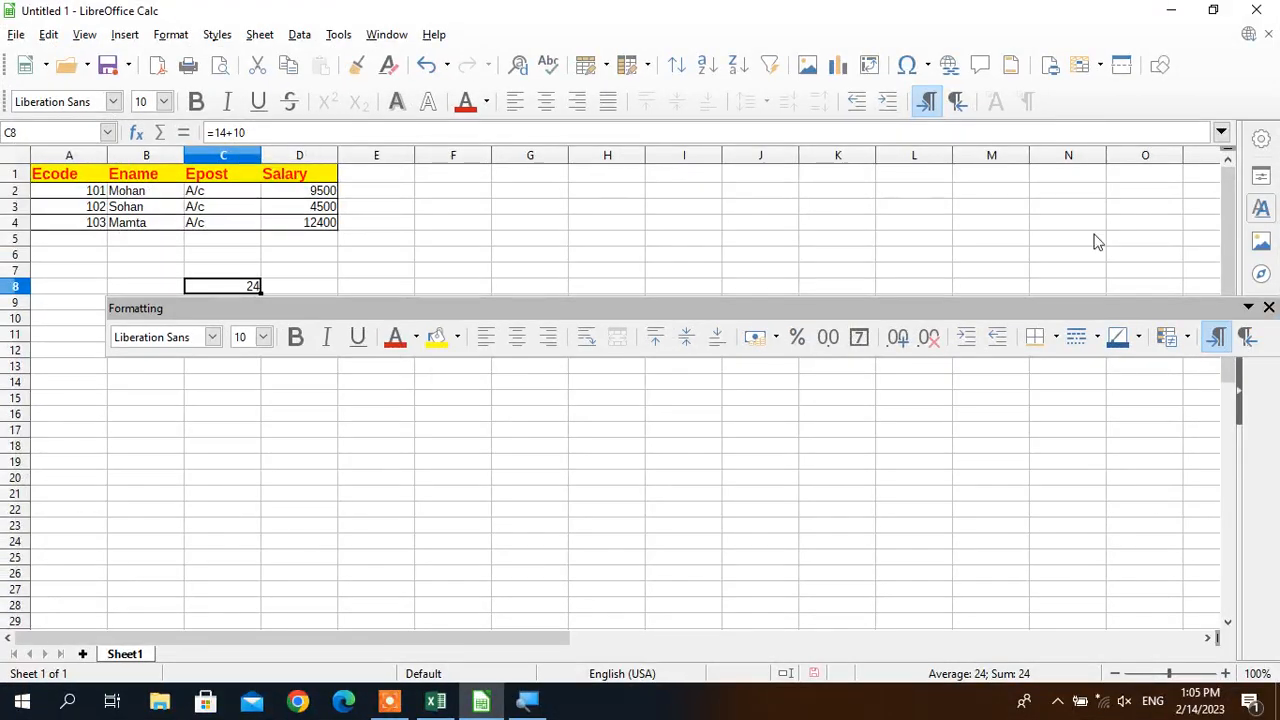
# - Close the floating Formatting toolbar and clear the formula from cell C8
pyautogui.click(1267, 305)
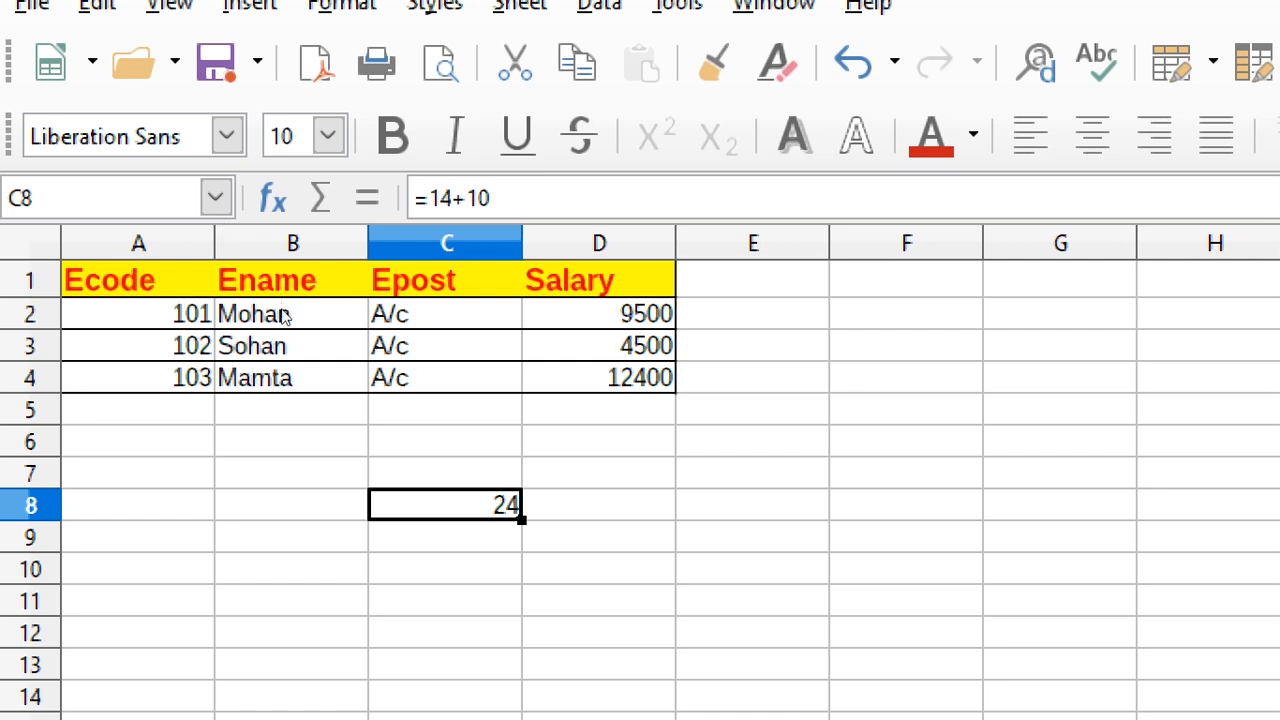
pyautogui.press('Delete')
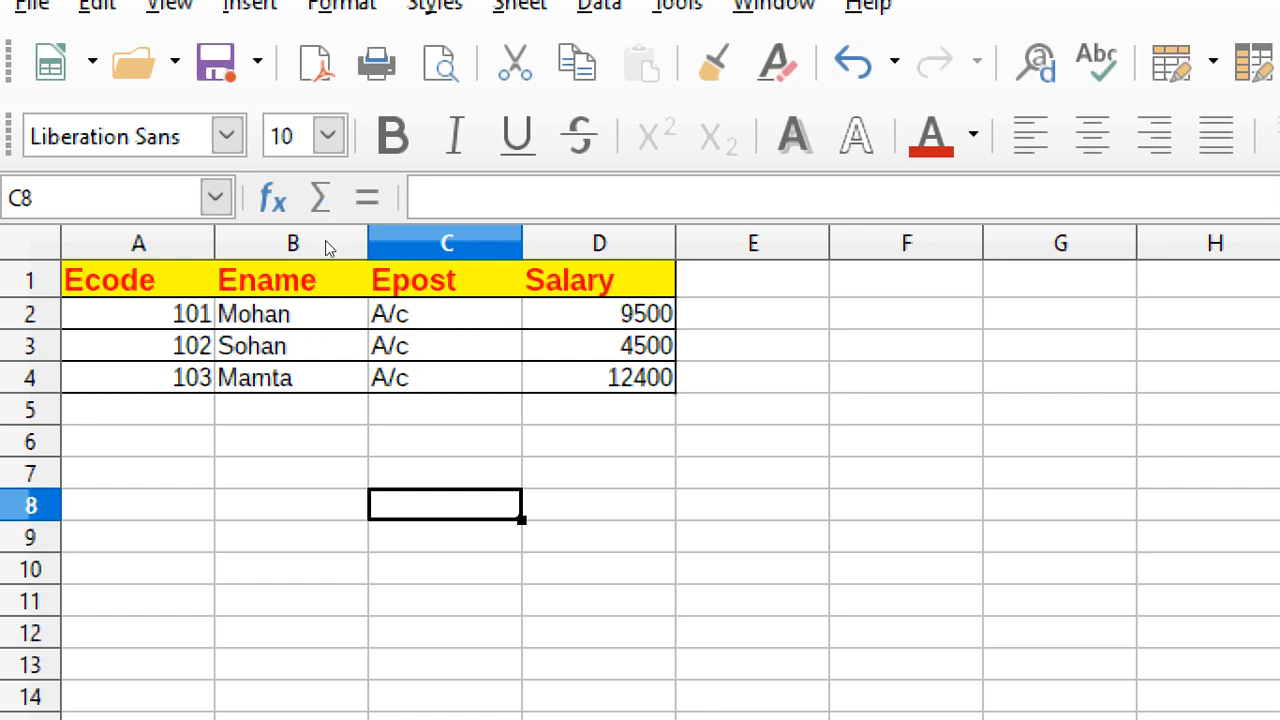
# - Enter the formula =D2+D3+D4 in cell D5 directly below the Salary column, and reselect that cell
pyautogui.press('Up')
pyautogui.press('Up')
pyautogui.press('Up')
pyautogui.press('Right')
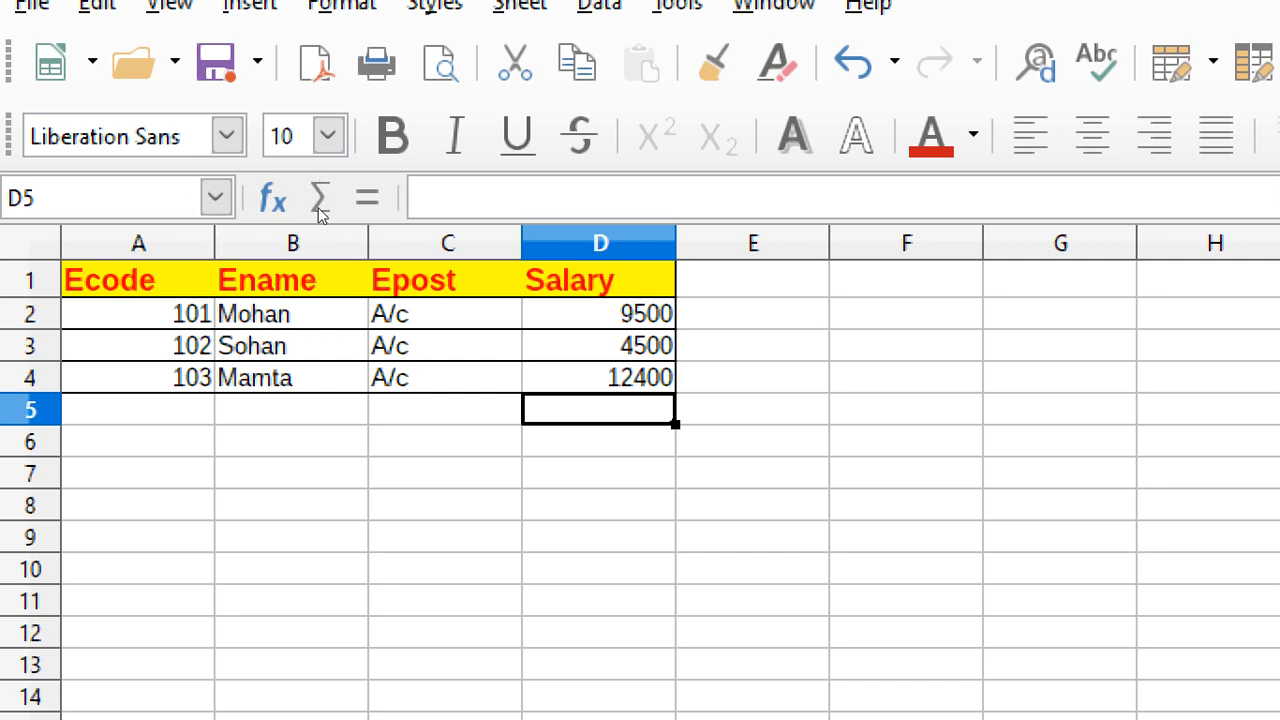
pyautogui.write('=')
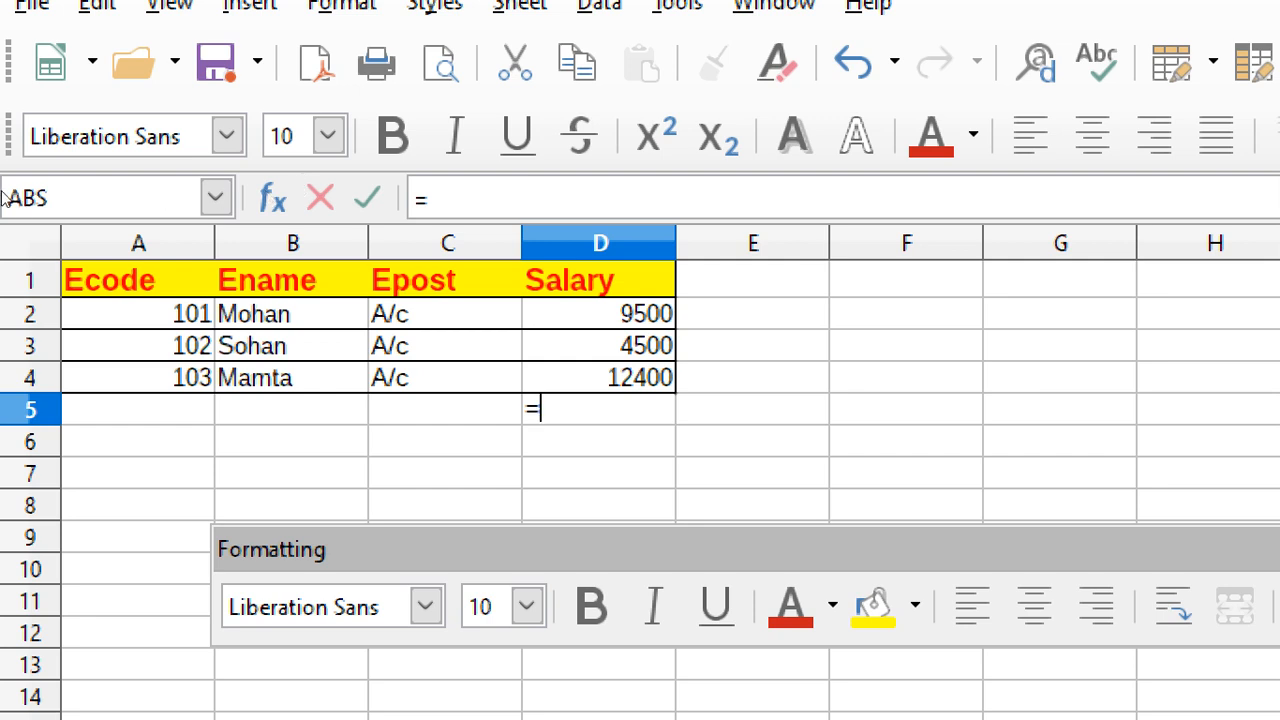
pyautogui.write('D2')
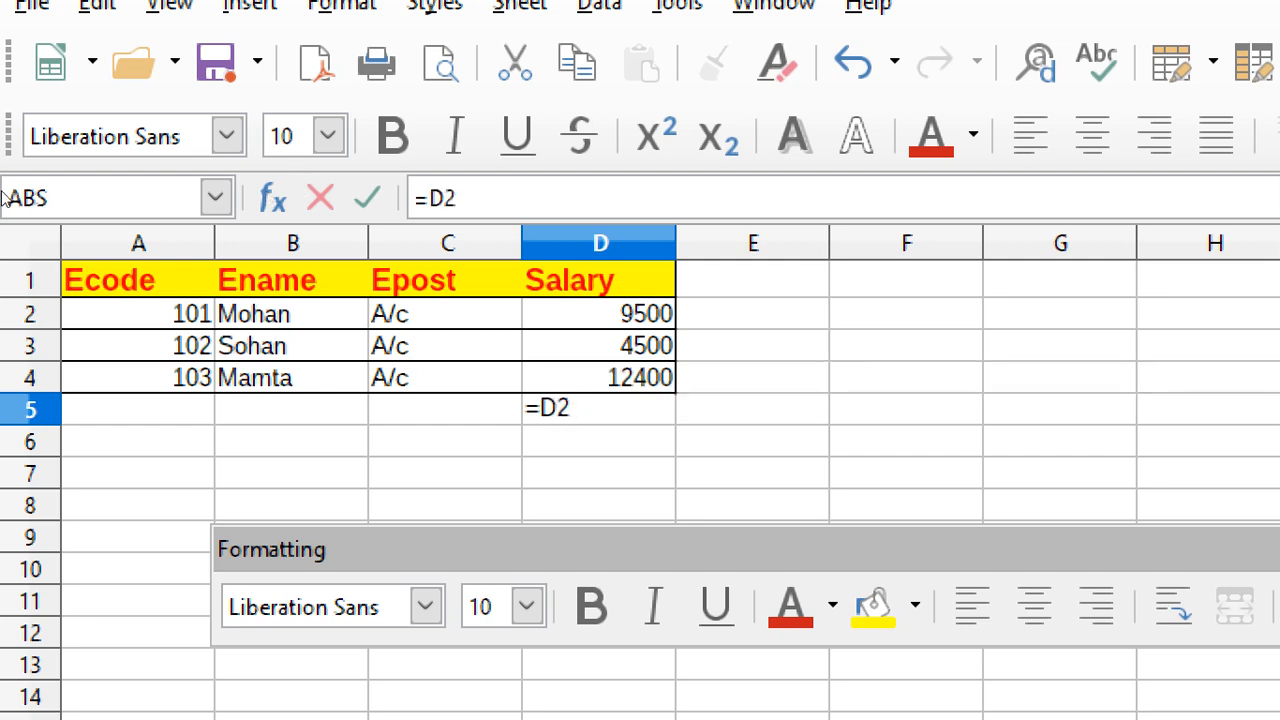
pyautogui.write('+D3+')
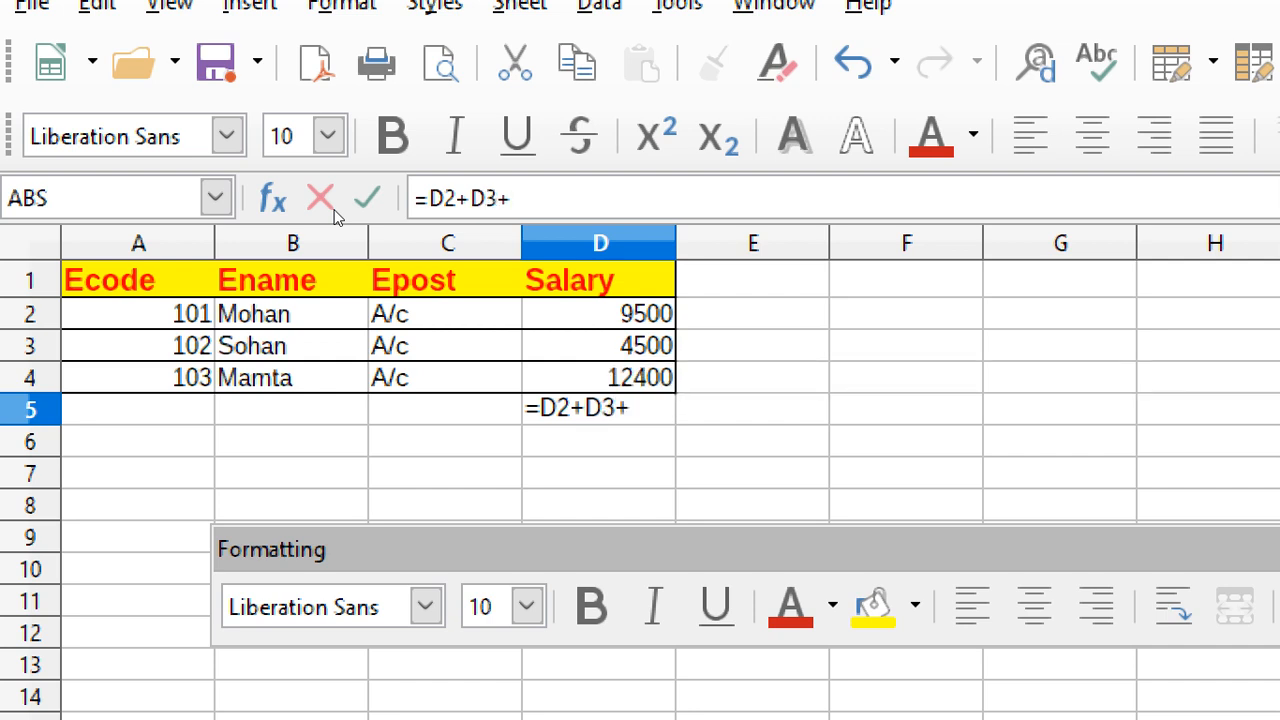
pyautogui.write('D4')
pyautogui.press('Return')
pyautogui.press('Up')
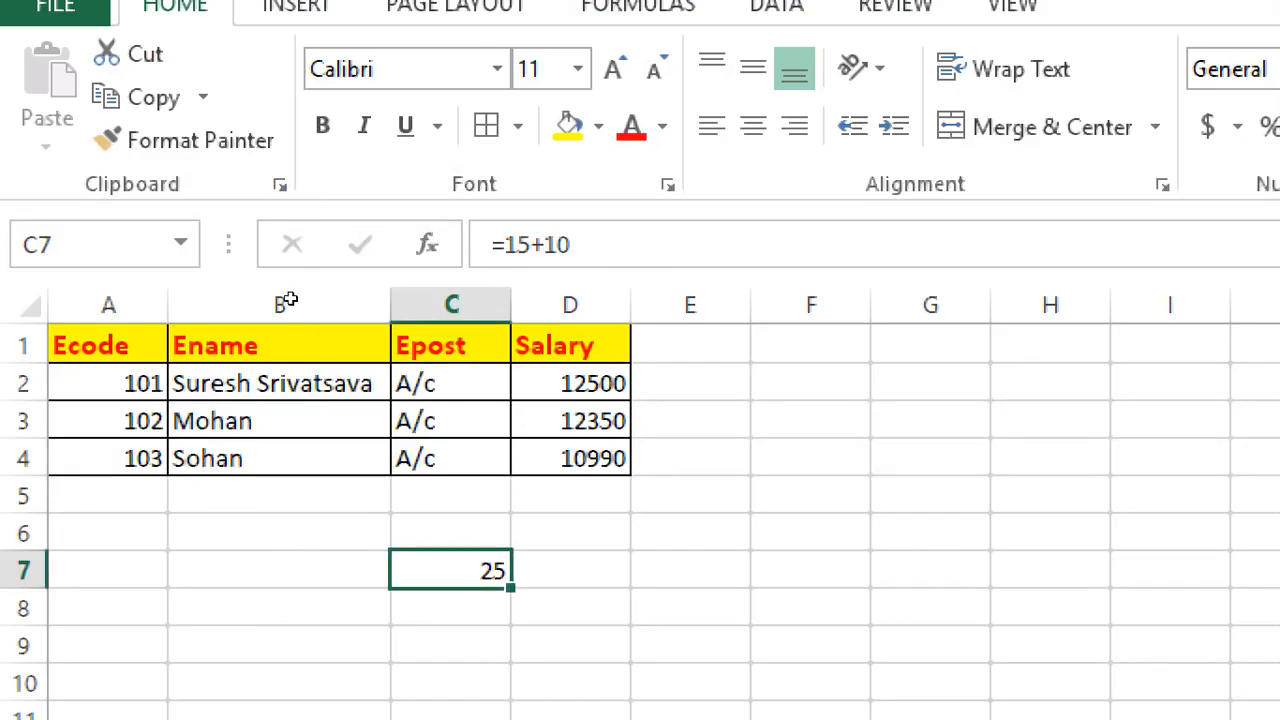
# - Switch to Excel, enter the formula =D2+D3+D4 in cell D6 by pointing to the salary cells, and reselect it
pyautogui.press('Up')
pyautogui.press('Right')
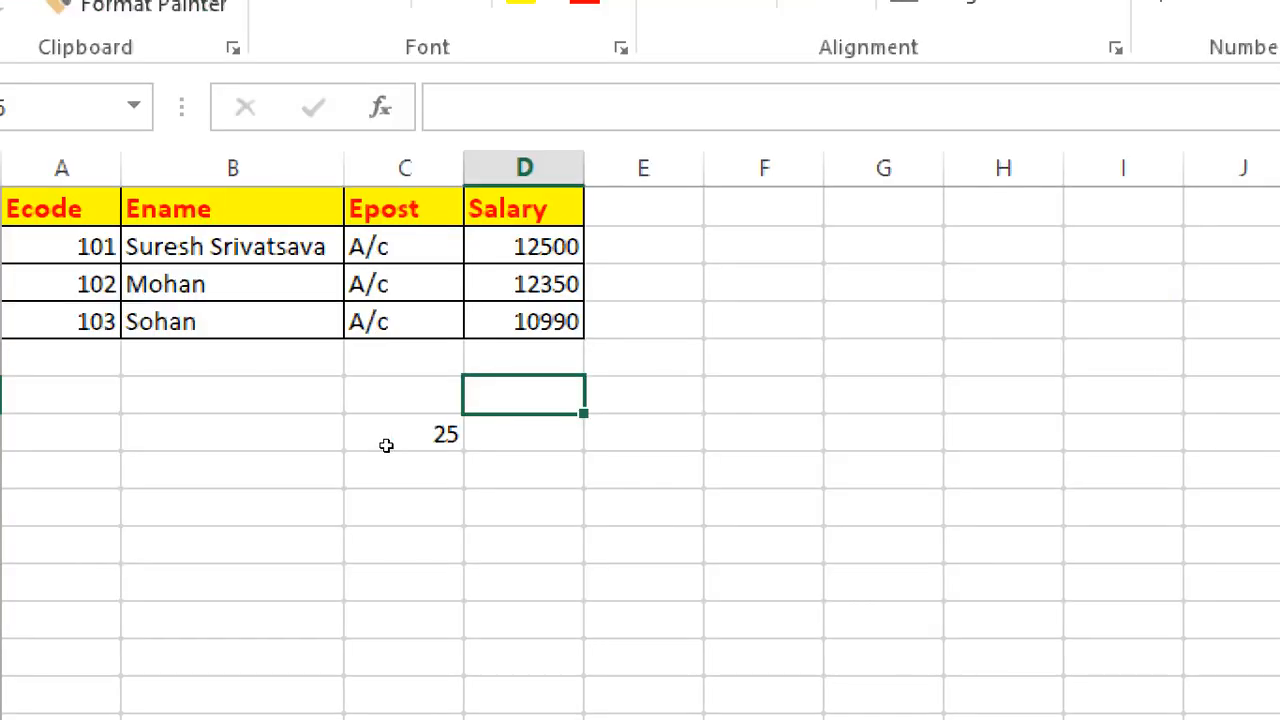
pyautogui.write('=')
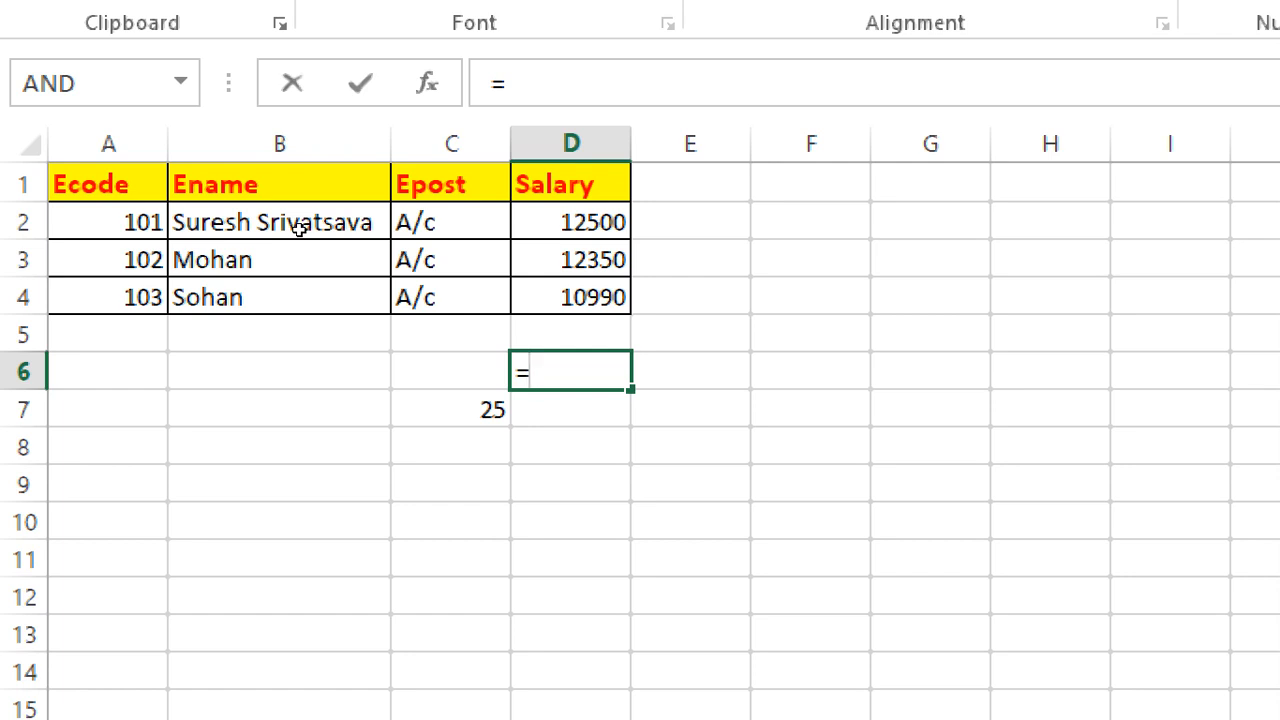
pyautogui.press('Up')
pyautogui.press('Up')
pyautogui.press('Up')
pyautogui.press('Up')
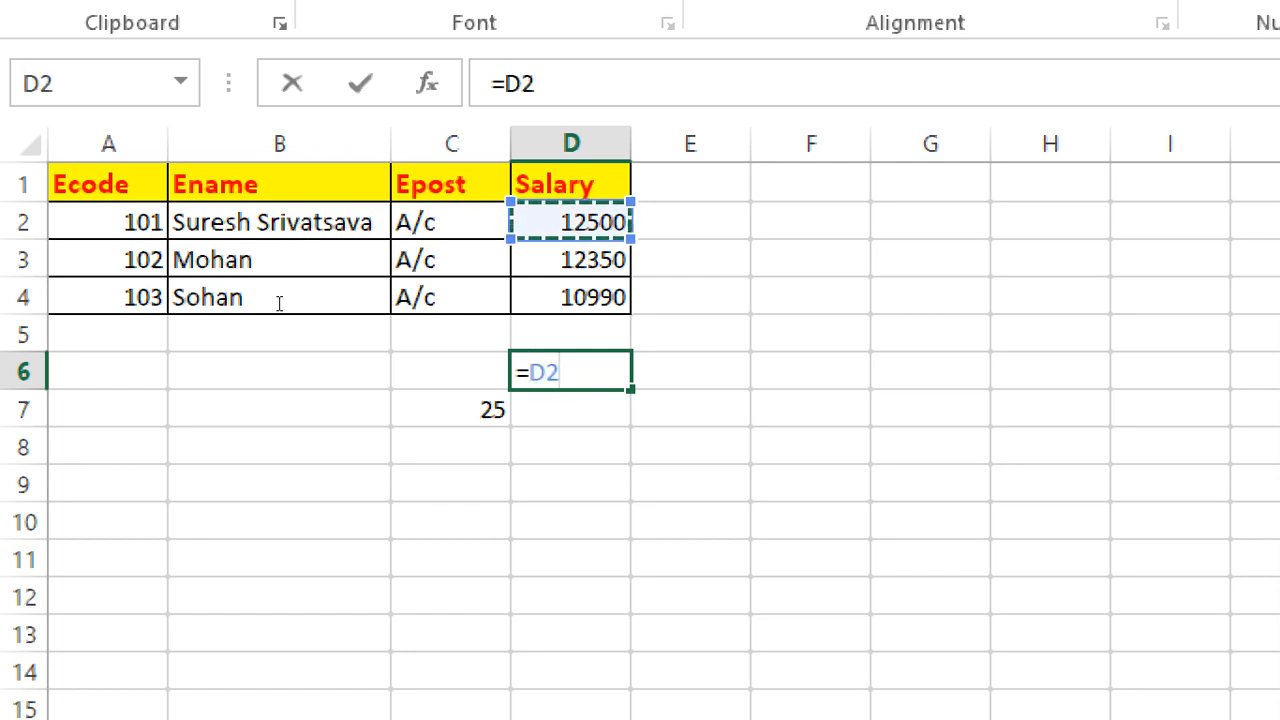
pyautogui.write('+')
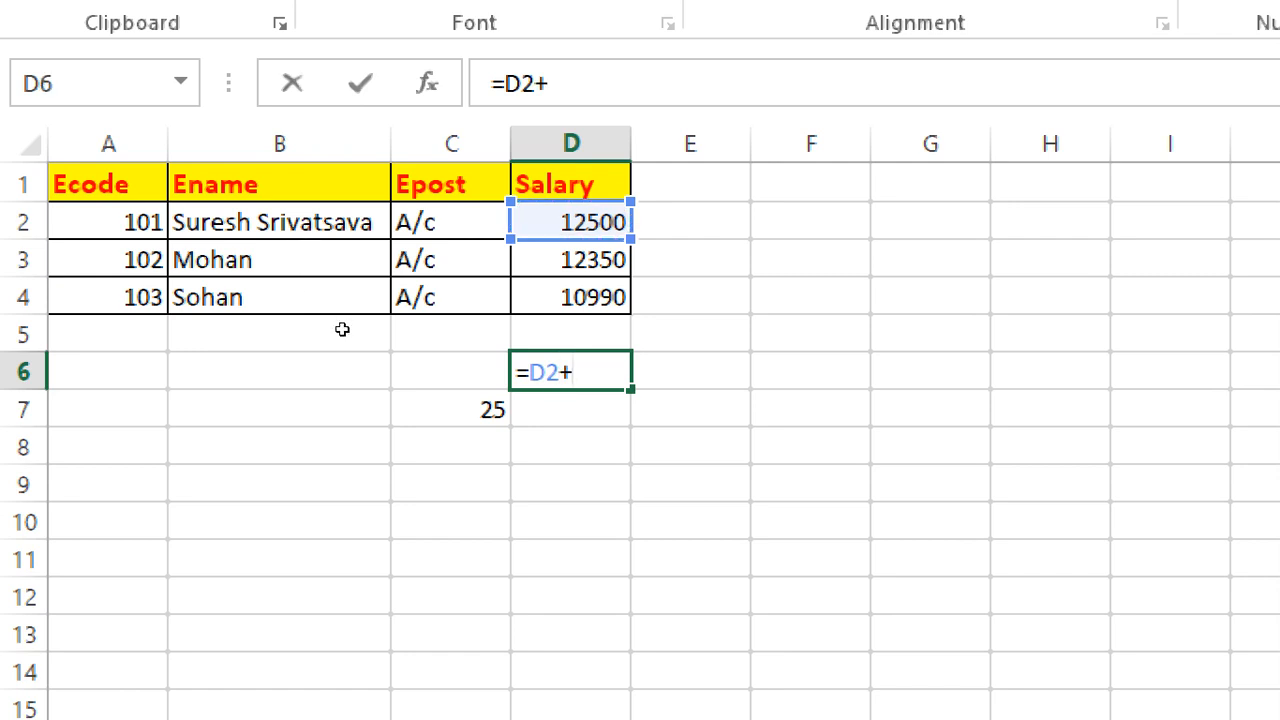
pyautogui.press('Up')
pyautogui.press('Up')
pyautogui.press('Up')
pyautogui.write('+')
pyautogui.press('Up')
pyautogui.press('Up')
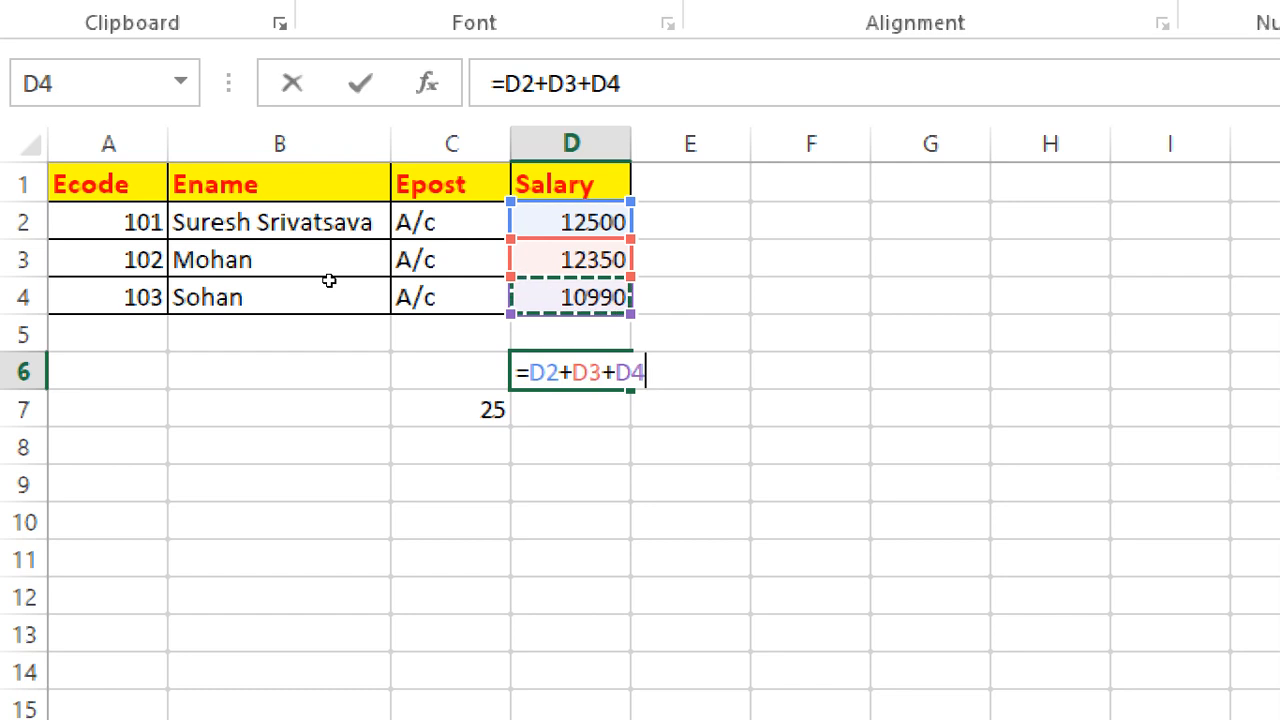
pyautogui.press('Return')
pyautogui.press('Up')
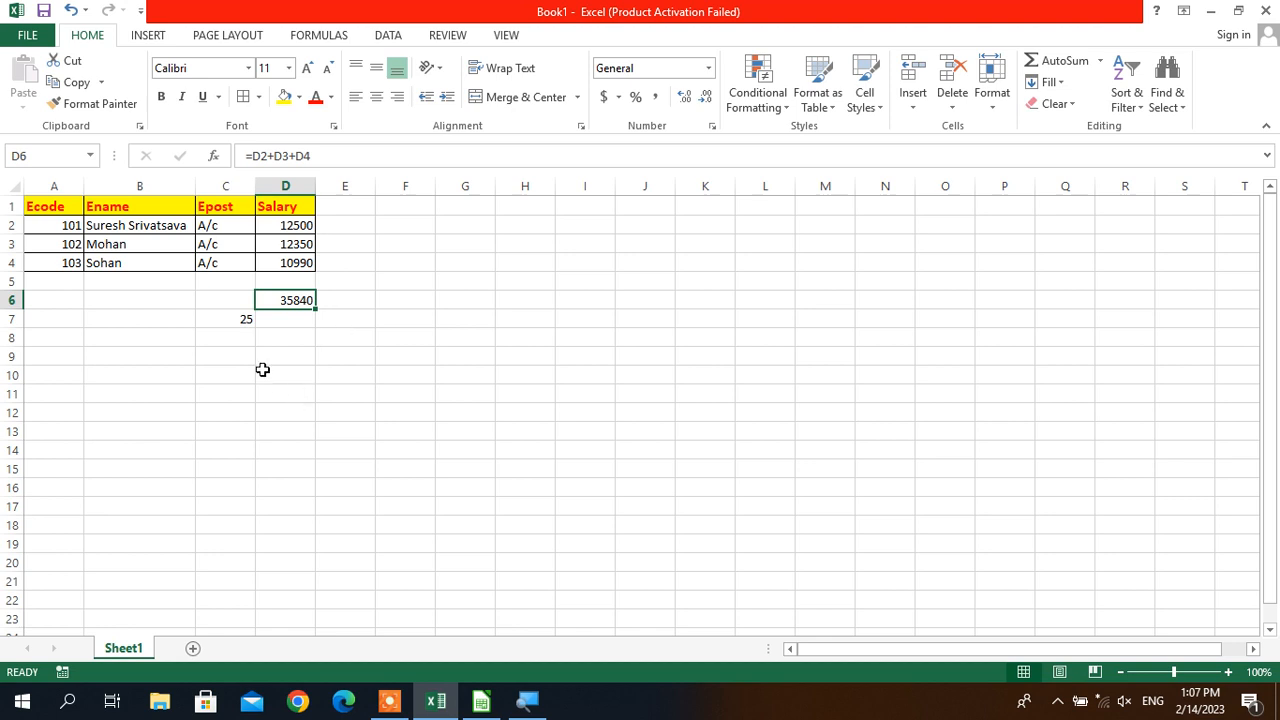
# - Select the salaries in D2:D4 and turn the status bar's Sum display off and back on
pyautogui.click(293, 226)
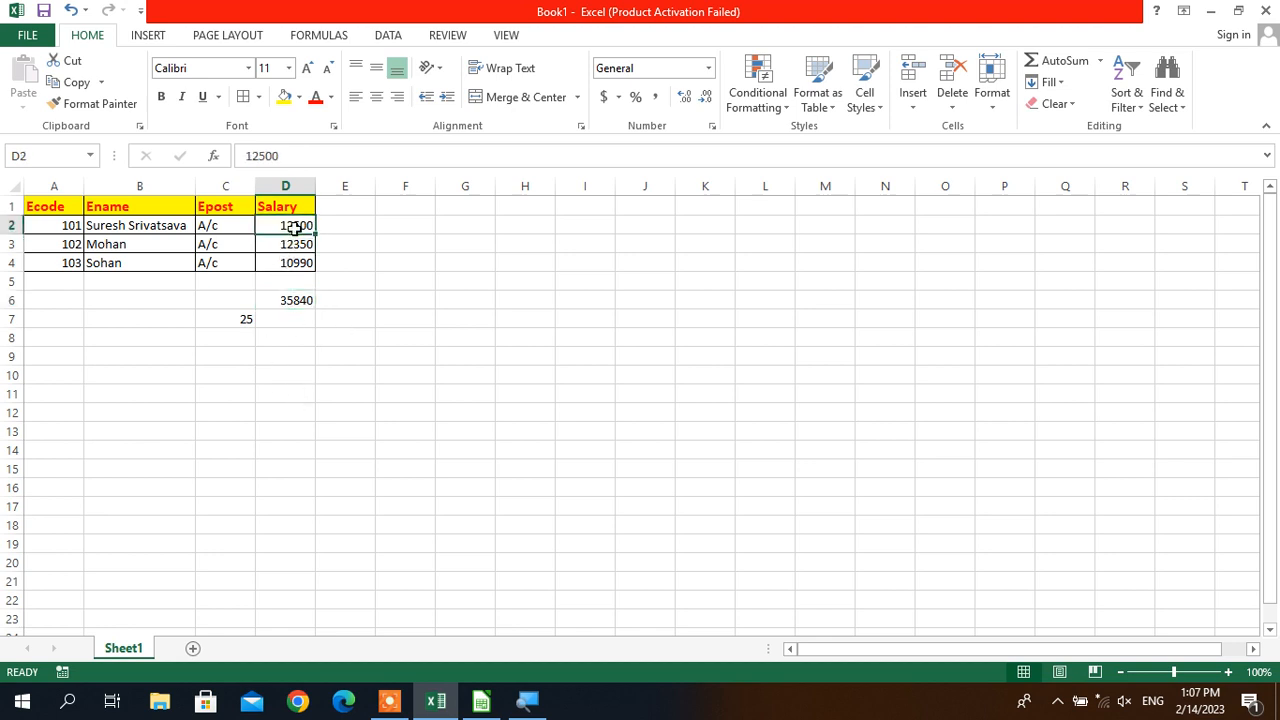
pyautogui.moveTo(293, 226); pyautogui.dragTo(293, 263)
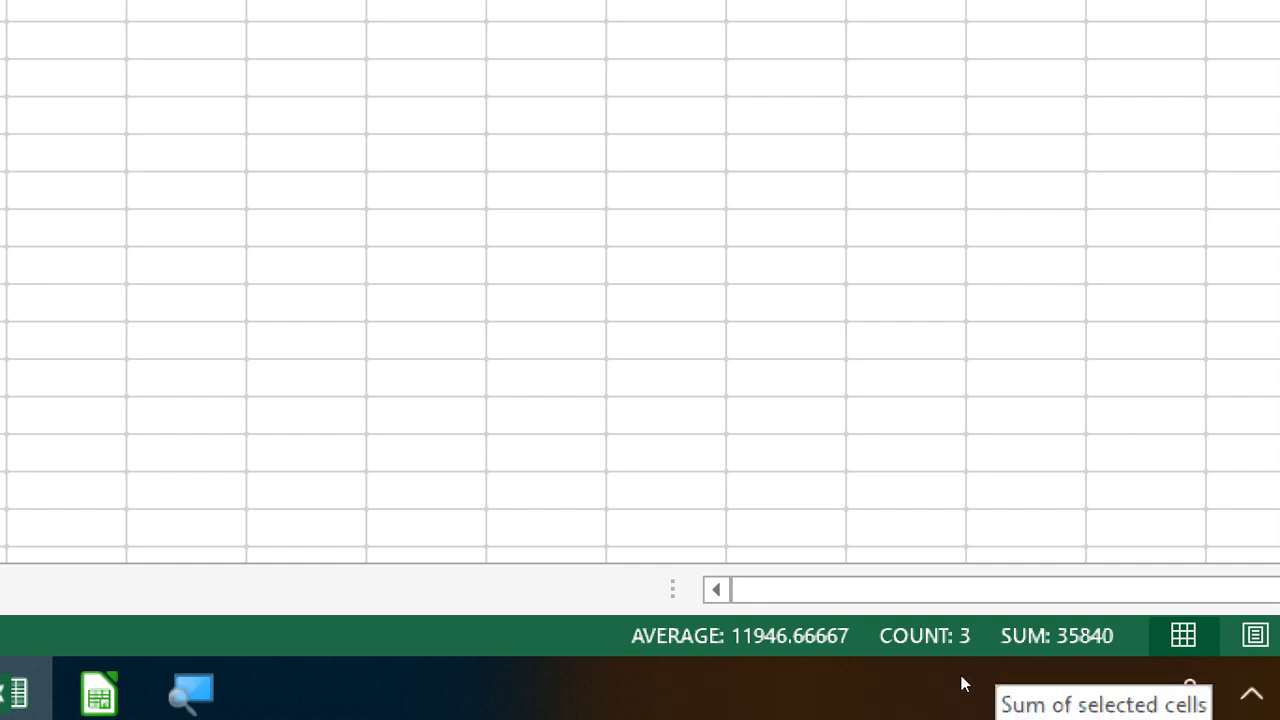
pyautogui.rightClick(842, 673)
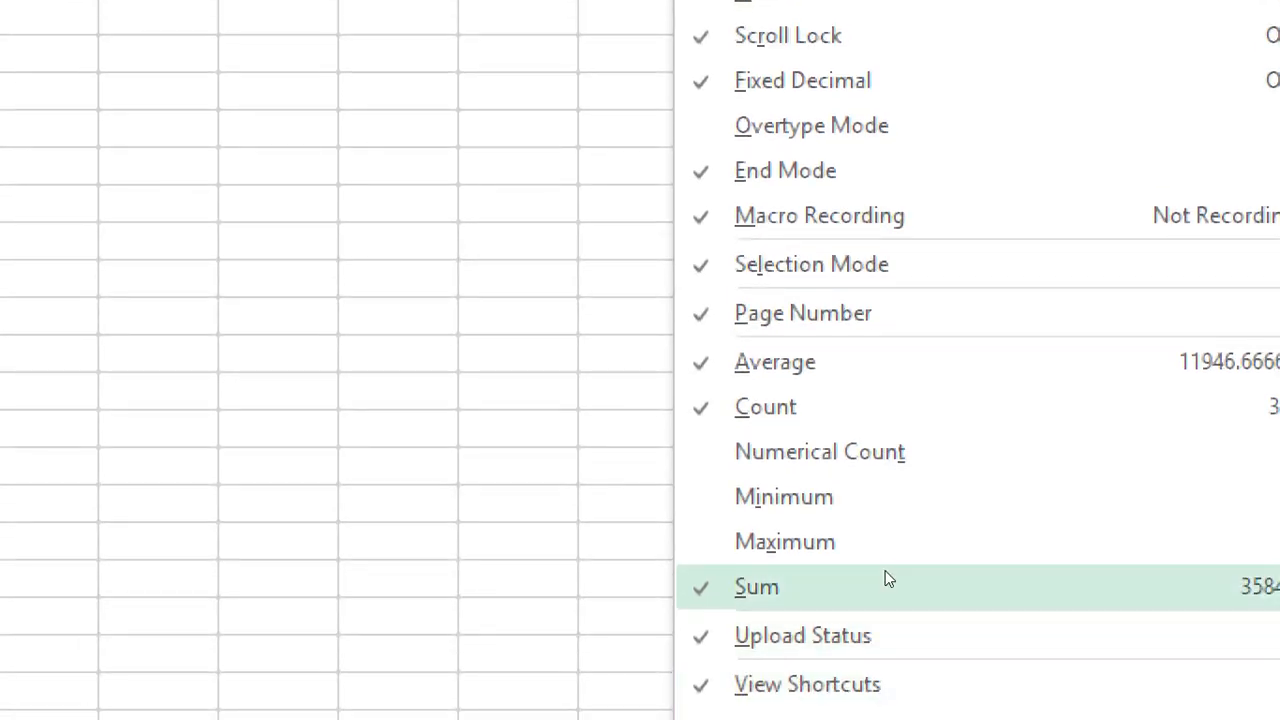
pyautogui.click(885, 578)
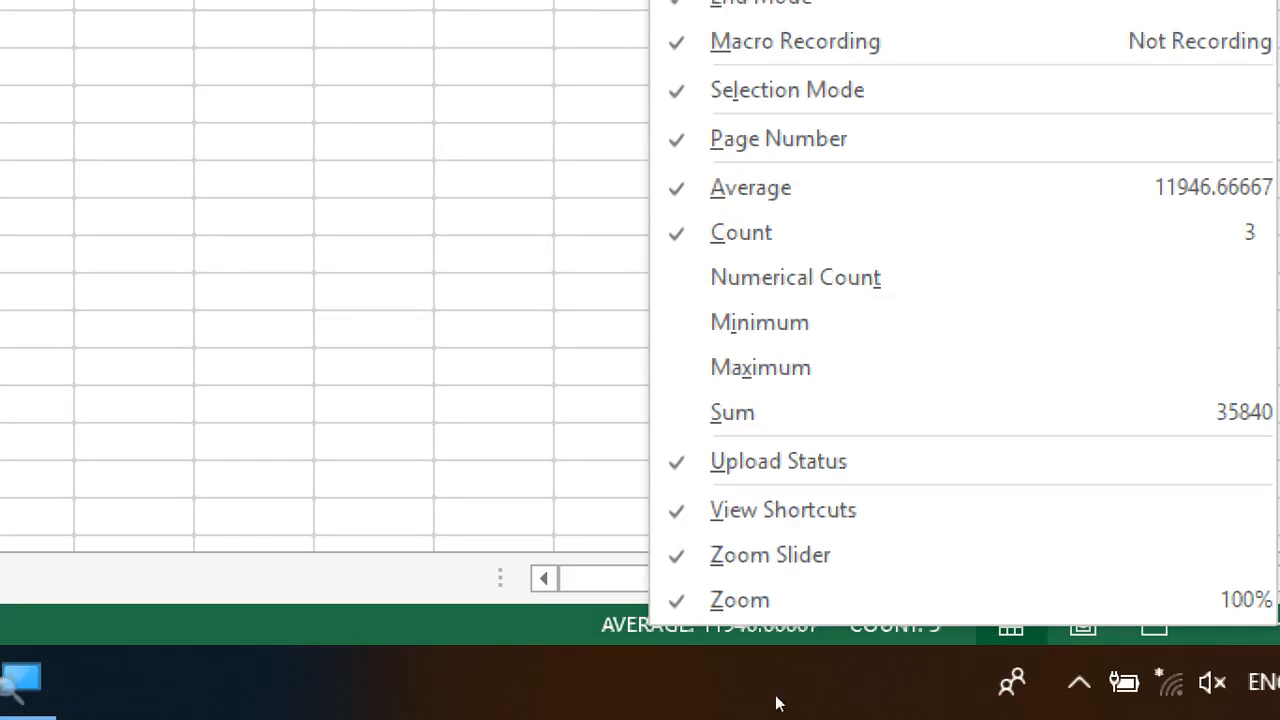
pyautogui.press('Escape')
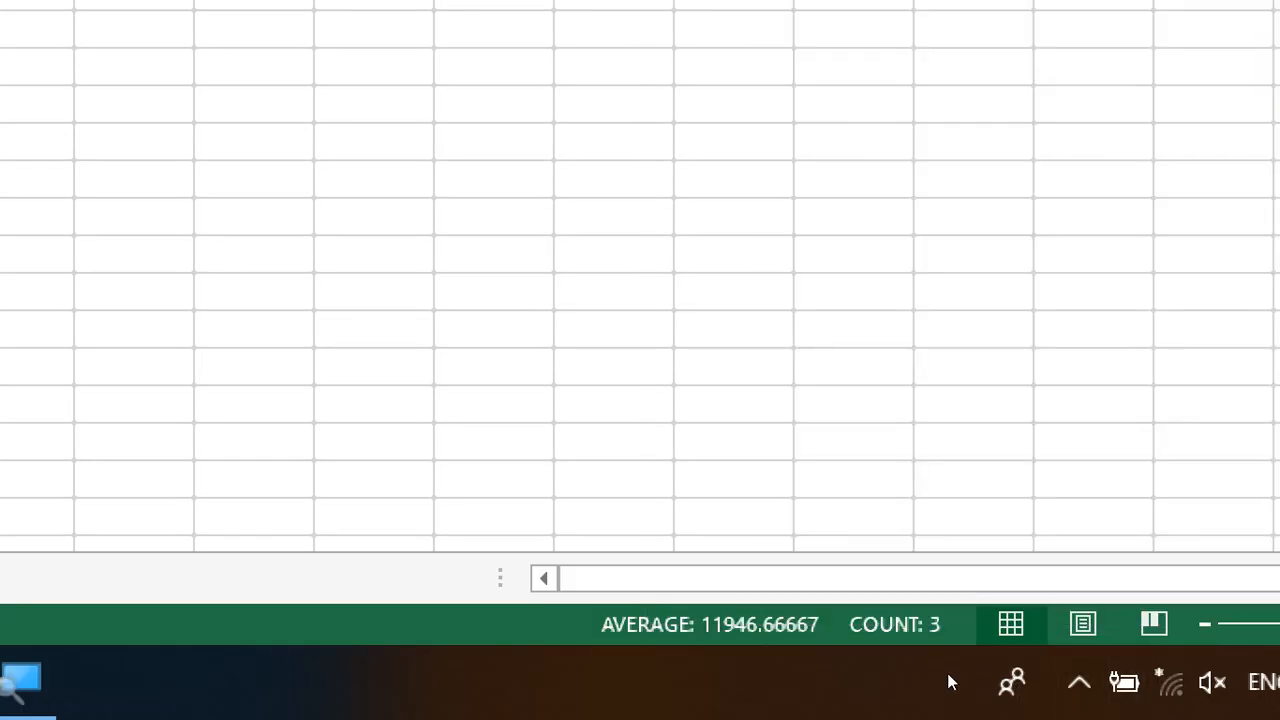
pyautogui.rightClick(890, 624)
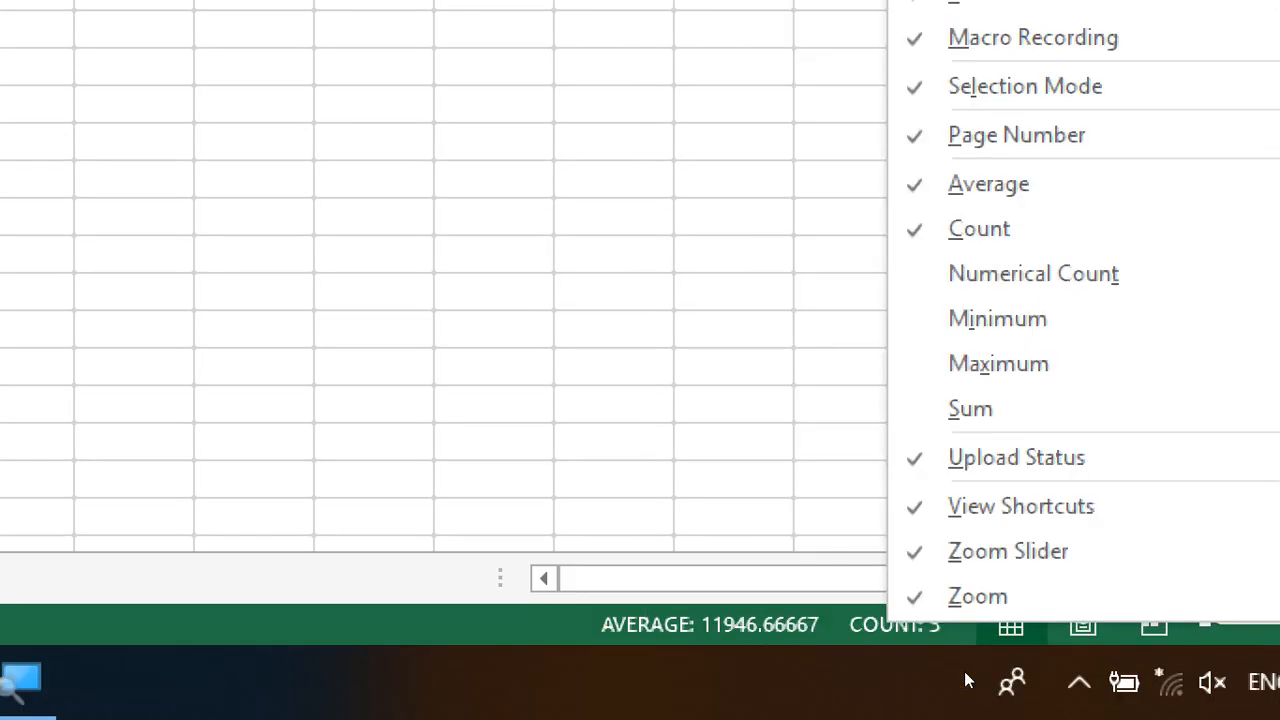
pyautogui.press('Return')
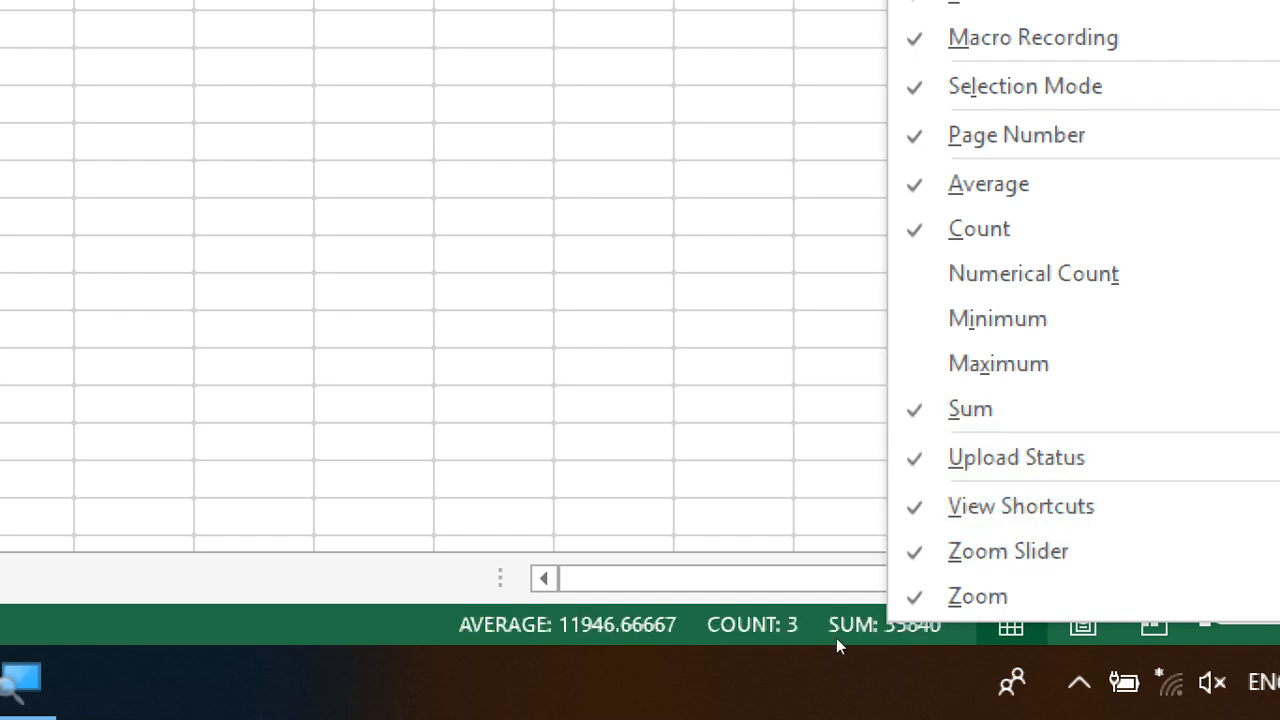
pyautogui.press('Escape')
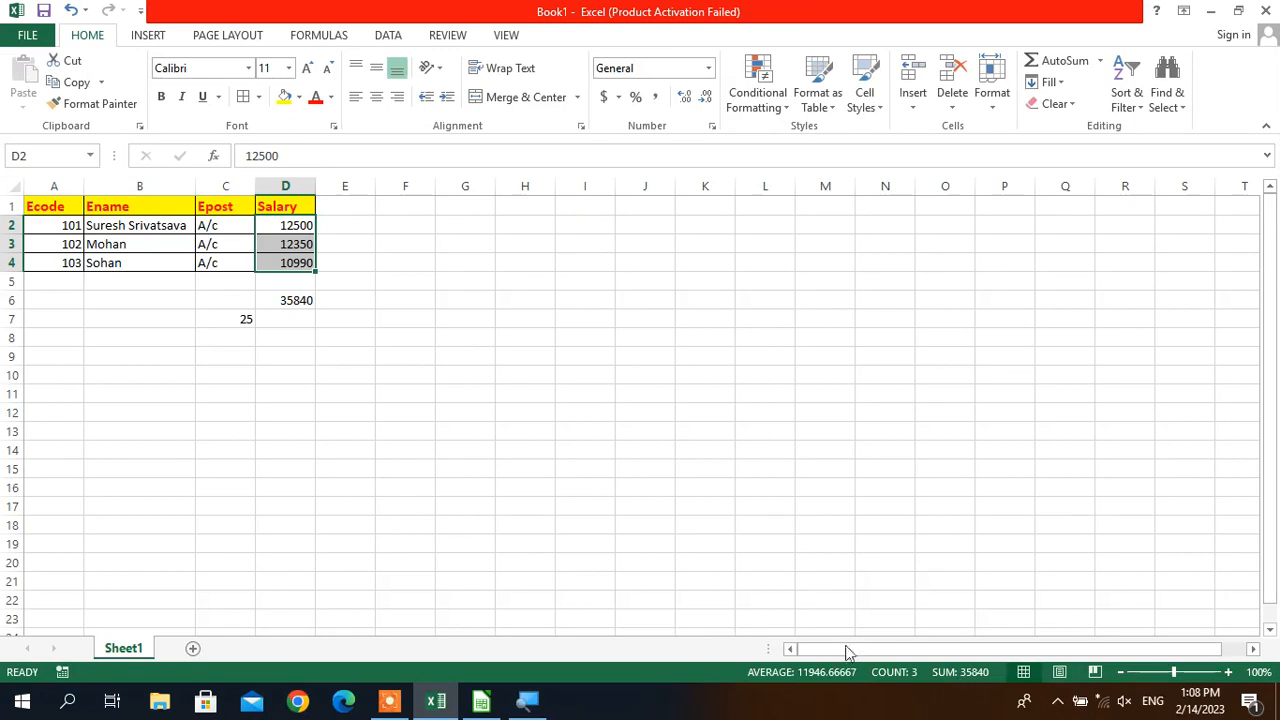
# - Switch to LibreOffice Calc and close the floating Formatting toolbar
pyautogui.hotkey('alt', 'Tab')
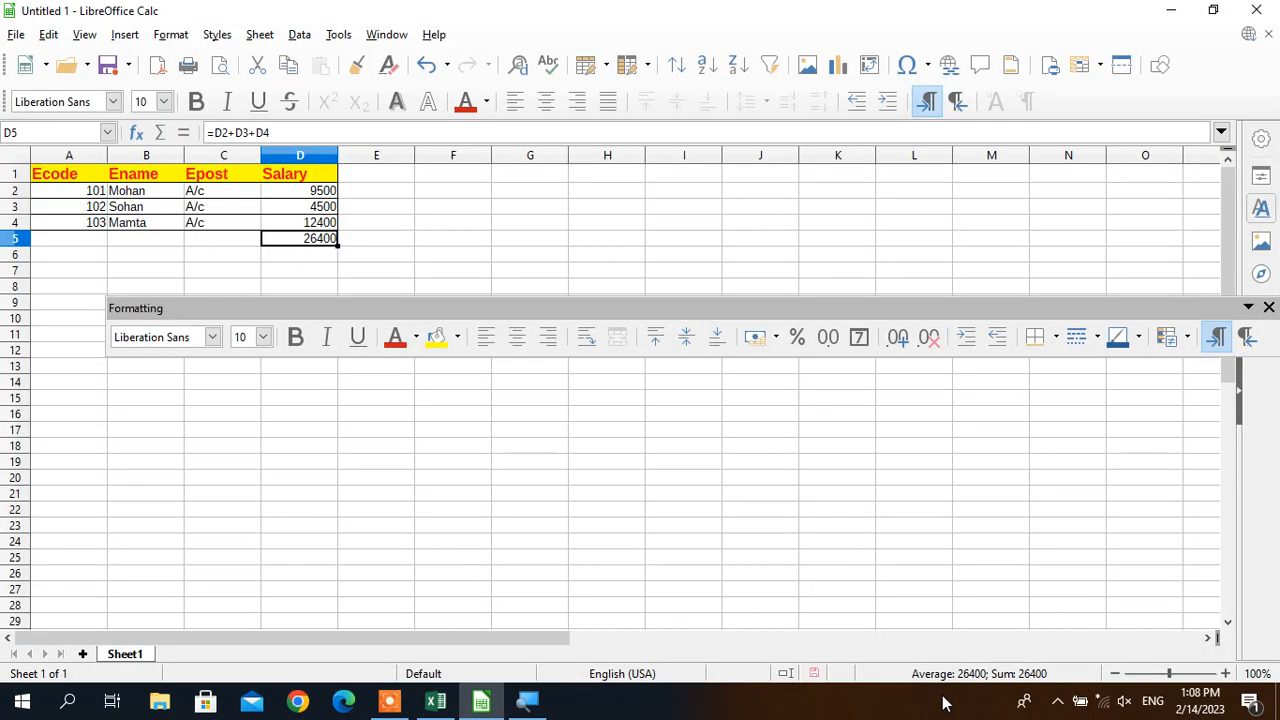
pyautogui.click(1268, 307)
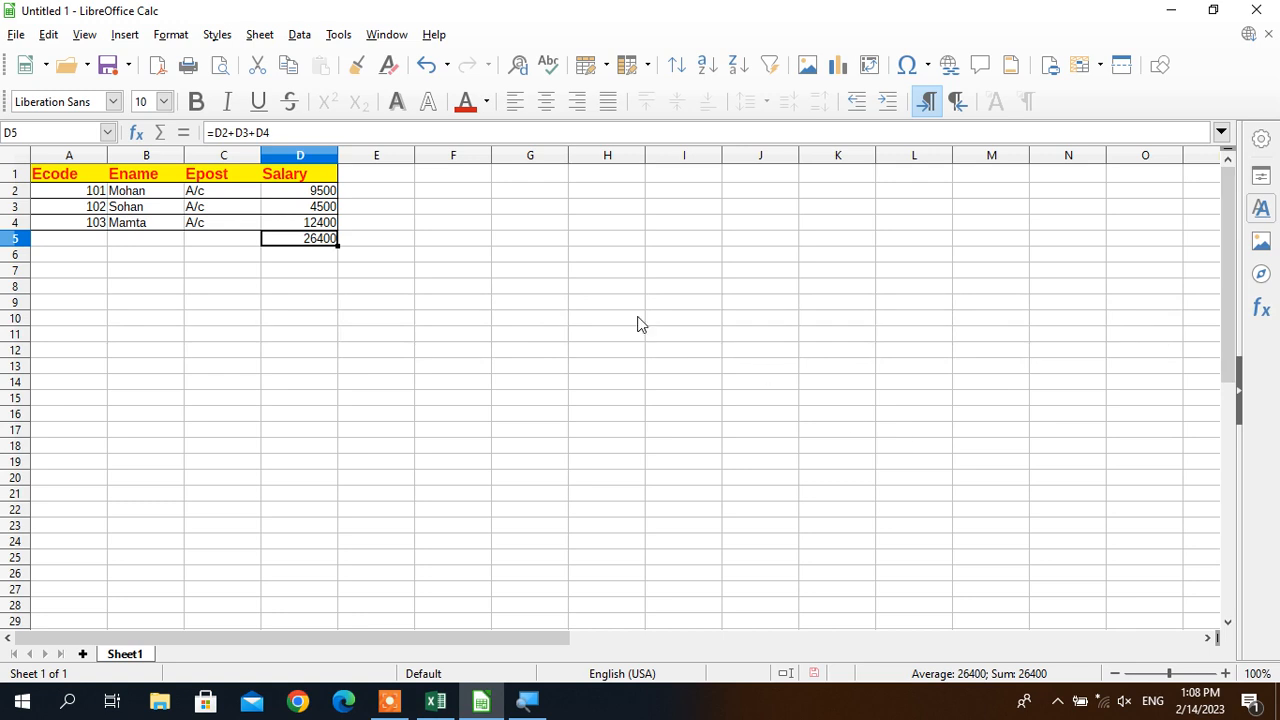
# - Select the salaries in D2:D4 and add Count to the functions shown in the status bar
pyautogui.click(334, 195)
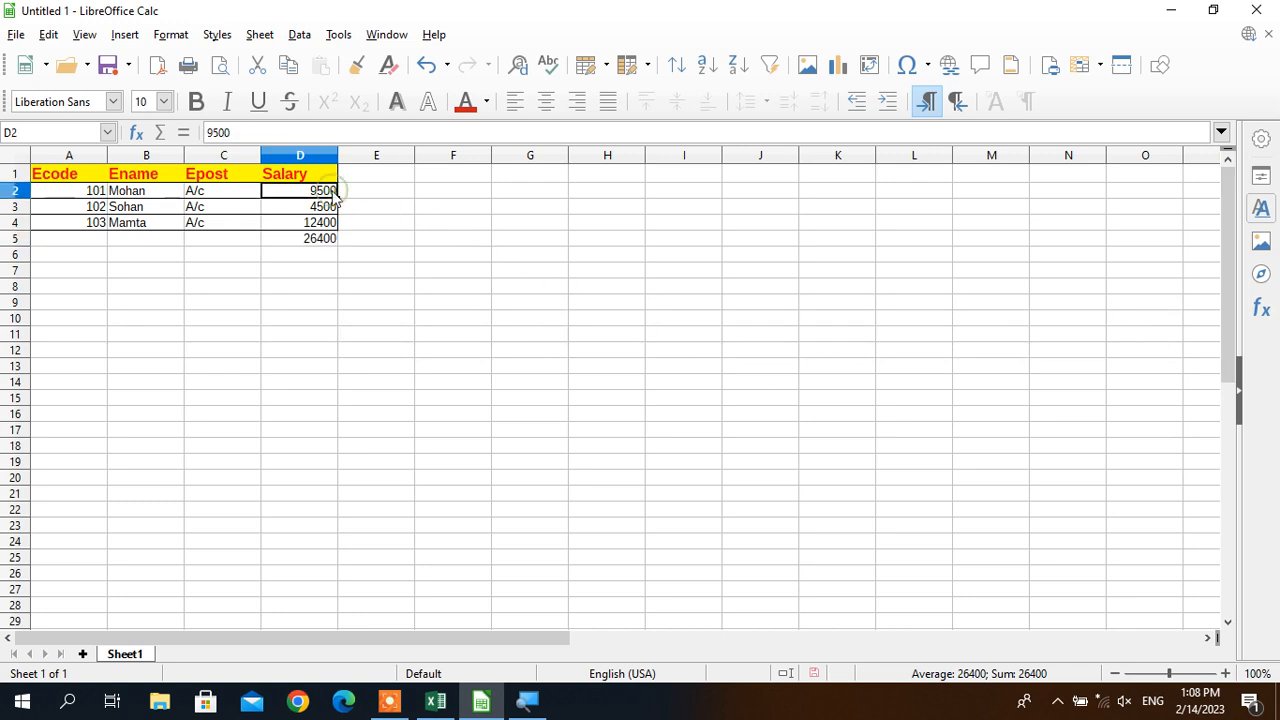
pyautogui.hotkey('shift', 'Down')
pyautogui.hotkey('shift', 'Down')
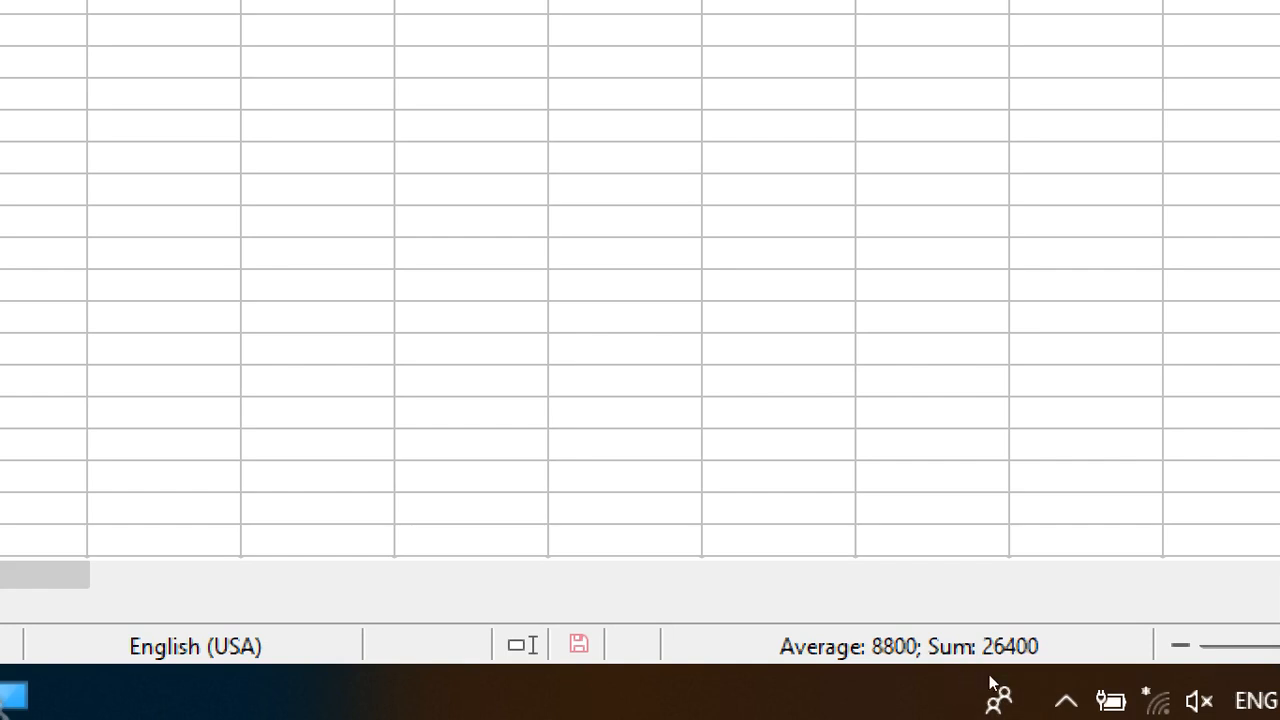
pyautogui.rightClick(990, 648)
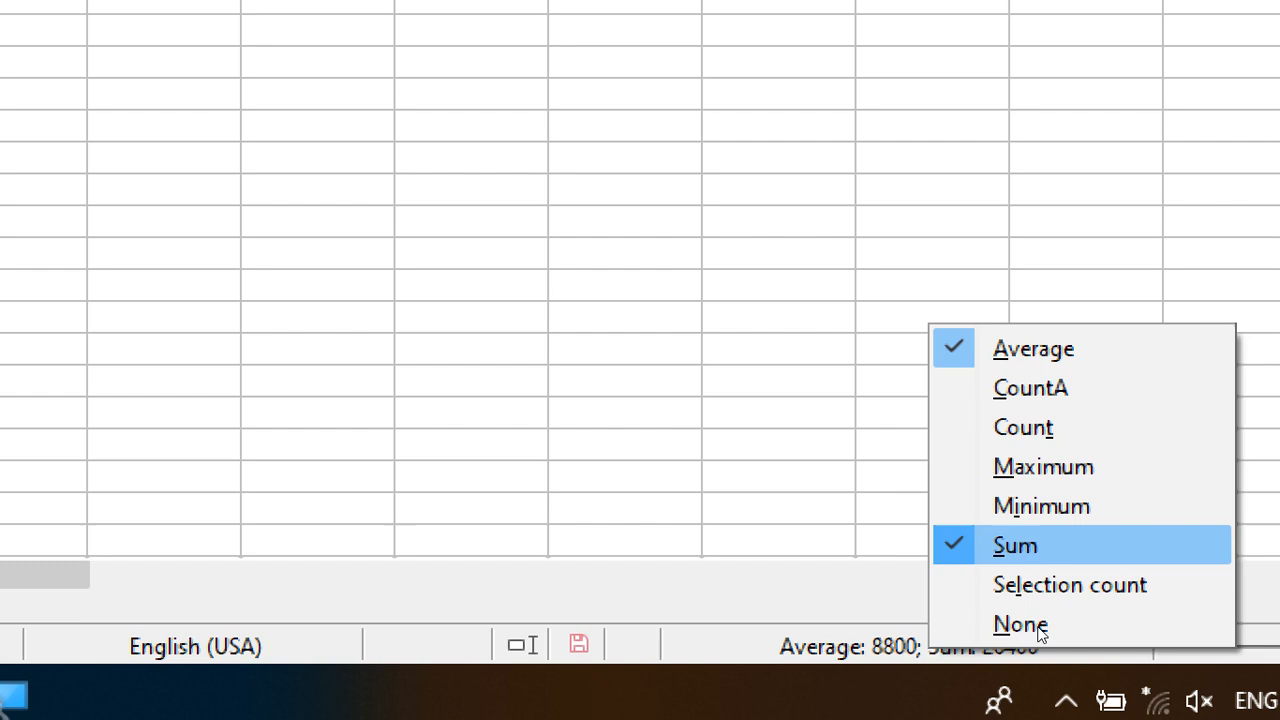
pyautogui.click(1037, 428)
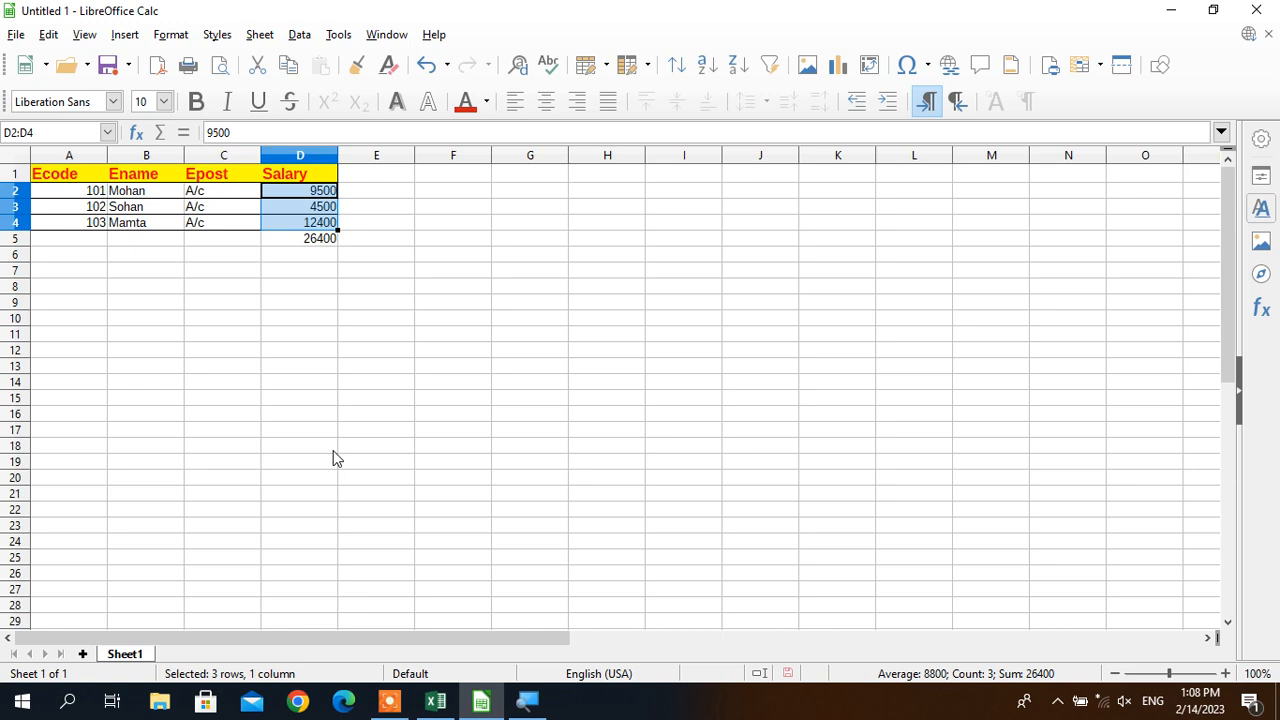
# - Switch to Excel, open the Save As dialog for the workbook in the Documents folder, and cancel it
pyautogui.hotkey('alt', 'Tab')
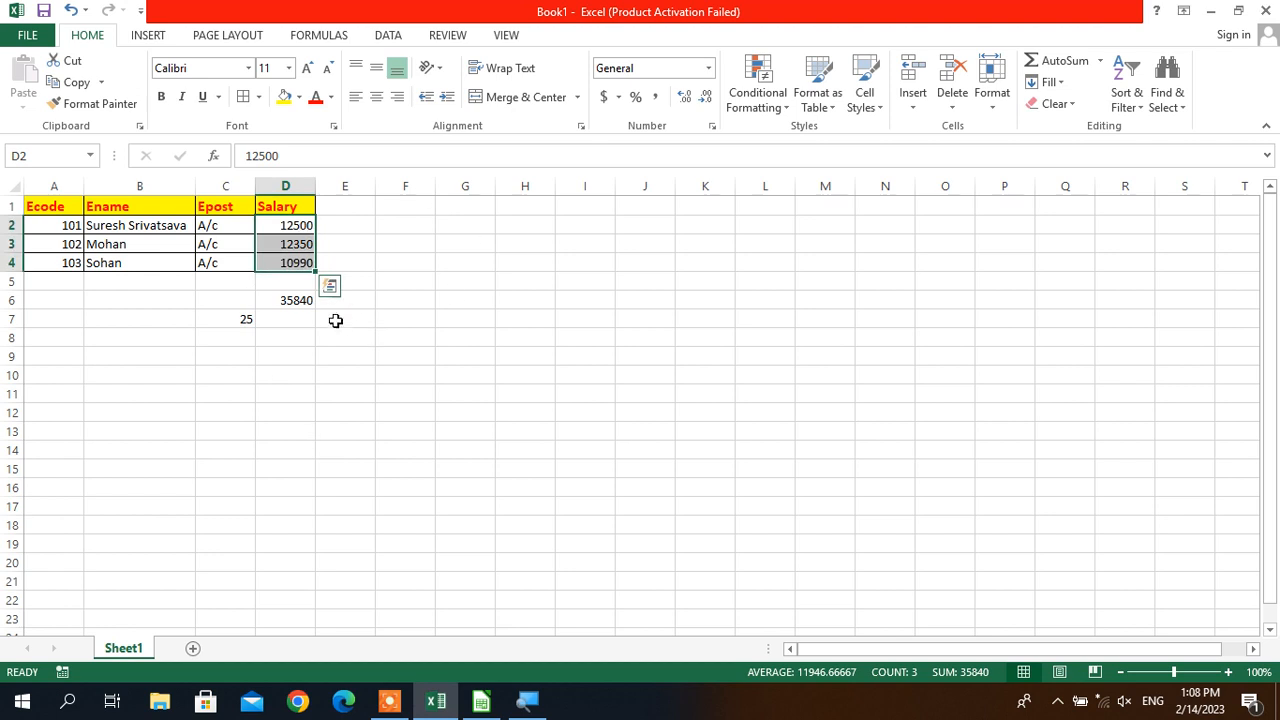
pyautogui.click(336, 322)
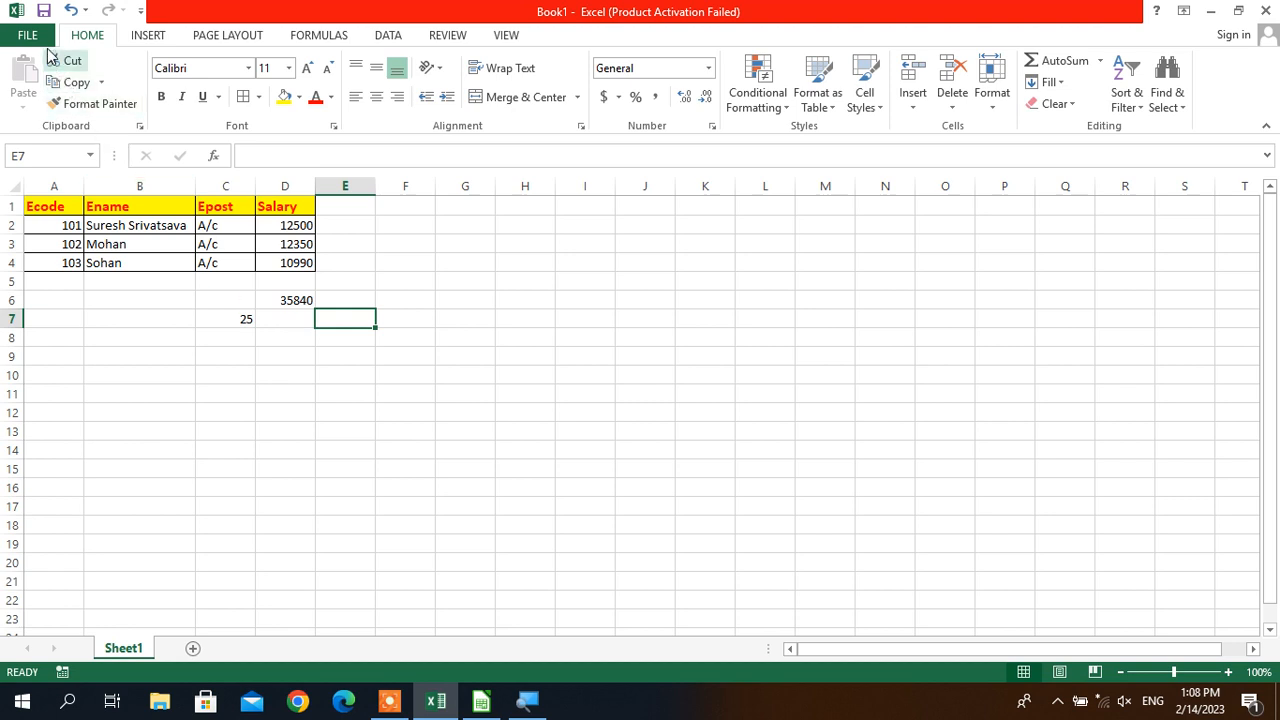
pyautogui.click(47, 42)
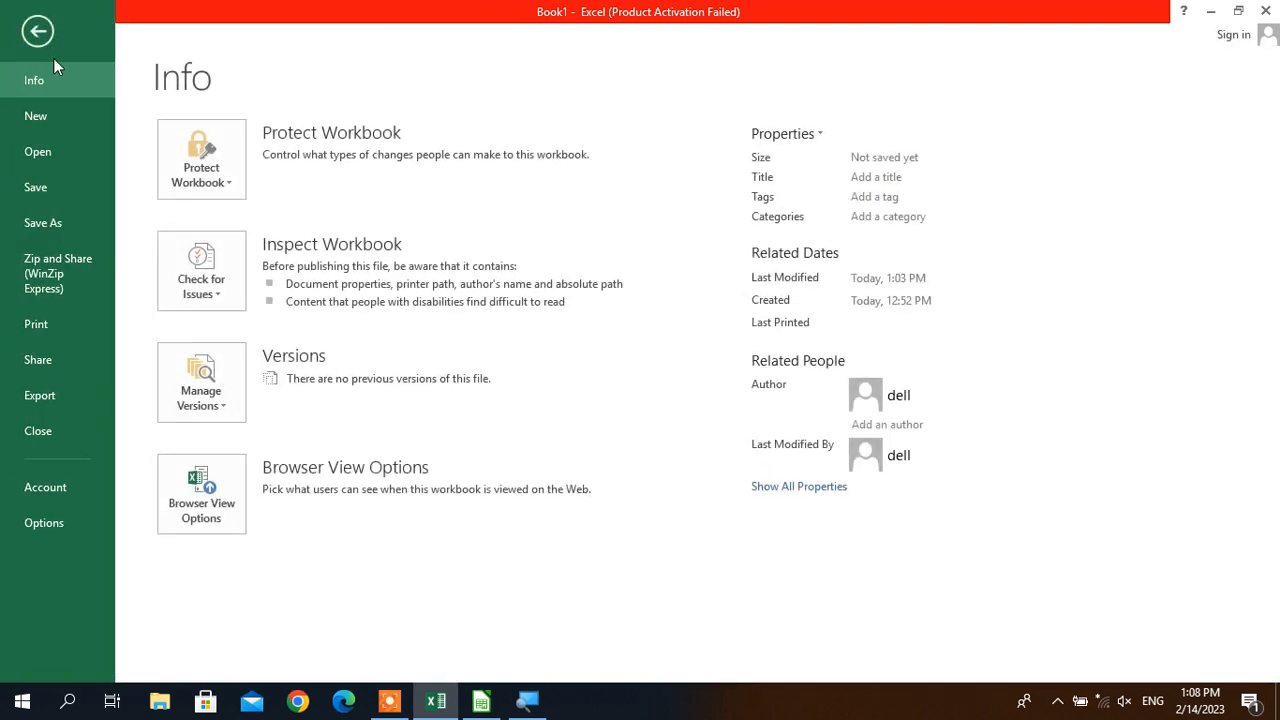
pyautogui.click(59, 178)
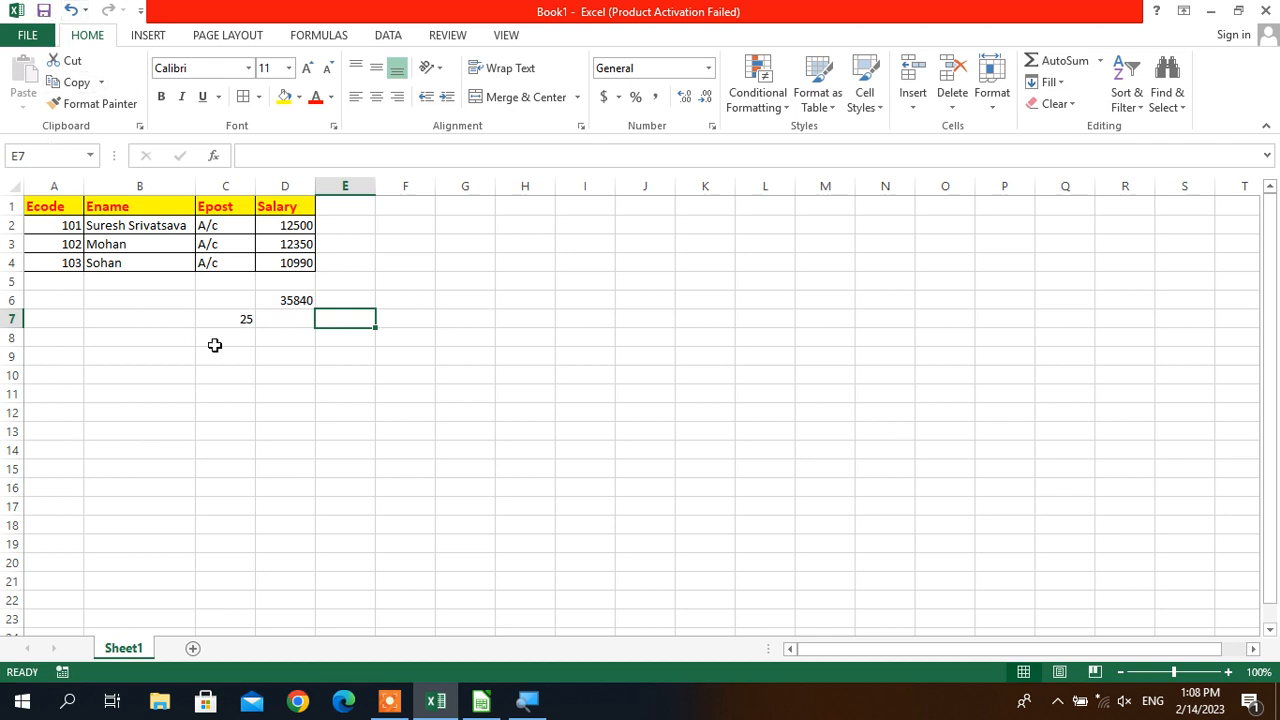
pyautogui.hotkey('ctrl', 's')
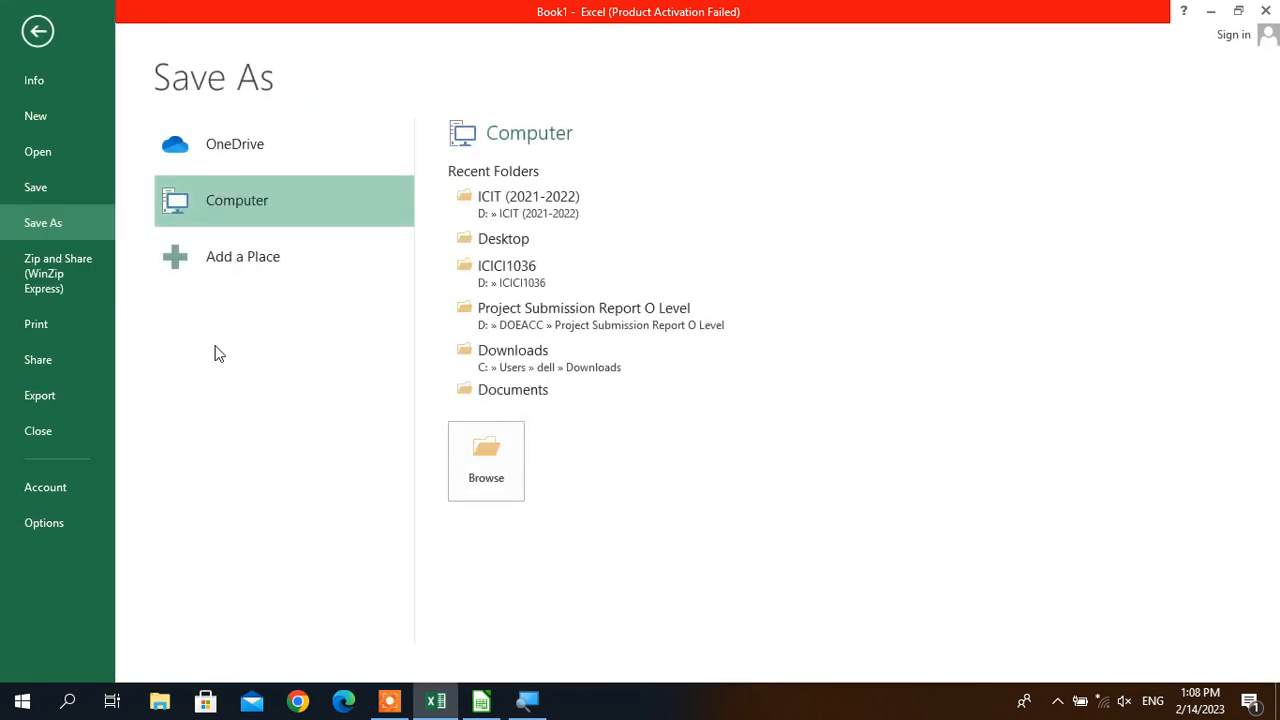
pyautogui.click(477, 462)
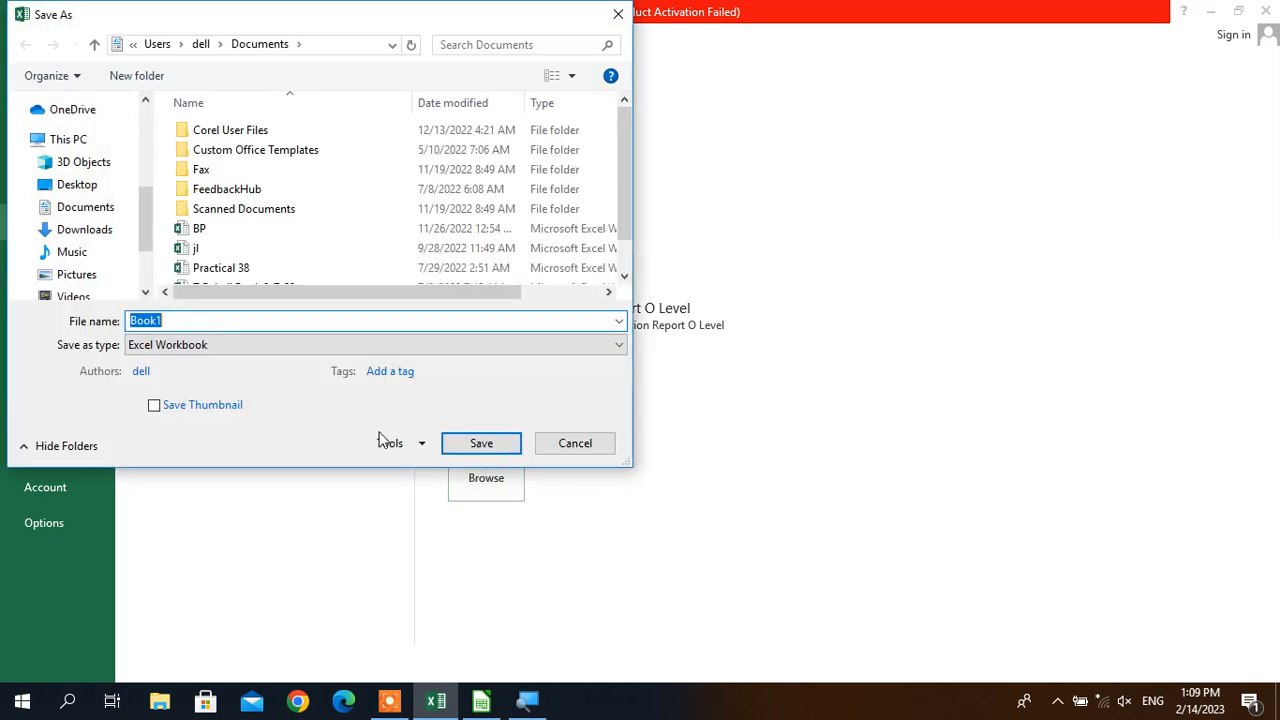
pyautogui.click(560, 444)
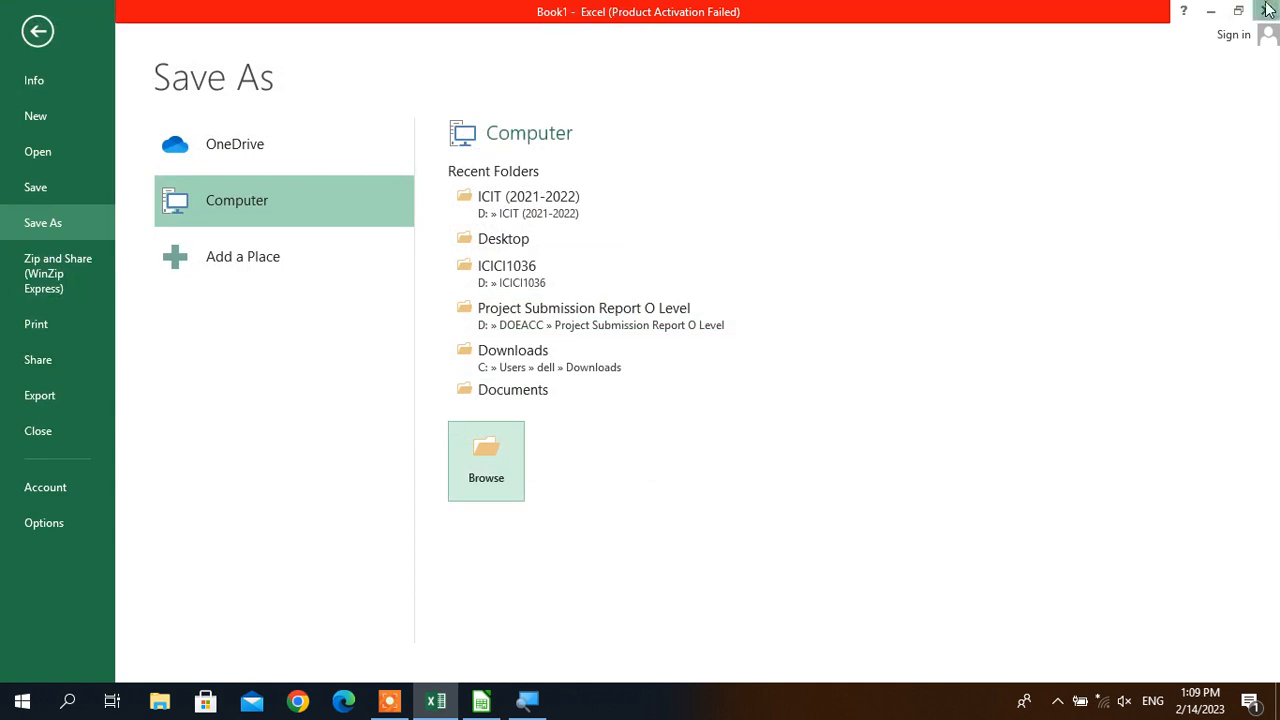
# - Close the Excel workbook without saving it
pyautogui.click(1268, 8)
pyautogui.click(640, 383)
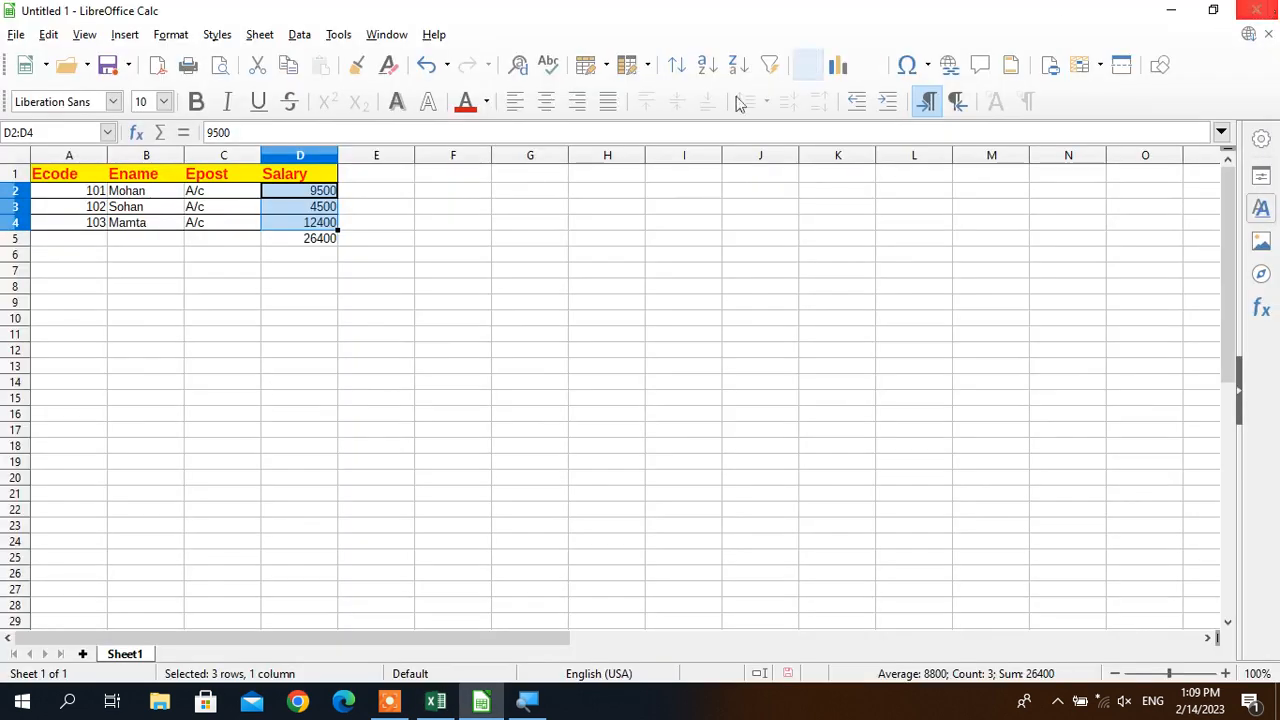
# - Open the Save As dialog for the LibreOffice Calc spreadsheet in the Documents folder and cancel it
pyautogui.click(16, 35)
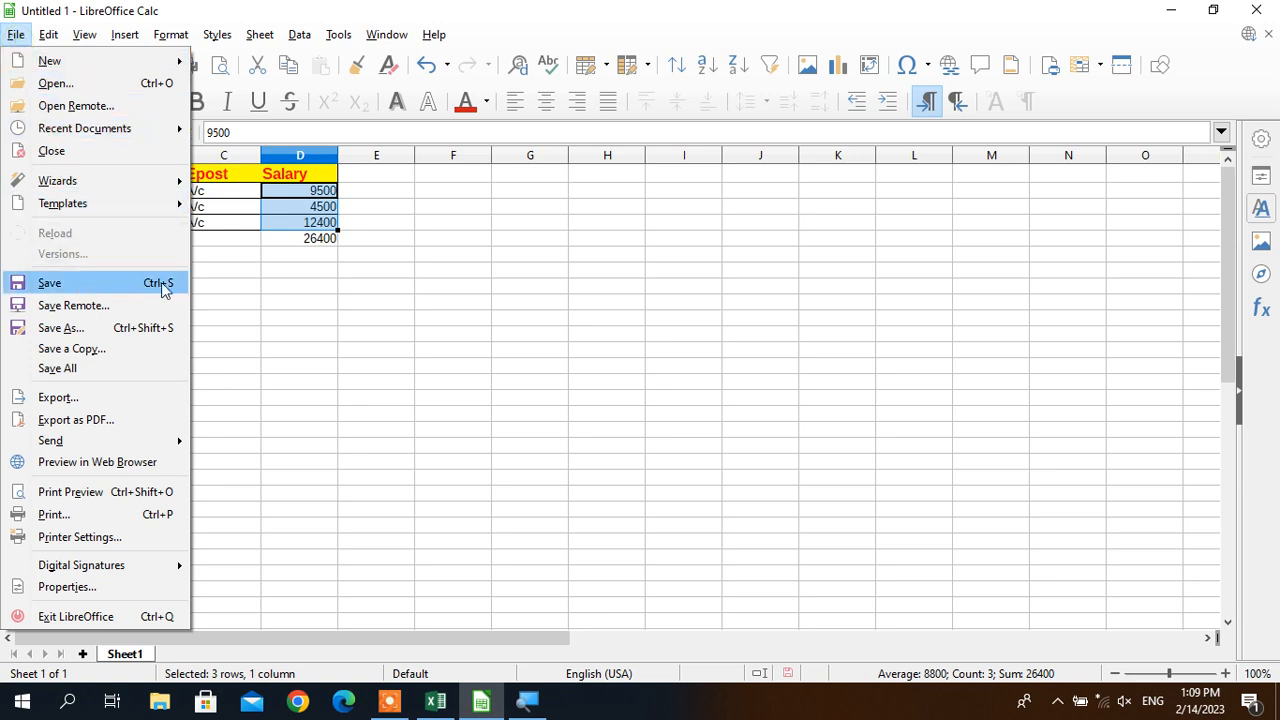
pyautogui.click(303, 243)
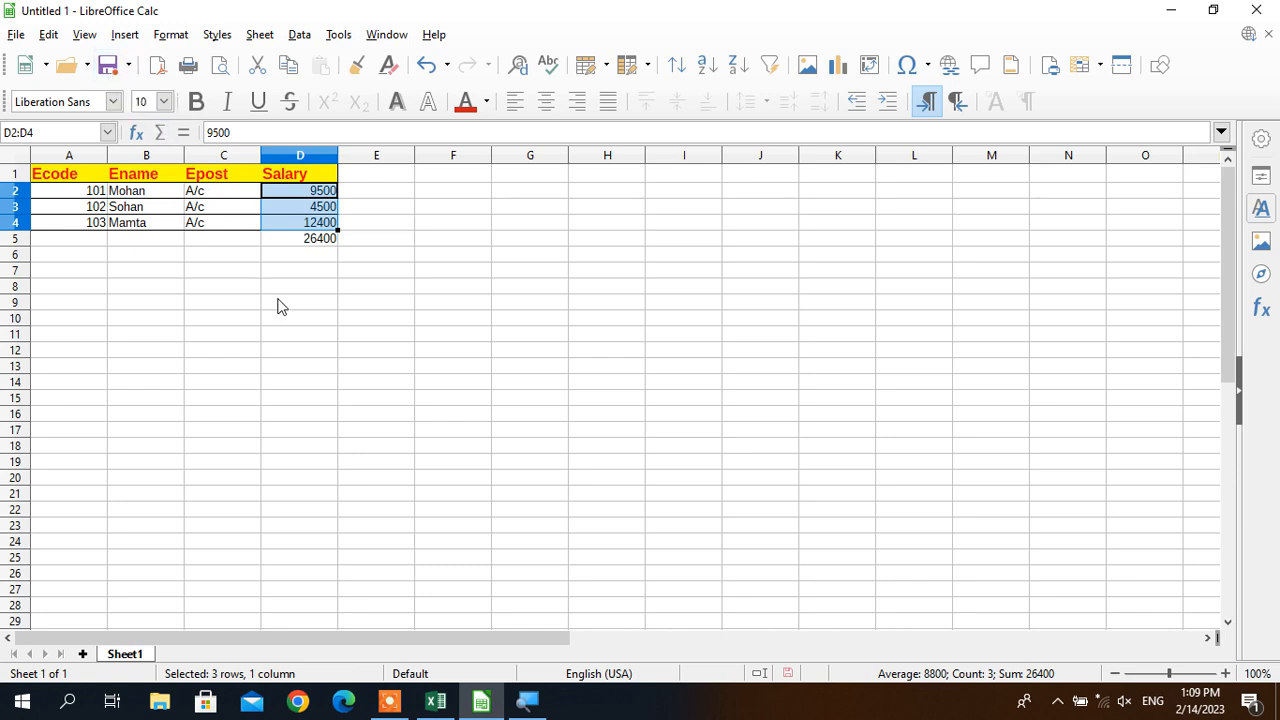
pyautogui.hotkey('ctrl', 's')
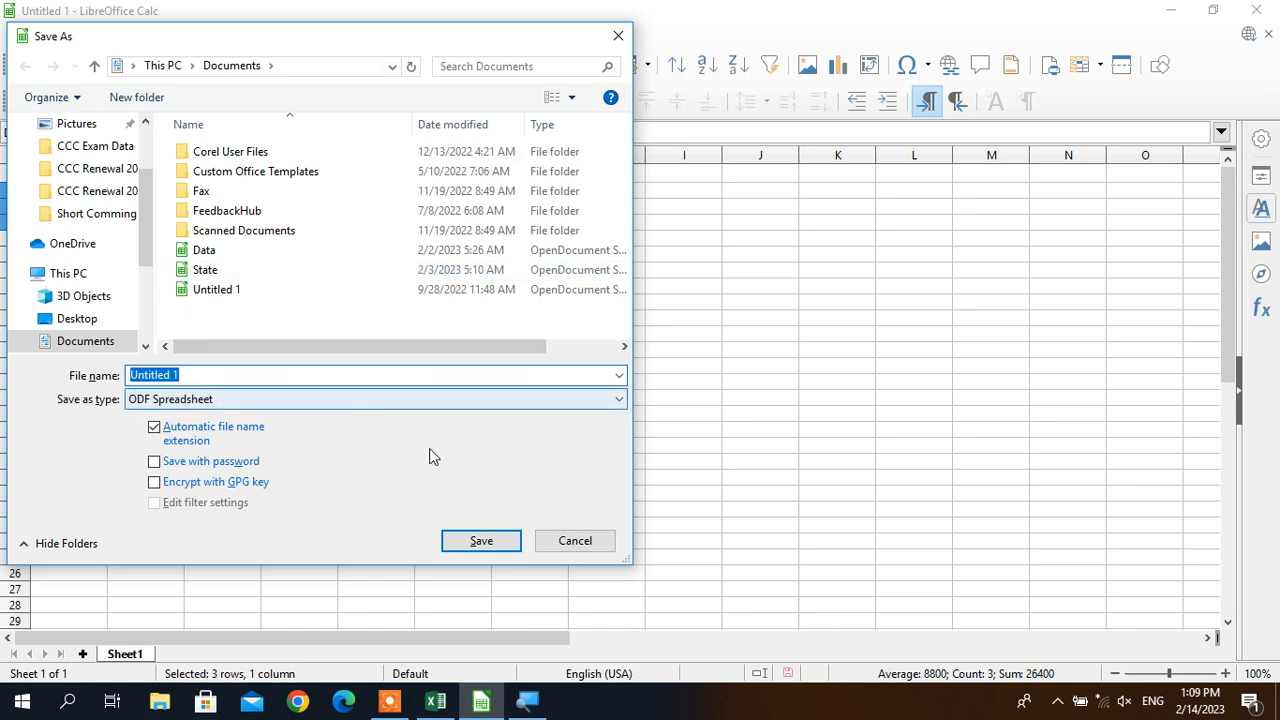
pyautogui.click(555, 553)
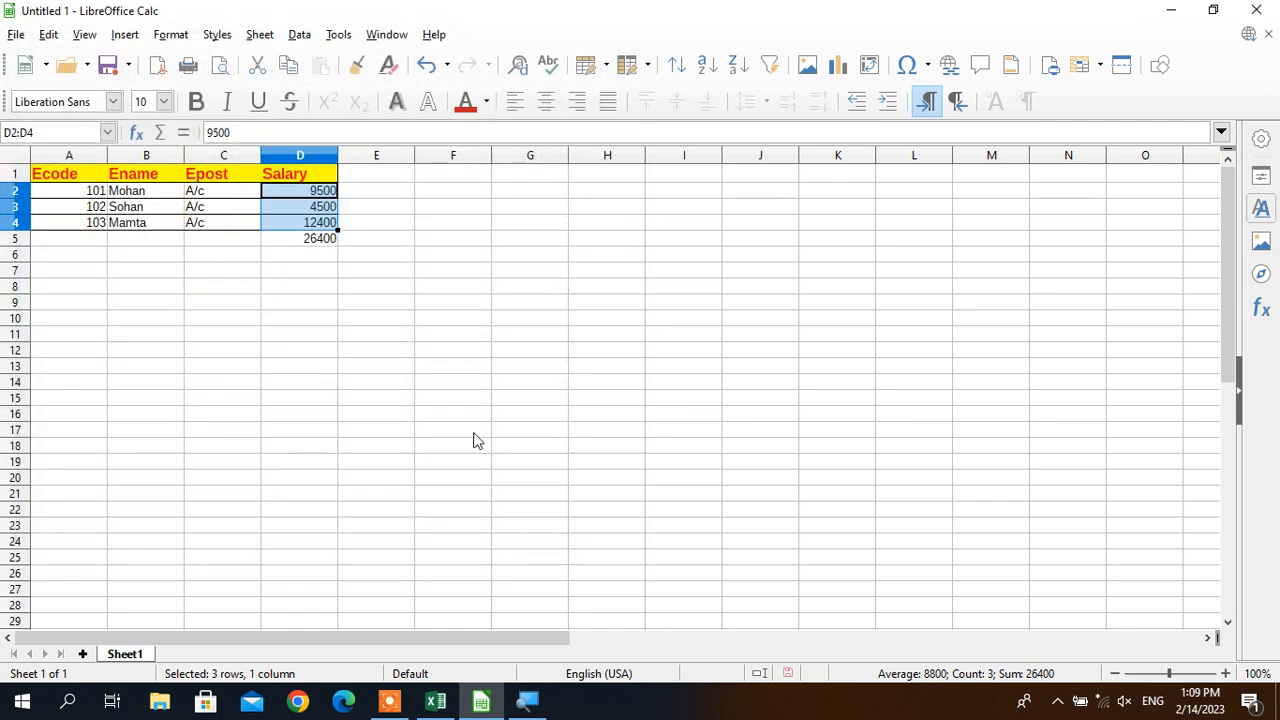
# - Close both the Excel workbook and the LibreOffice Calc spreadsheet, discarding the unsaved changes in each
pyautogui.hotkey('alt', 'Tab')
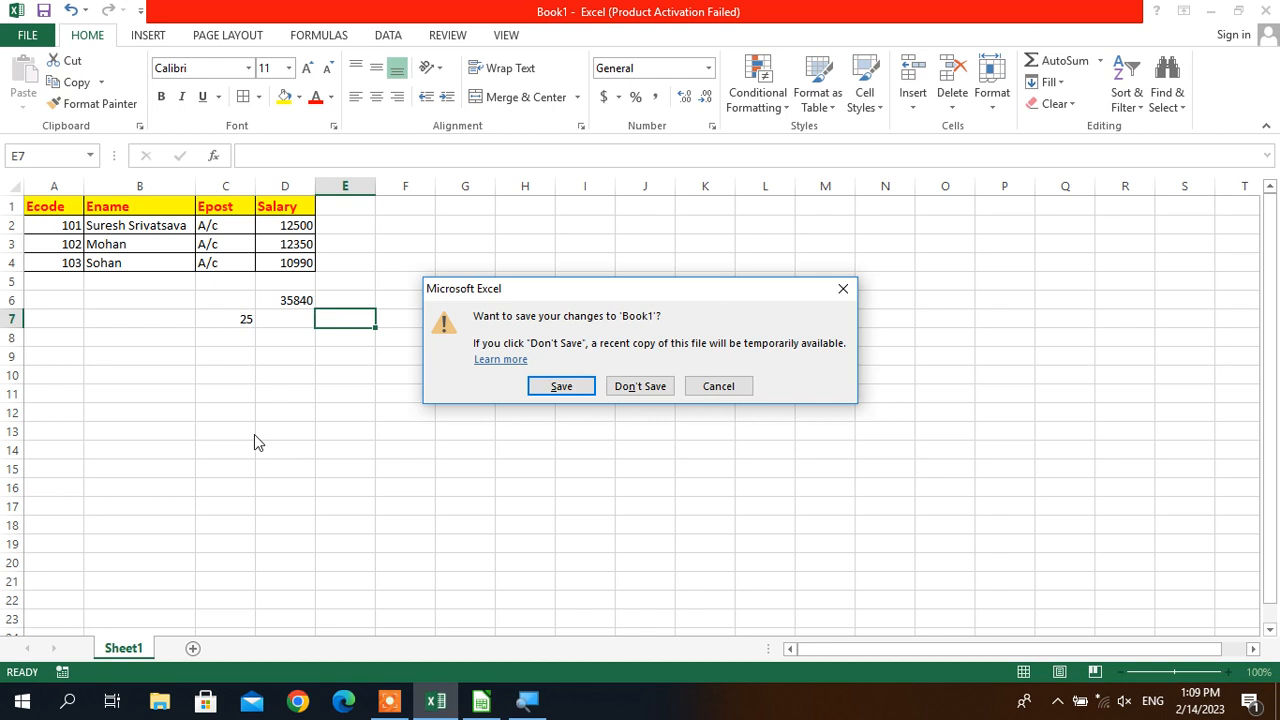
pyautogui.hotkey('alt', 'Tab')
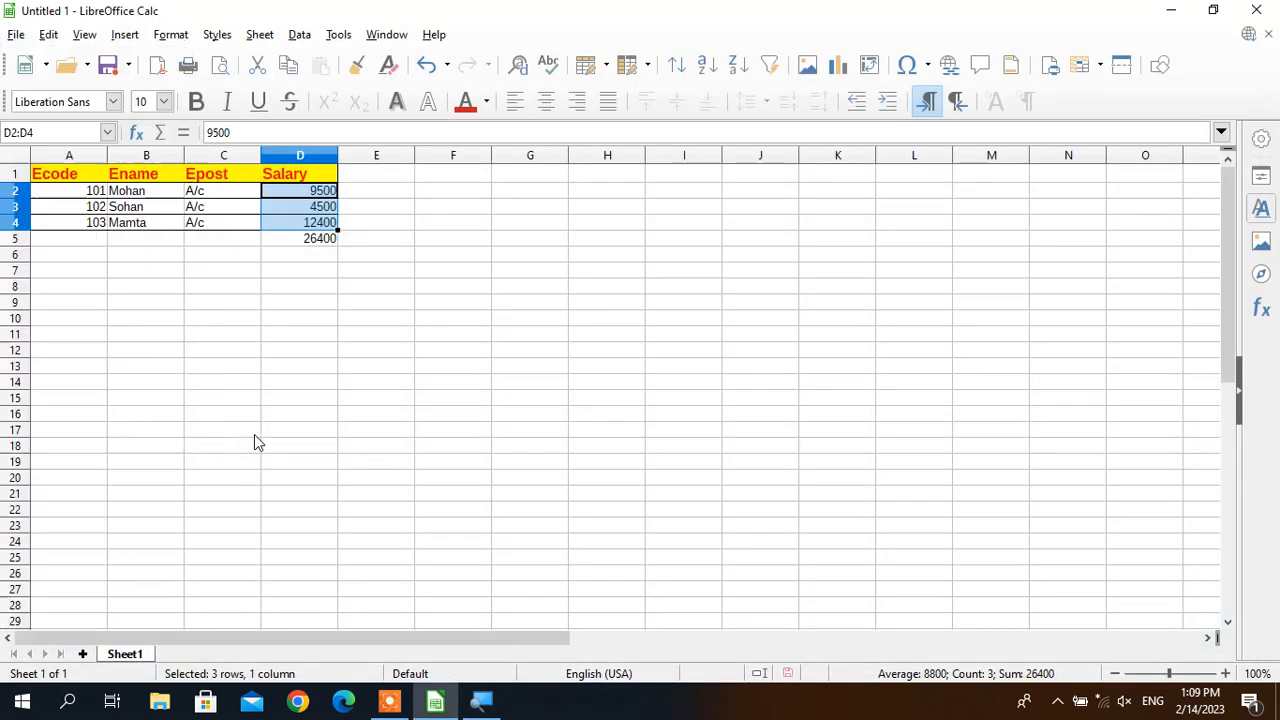
pyautogui.hotkey('alt', 'F4')
pyautogui.hotkey('alt', 'd')
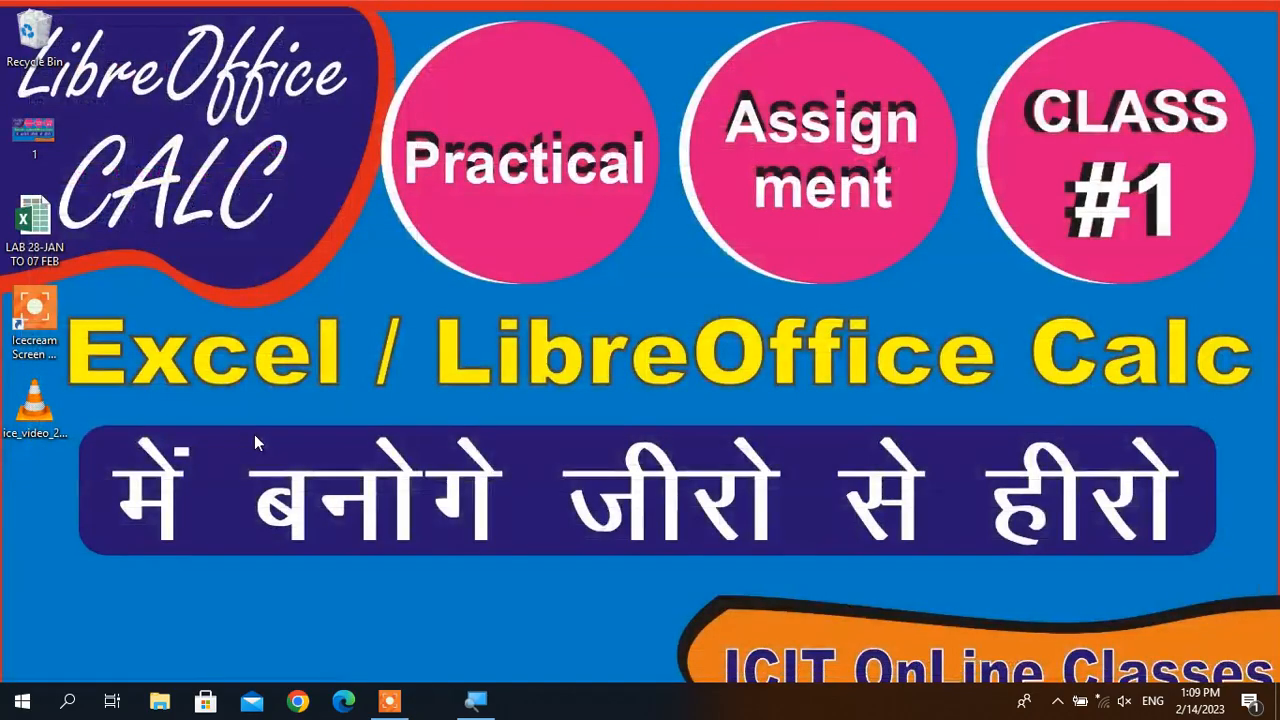